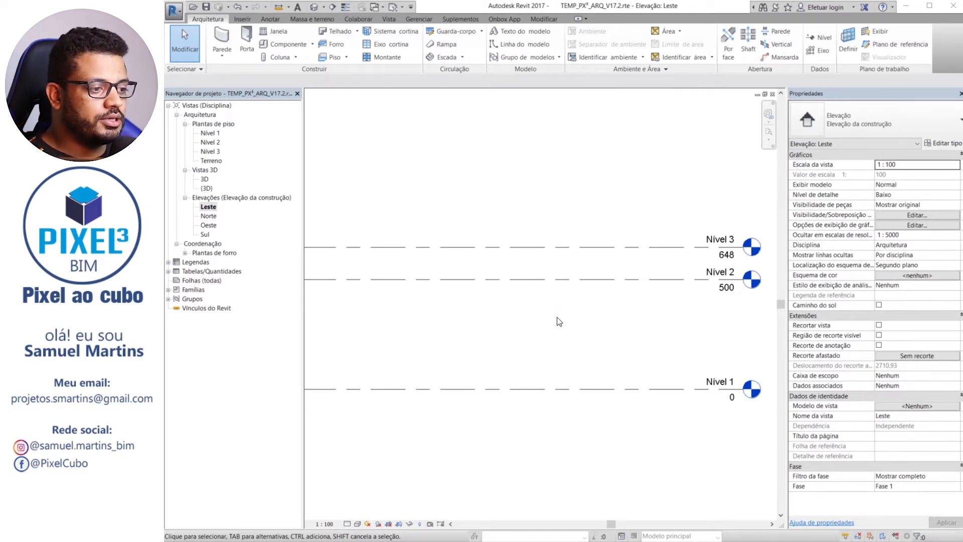
middle_click_drag(600, 345, 510, 329)
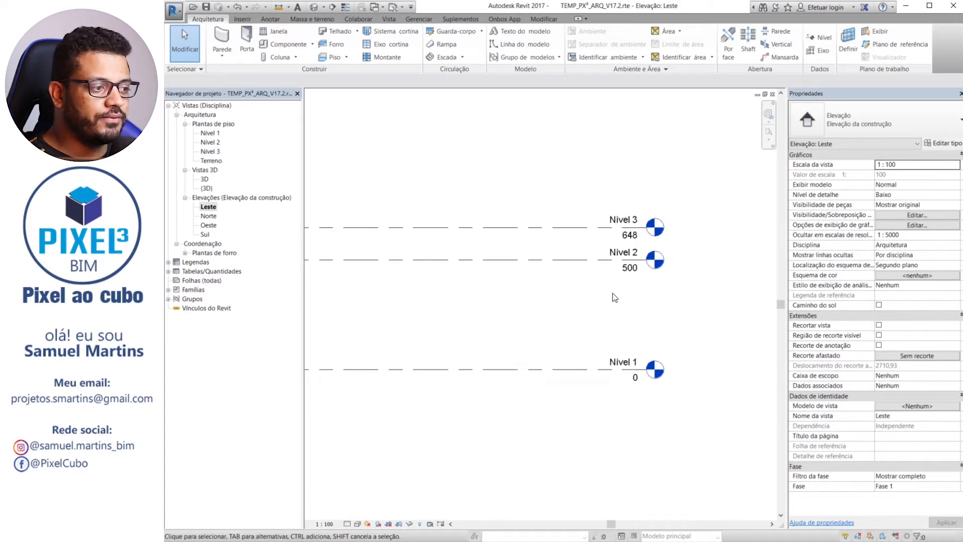
middle_click_drag(612, 294, 532, 293)
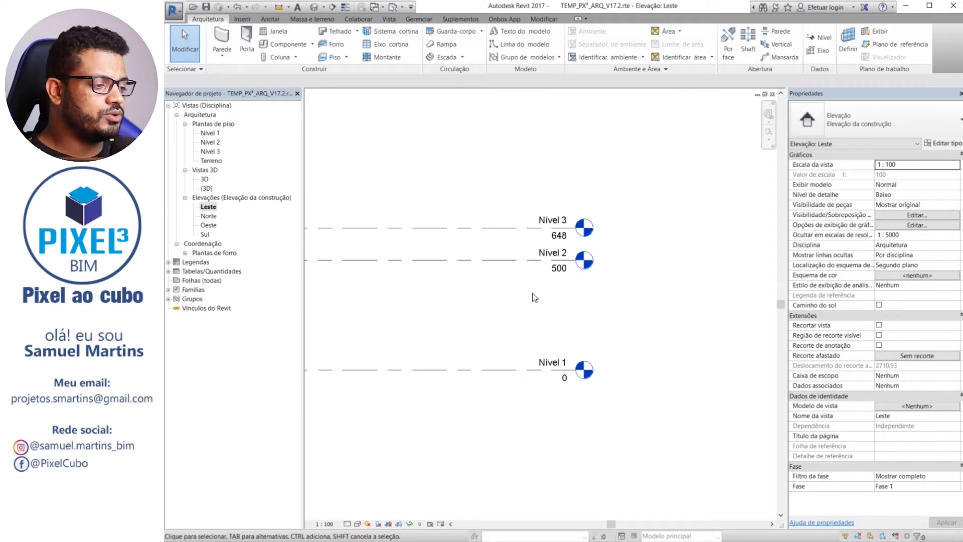
middle_click_drag(533, 295, 577, 312)
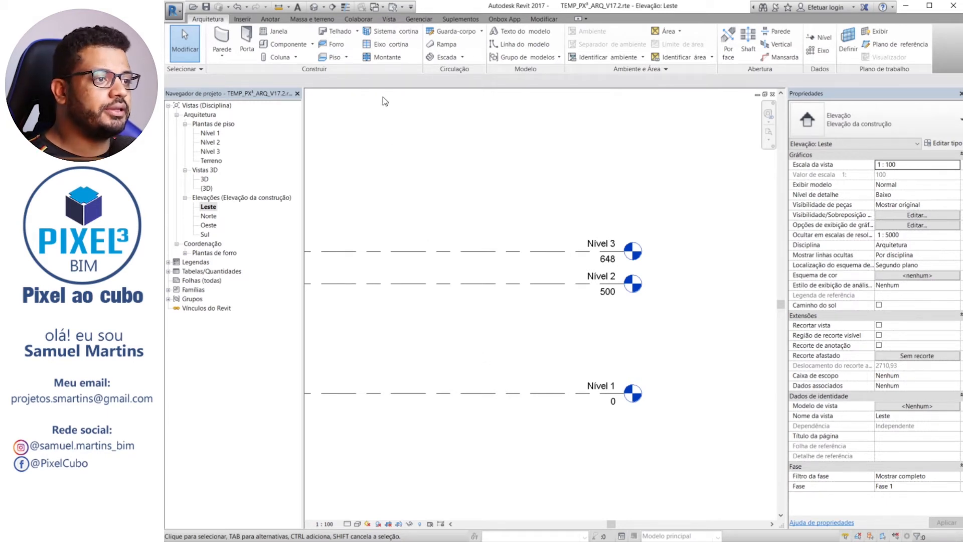
Purge all unused views, families and other styles from the template, keeping every item checked
left_click(419, 22)
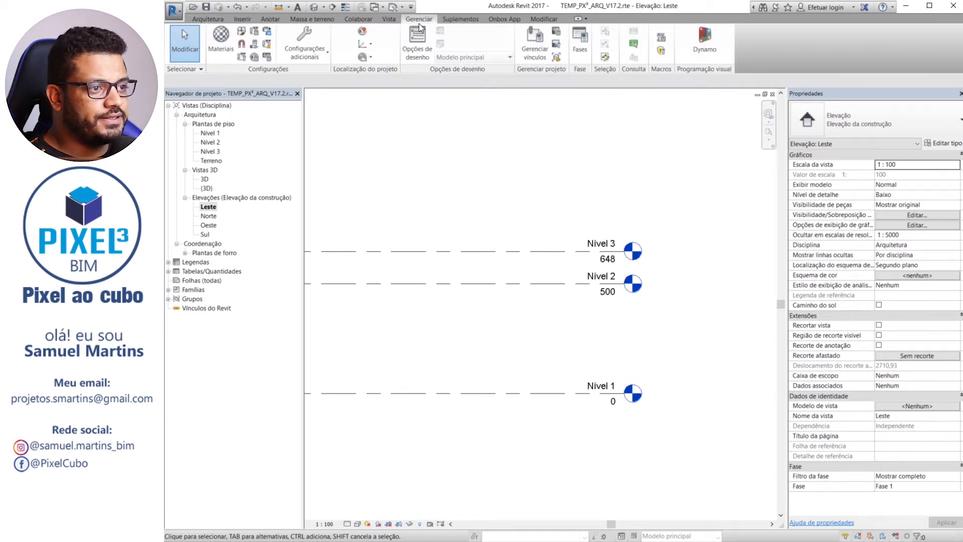
left_click(268, 44)
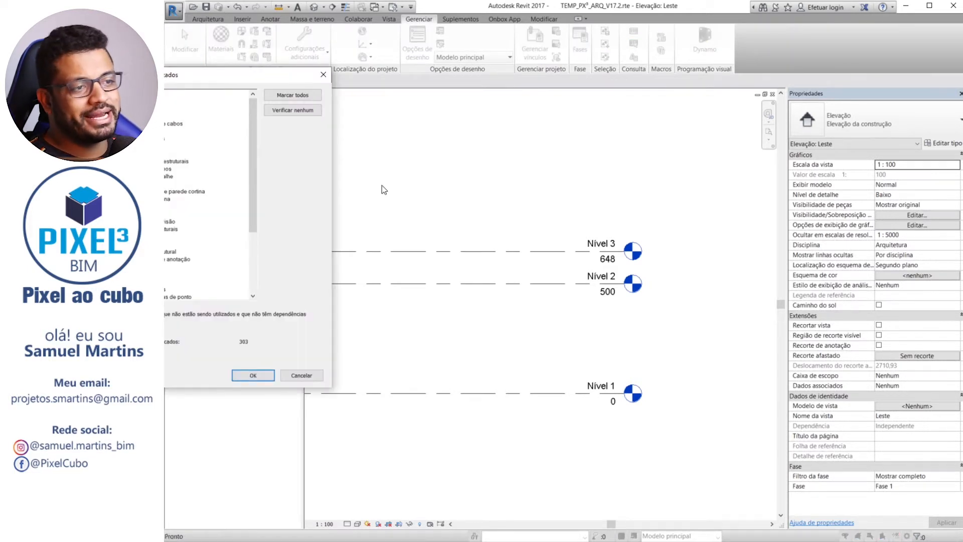
left_click_drag(286, 75, 542, 97)
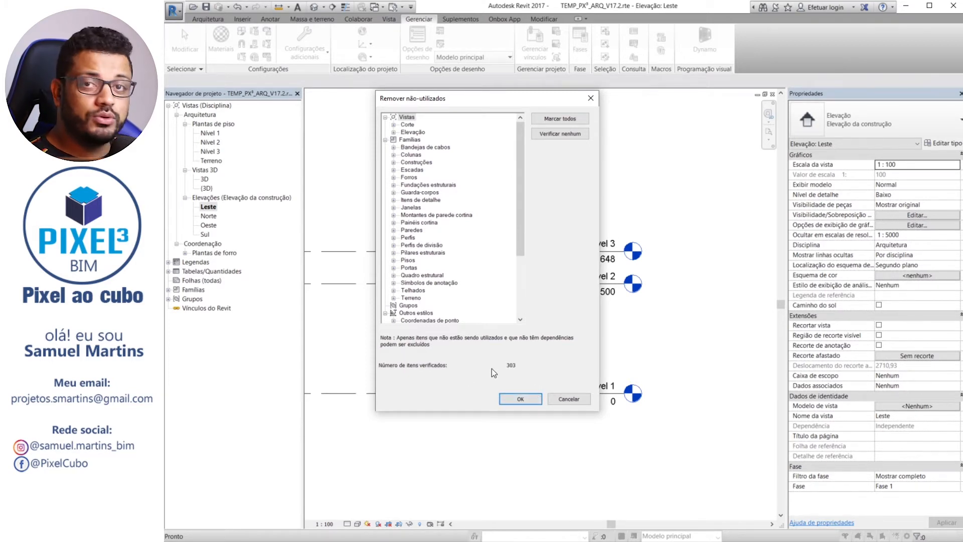
left_click(518, 402)
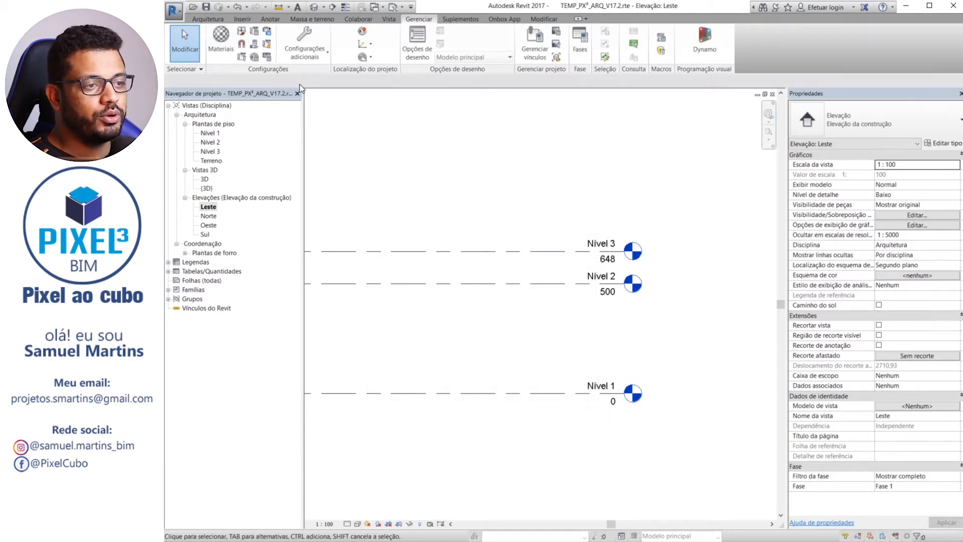
Run Purge Unused a second time, expand the Materiais list to review it, and remove the checked legend, materials and material assets
left_click(267, 43)
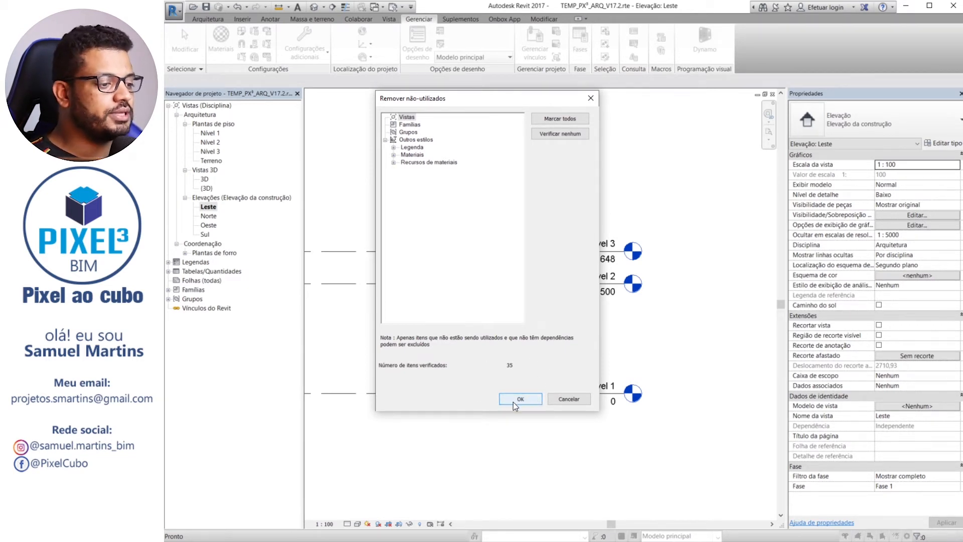
left_click(393, 154)
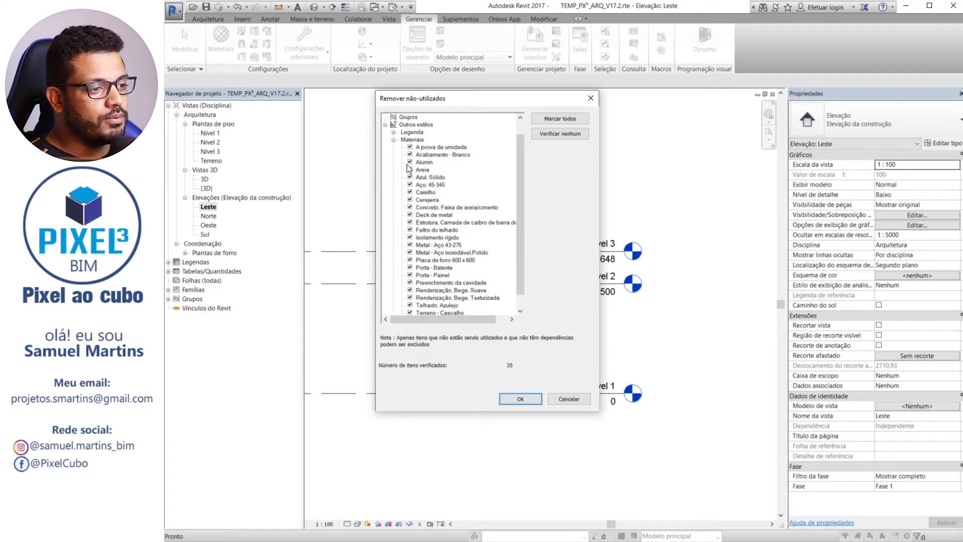
left_click(394, 139)
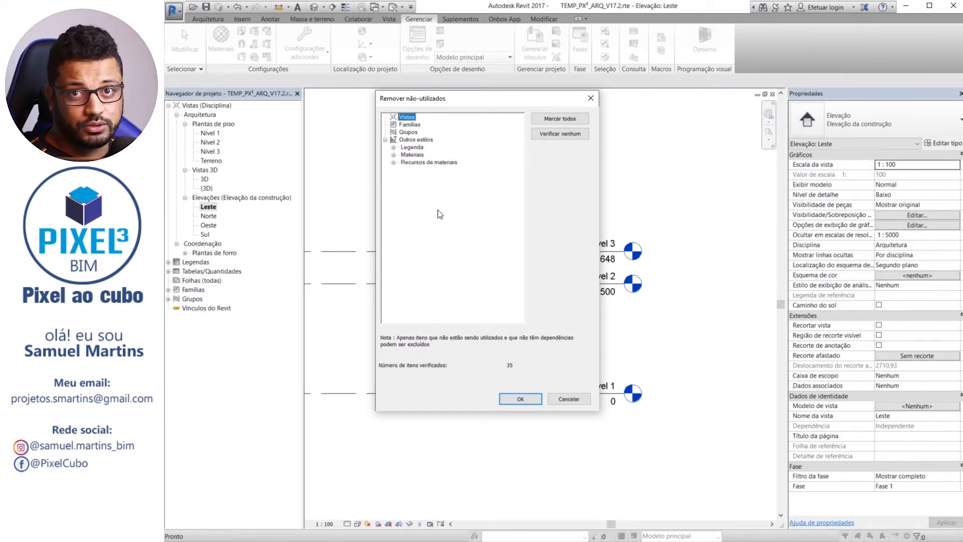
left_click(522, 400)
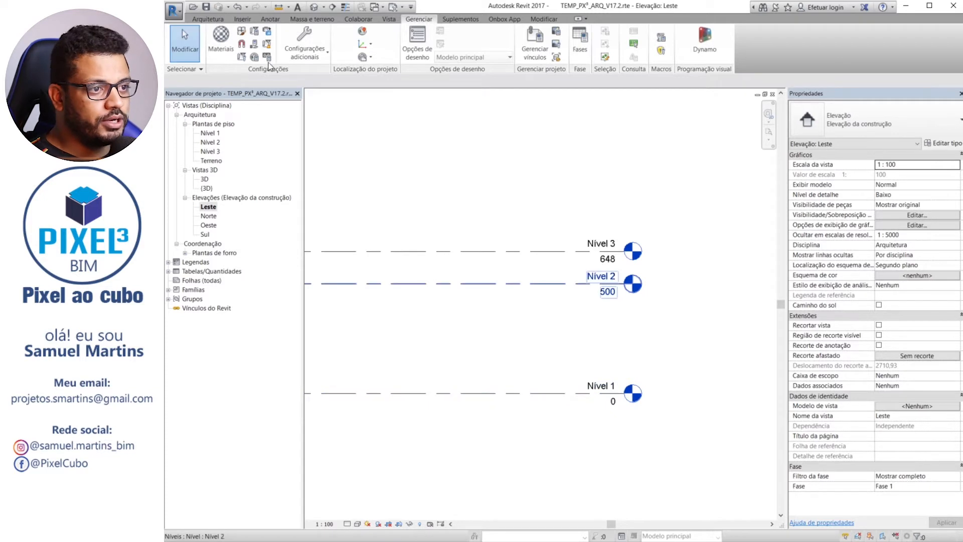
Purge the remaining unused material assets (Recursos de materiais) and run Purge Unused once more to check for leftovers
left_click(267, 44)
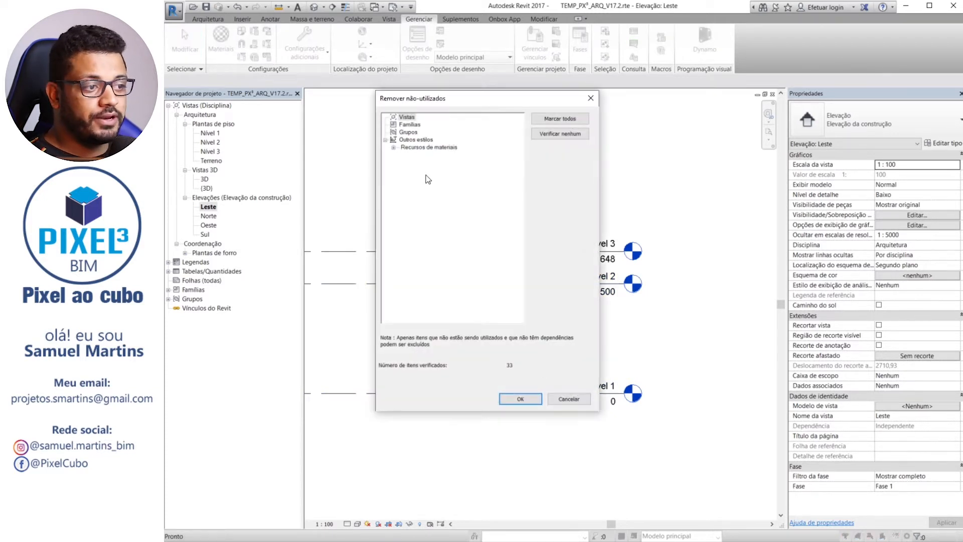
left_click(393, 147)
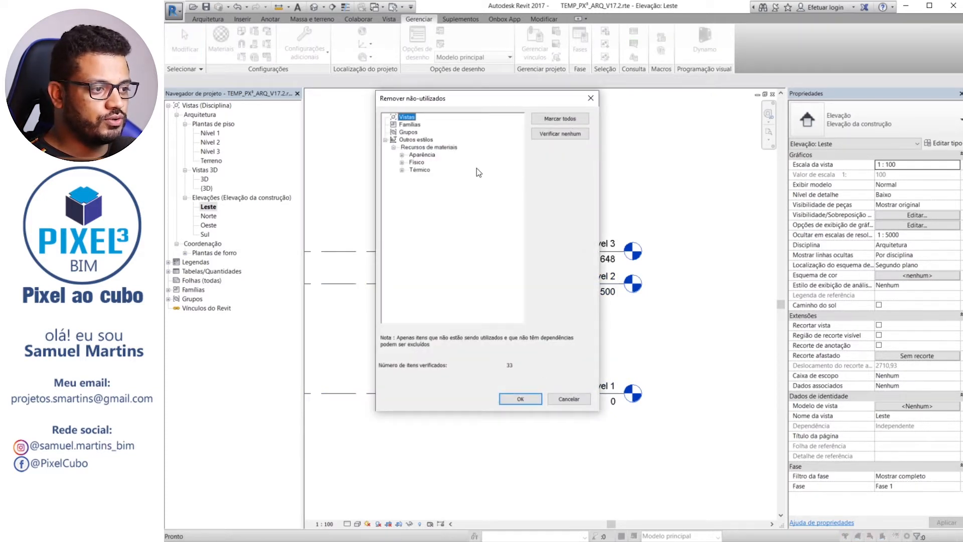
left_click(524, 399)
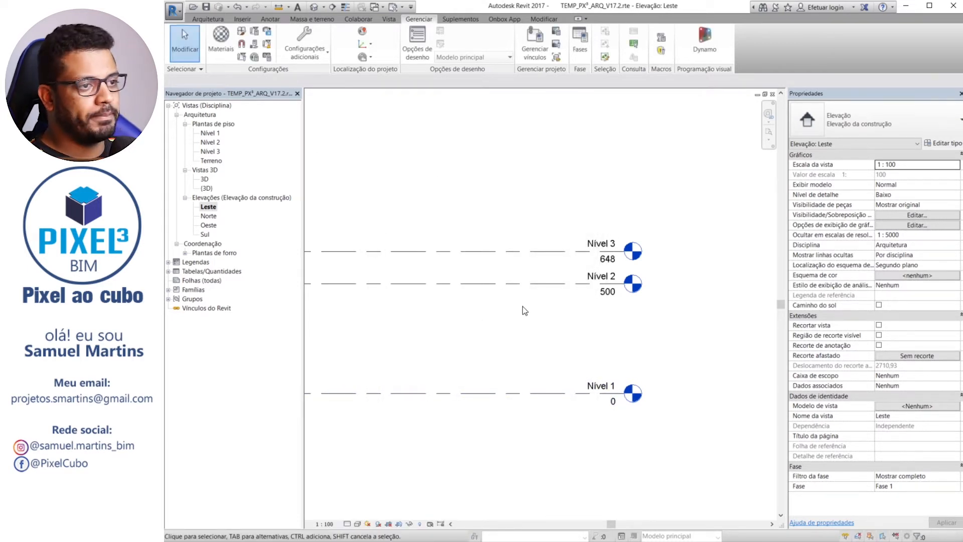
left_click(267, 44)
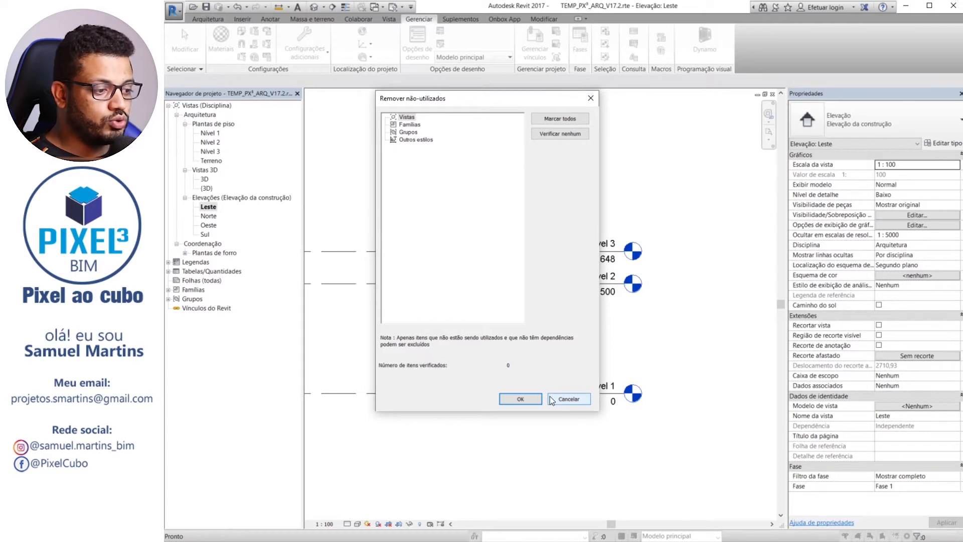
left_click(517, 398)
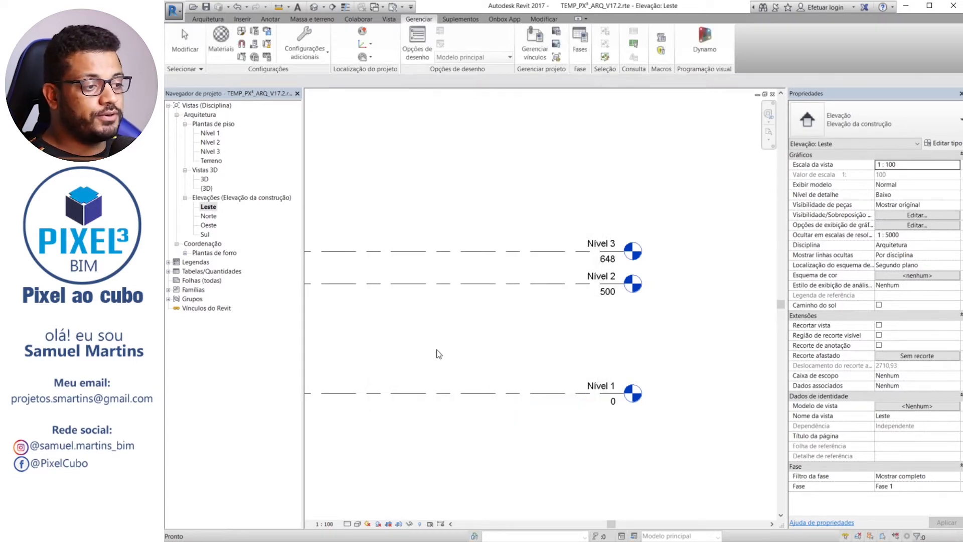
Start the Door command to check for loaded door families, and decline loading one
left_click(211, 19)
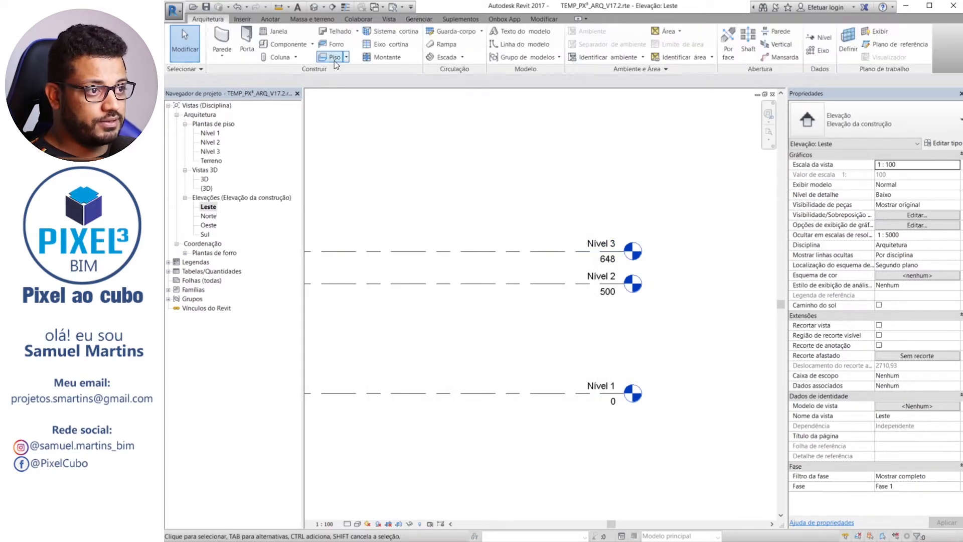
left_click(248, 38)
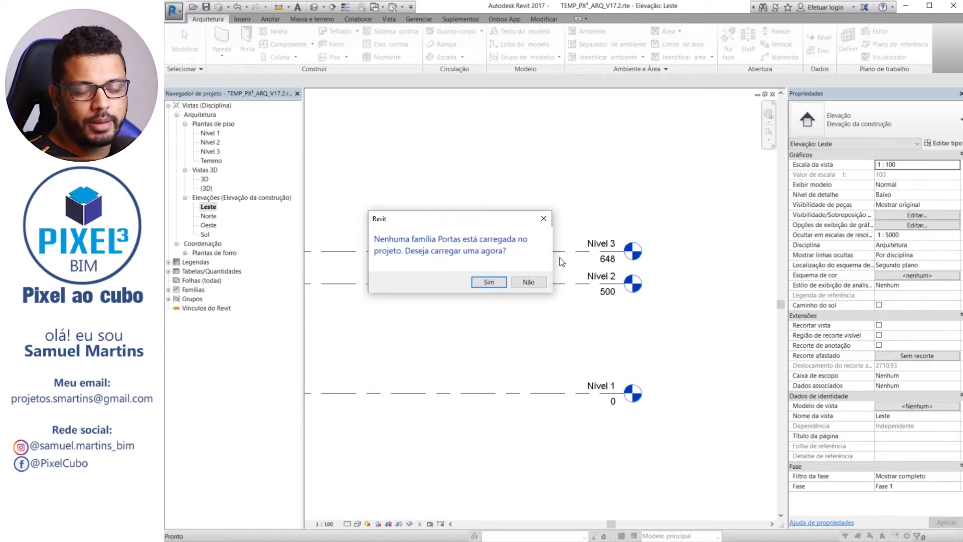
left_click(542, 282)
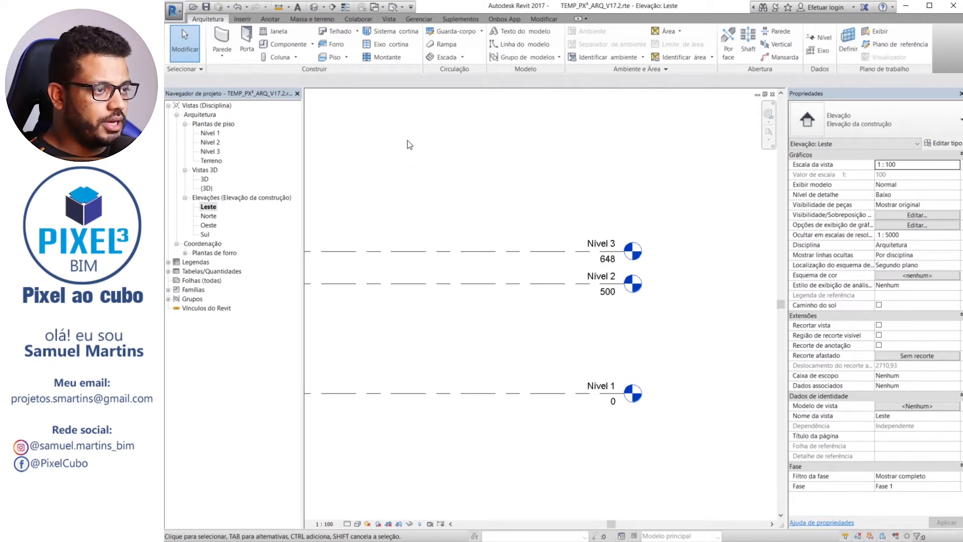
Examine the project's line styles with the Linhas category expanded to show its subcategories, weights, colours and patterns
left_click(419, 19)
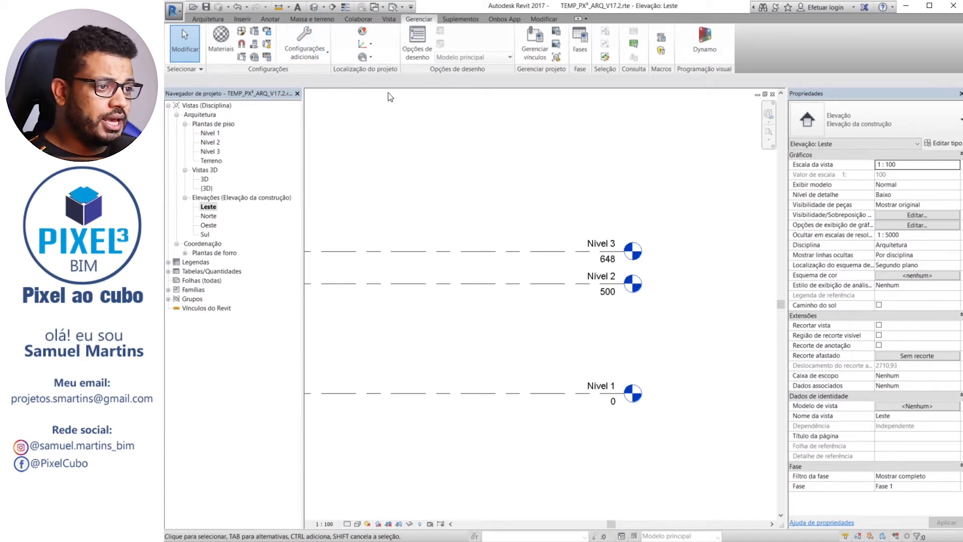
left_click(314, 42)
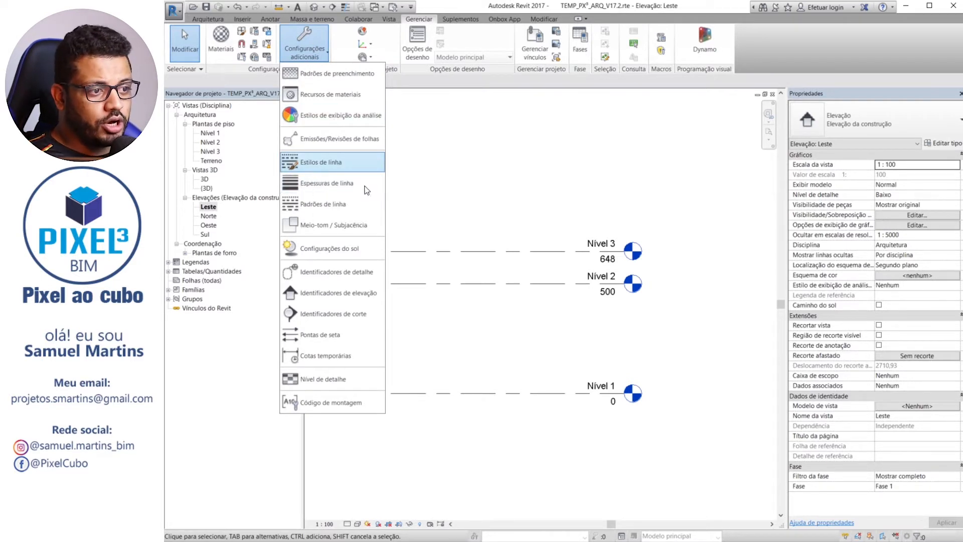
left_click(354, 163)
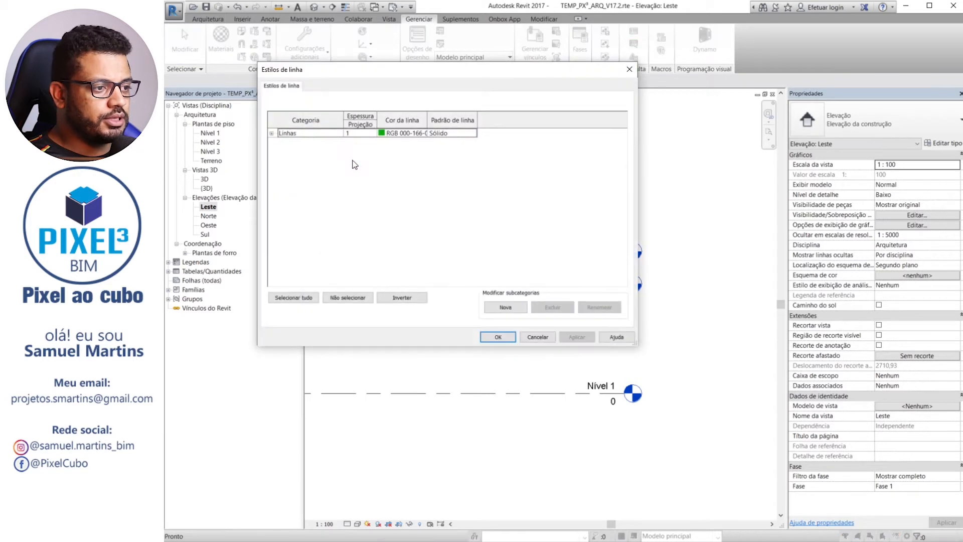
left_click(271, 133)
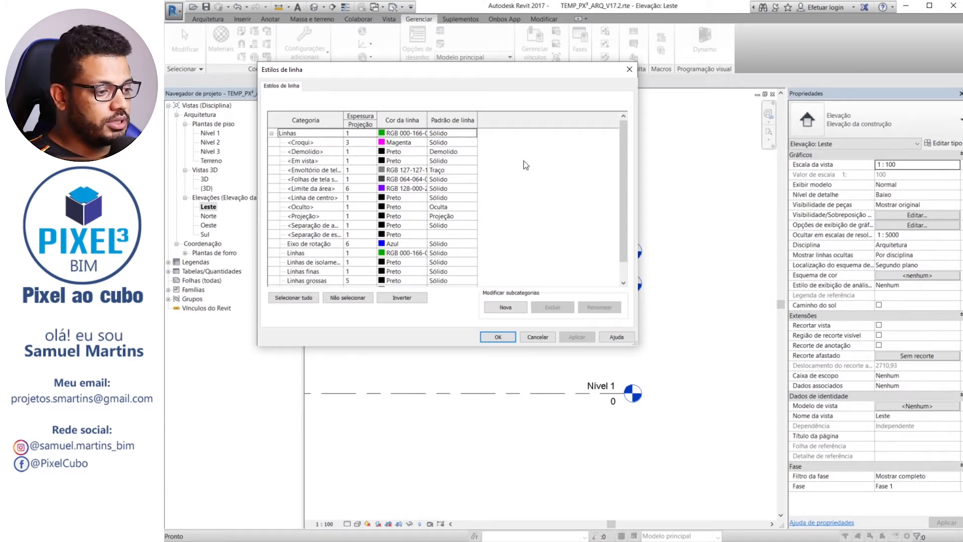
left_click(498, 336)
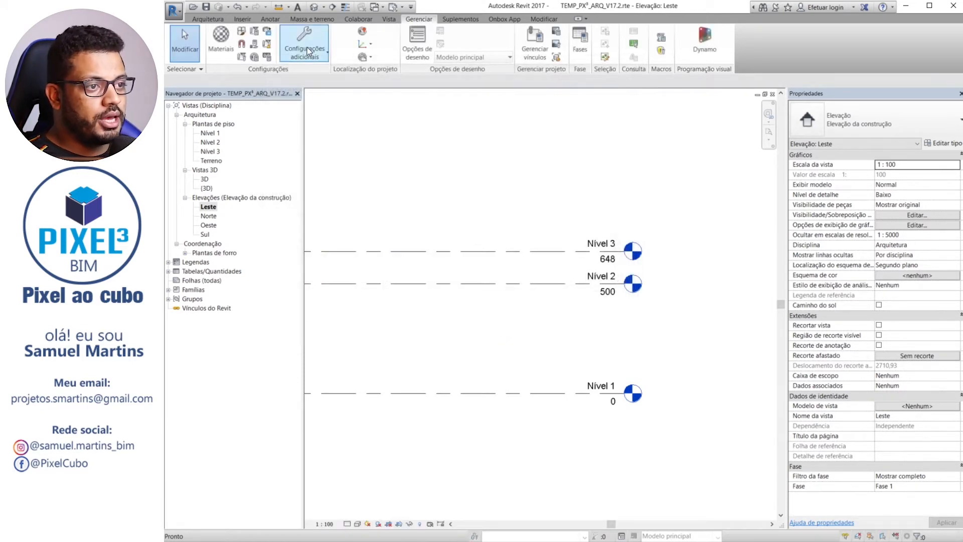
Examine the model line weights table, including weight 16 at scale 1:10, and leave it without changes
left_click(304, 48)
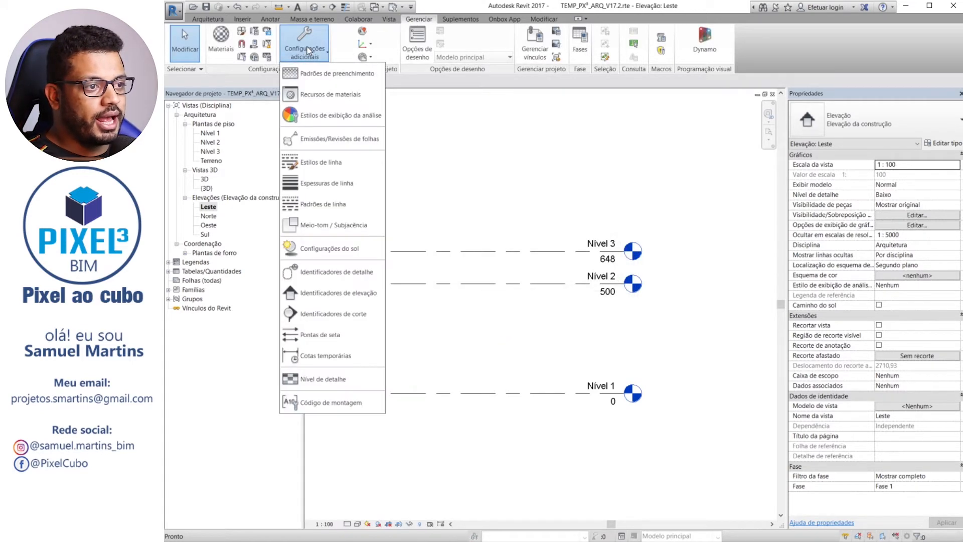
left_click(340, 184)
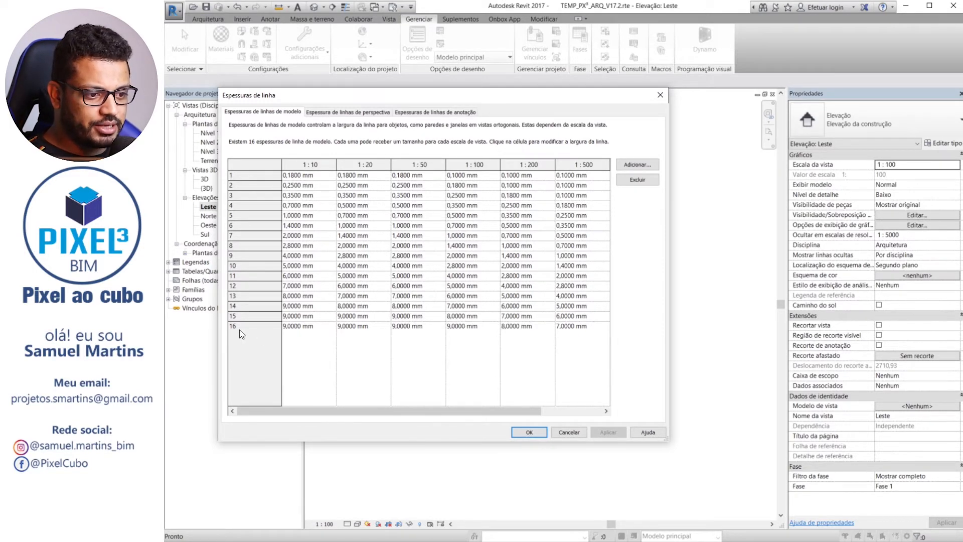
left_click(277, 332)
left_click(294, 326)
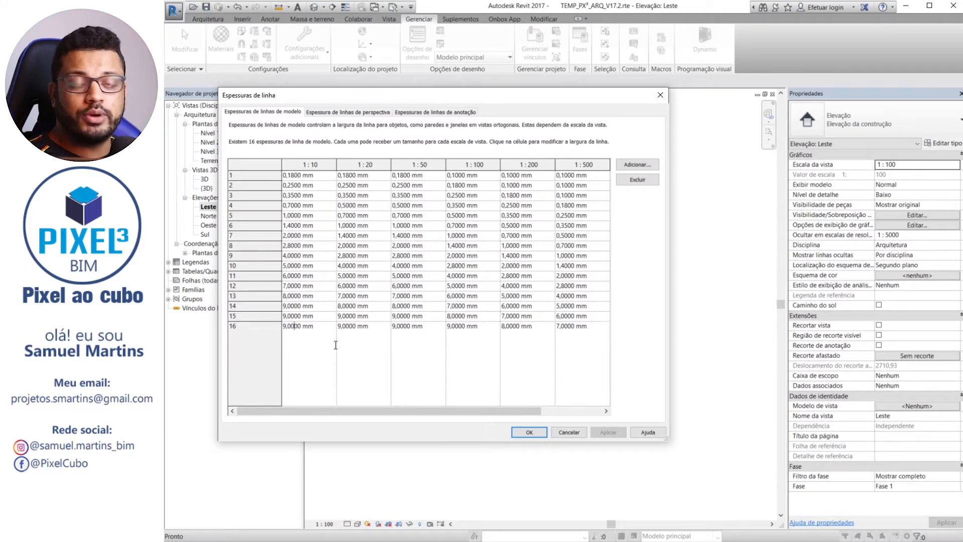
left_click(569, 432)
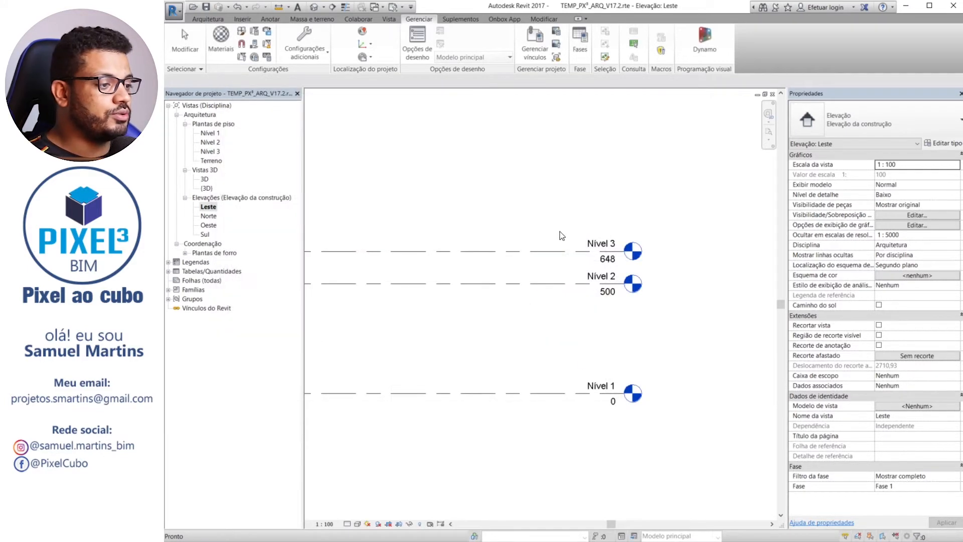
Set the line weight of the Cabeça de 8 mm level type to 16 through the type properties of level Nível 3
left_click(542, 250)
middle_click_drag(535, 204, 534, 163)
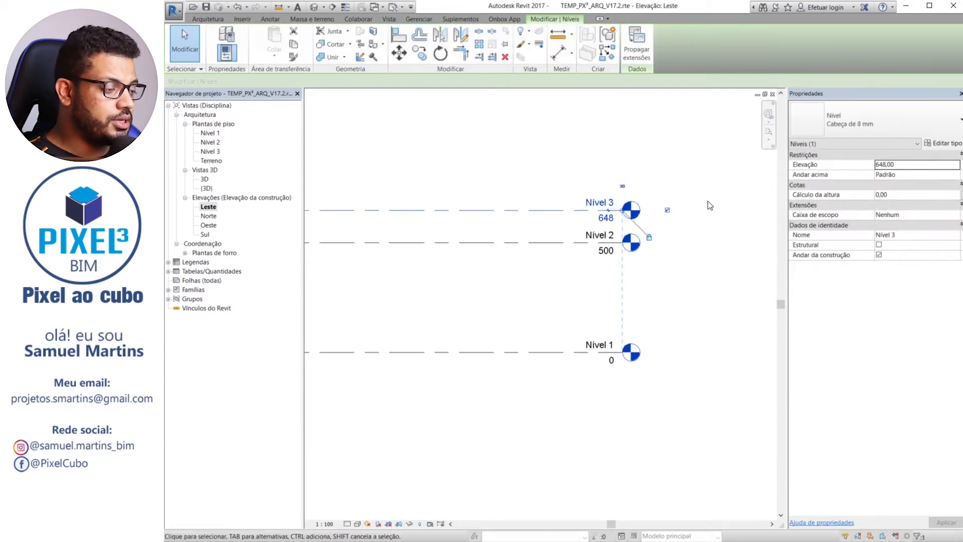
left_click(946, 146)
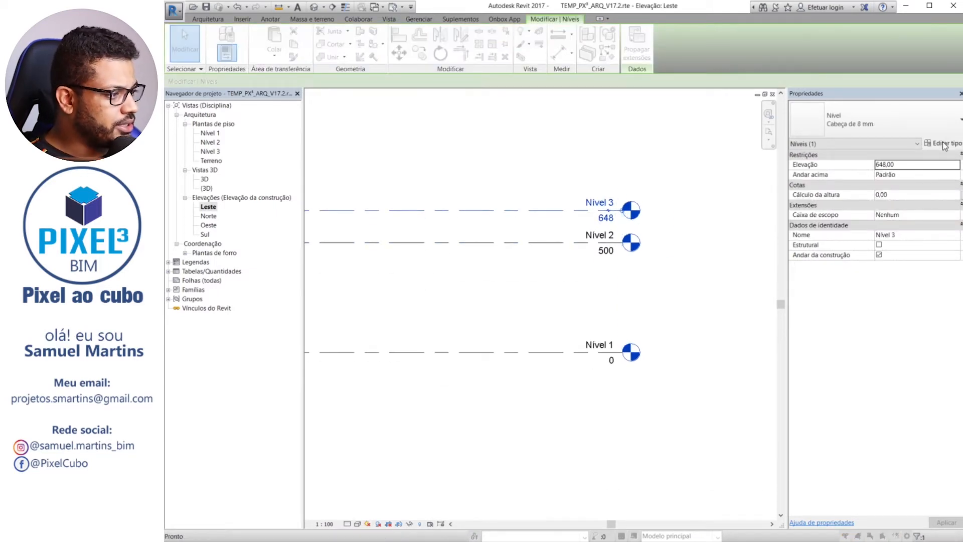
left_click_drag(785, 70, 656, 52)
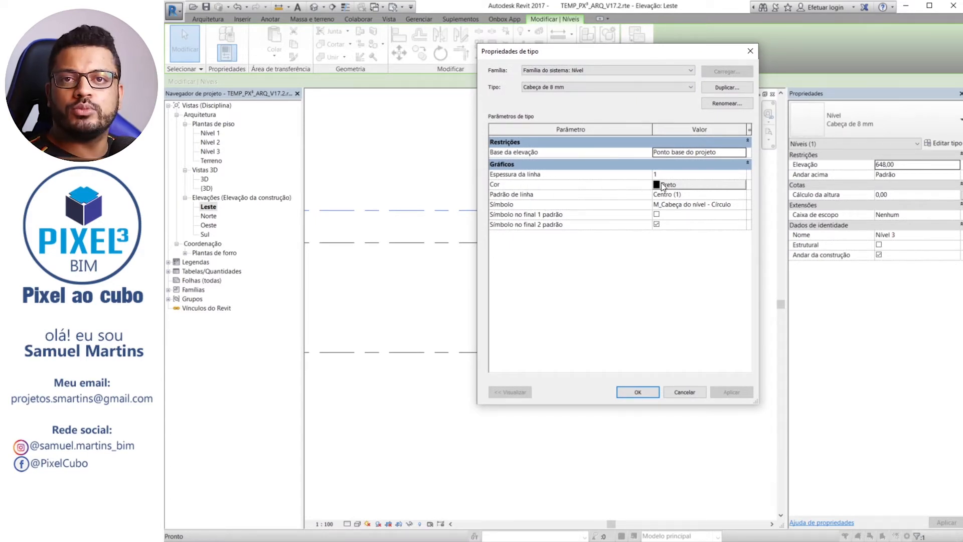
left_click(680, 174)
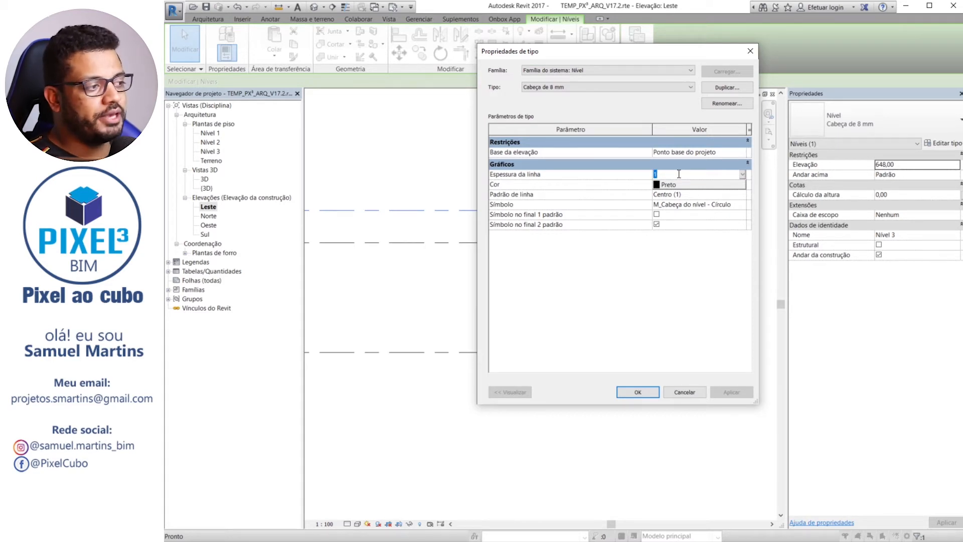
left_click(743, 175)
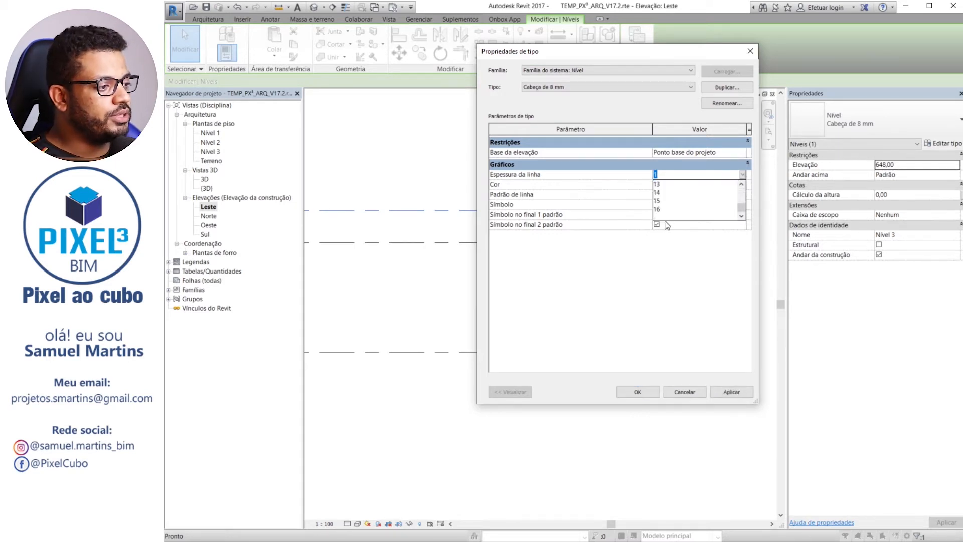
left_click(661, 209)
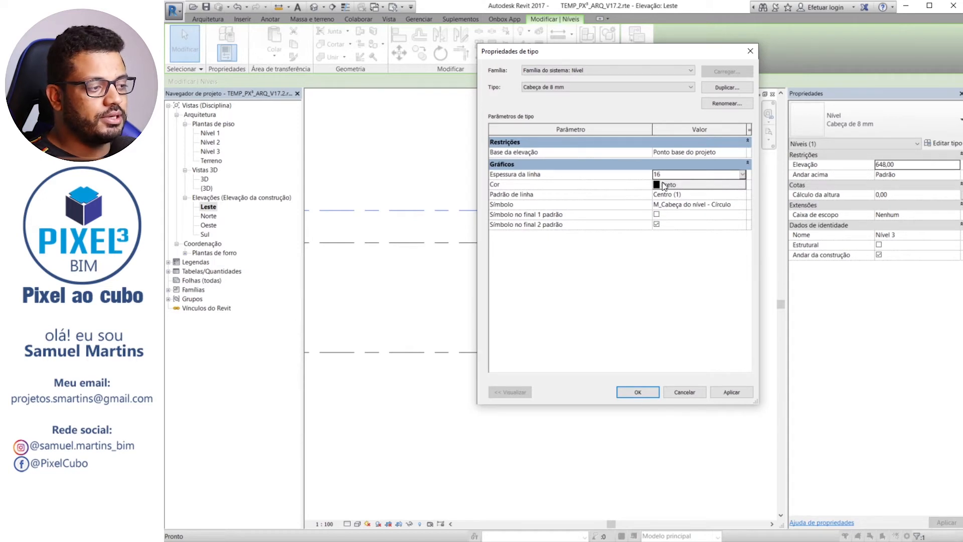
left_click(638, 389)
middle_click_drag(514, 286, 605, 281)
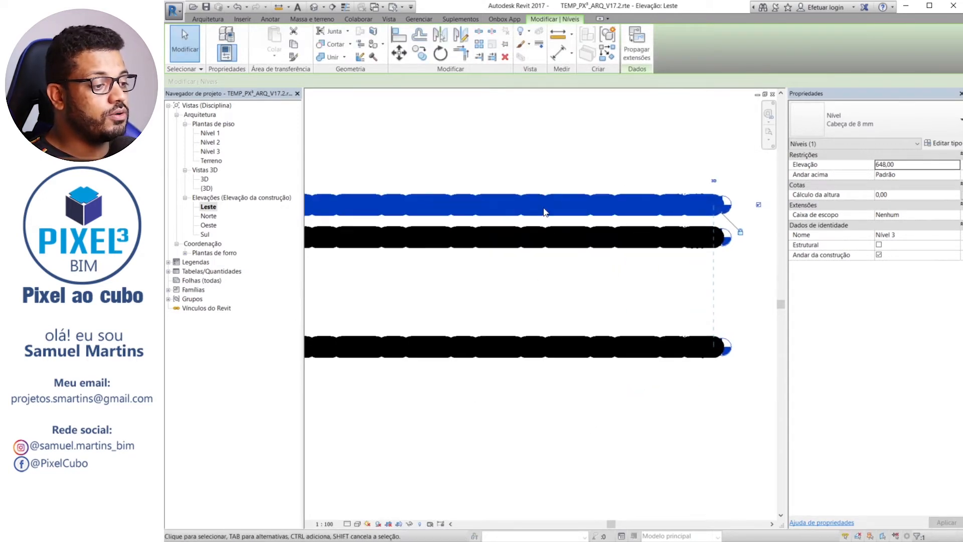
Set annotation line weight 16 to 3 mm in the project's line weights, after reviewing the model and perspective weights
left_click(535, 398)
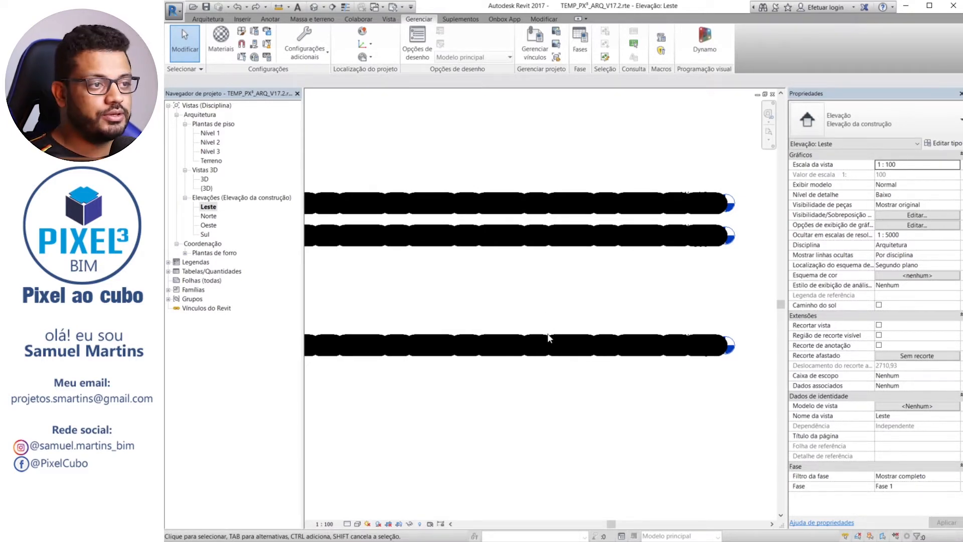
left_click(317, 48)
left_click(324, 184)
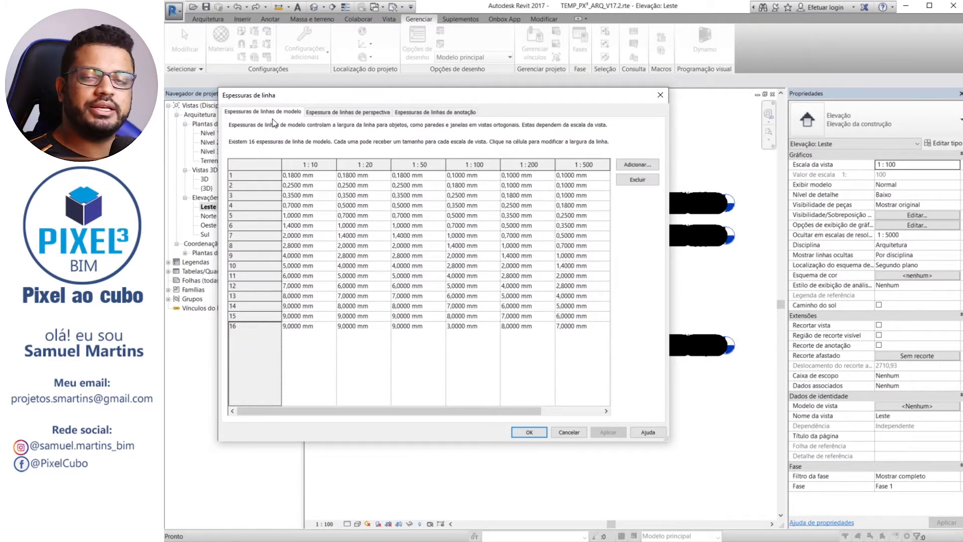
left_click(359, 113)
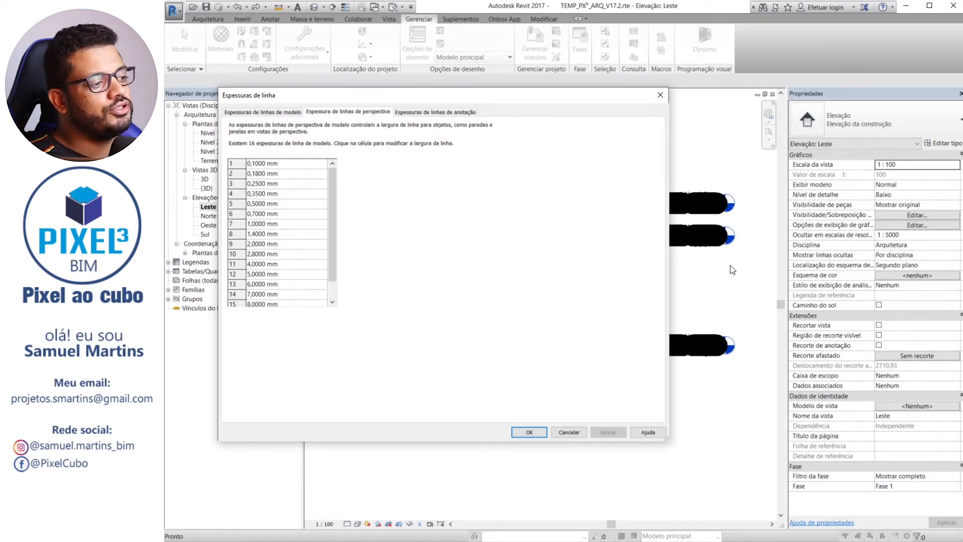
left_click(449, 114)
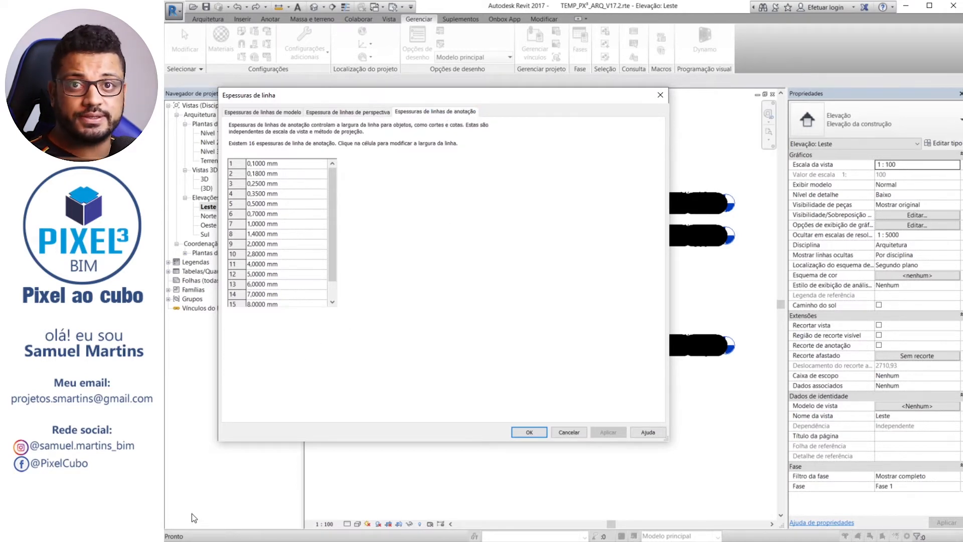
scroll(300, 260, "down", 1)
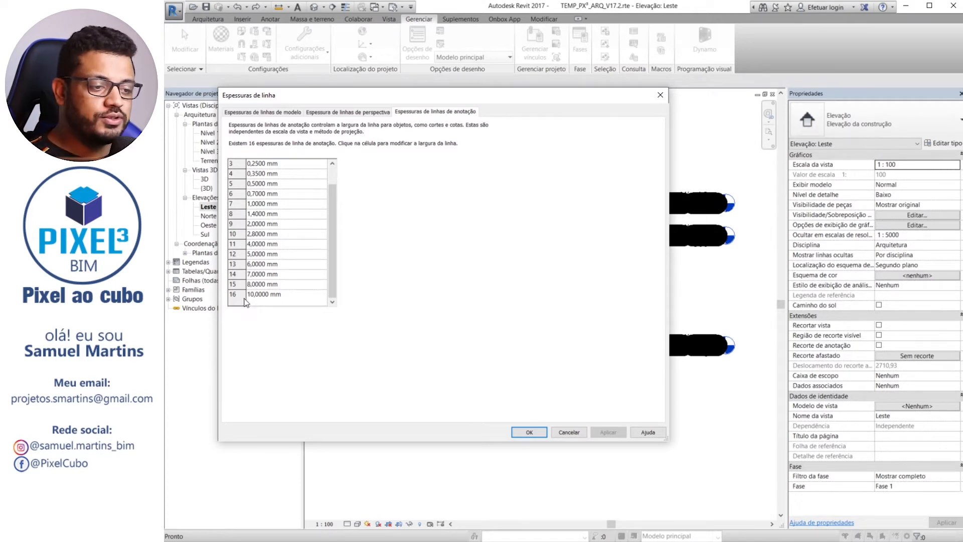
left_click(295, 298)
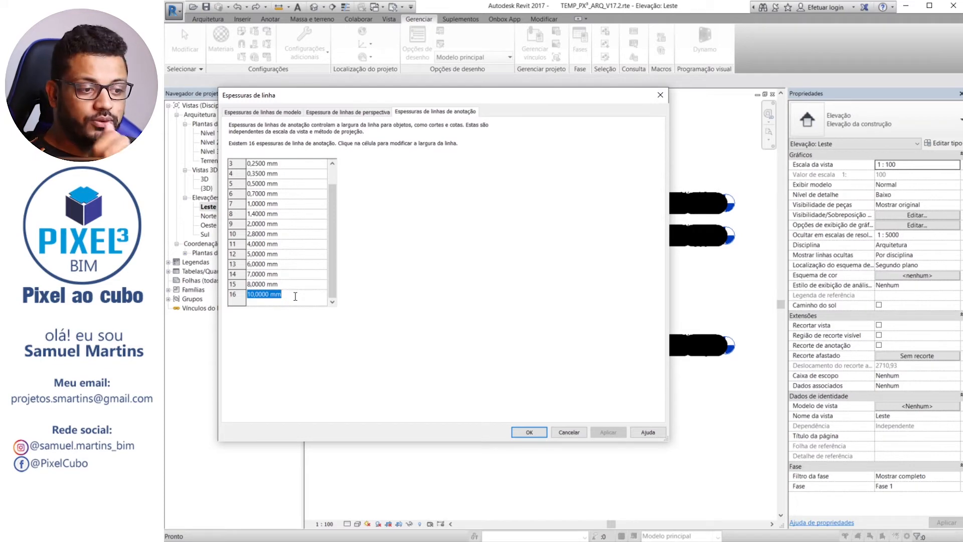
type("3")
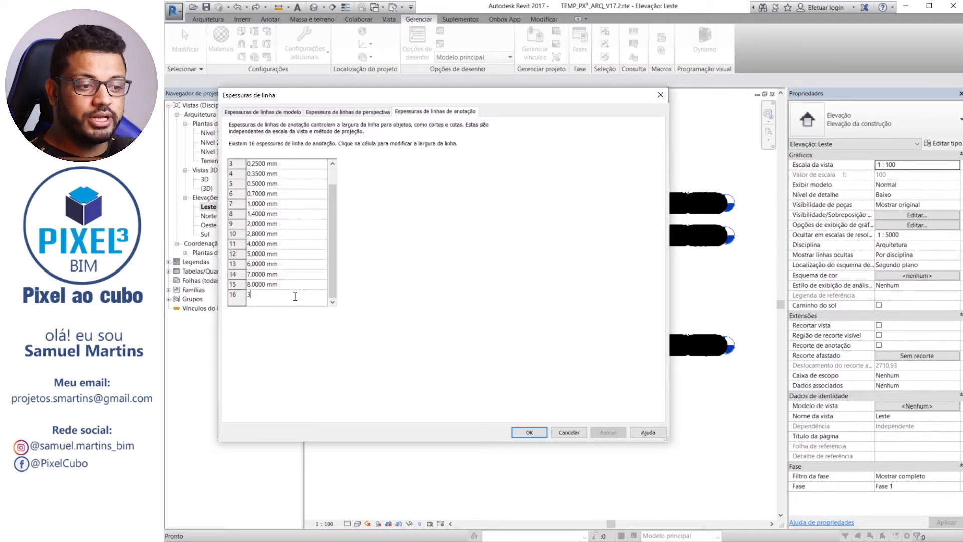
left_click(529, 432)
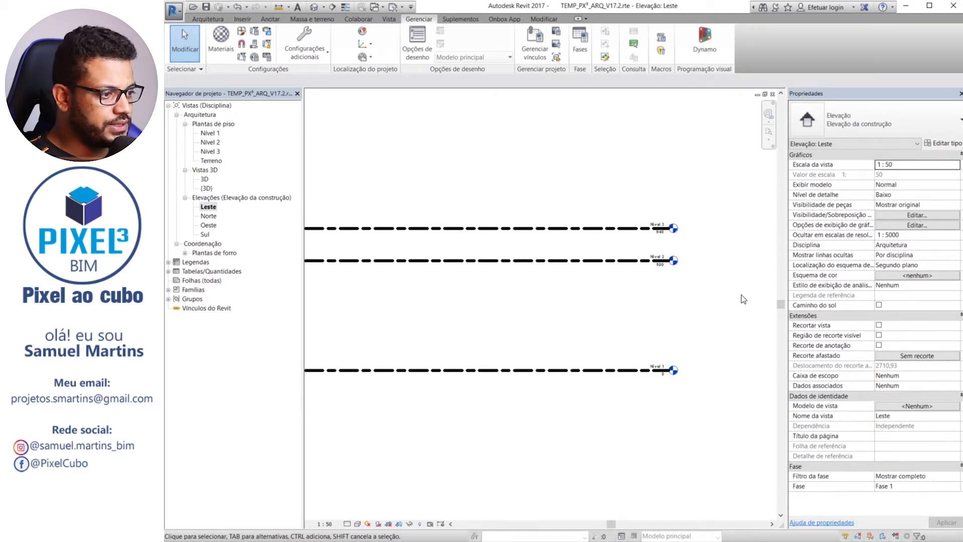
Set the line weight of the Cabeça de 8 mm level type to 1 through the type properties of level Nível 2
left_click(613, 261)
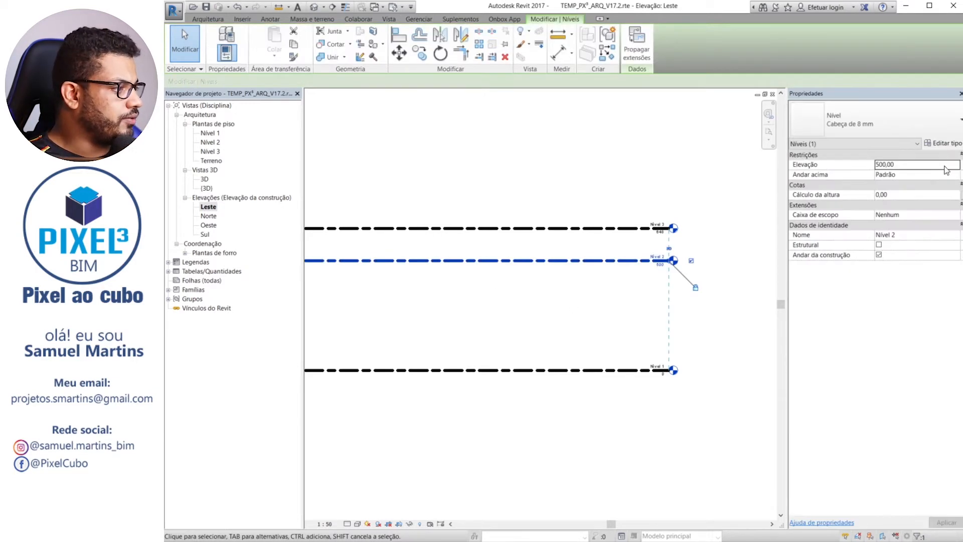
left_click(940, 144)
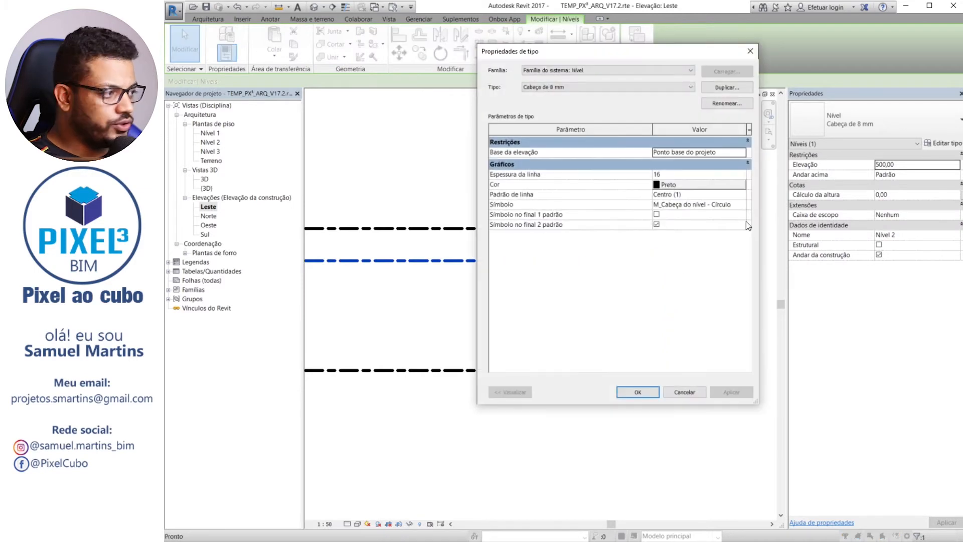
left_click(694, 174)
type("1")
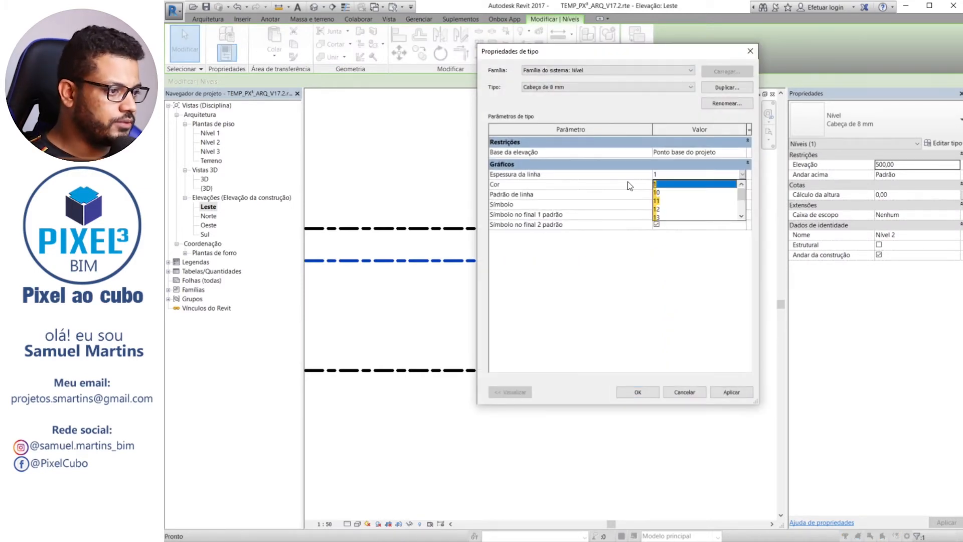
left_click(613, 176)
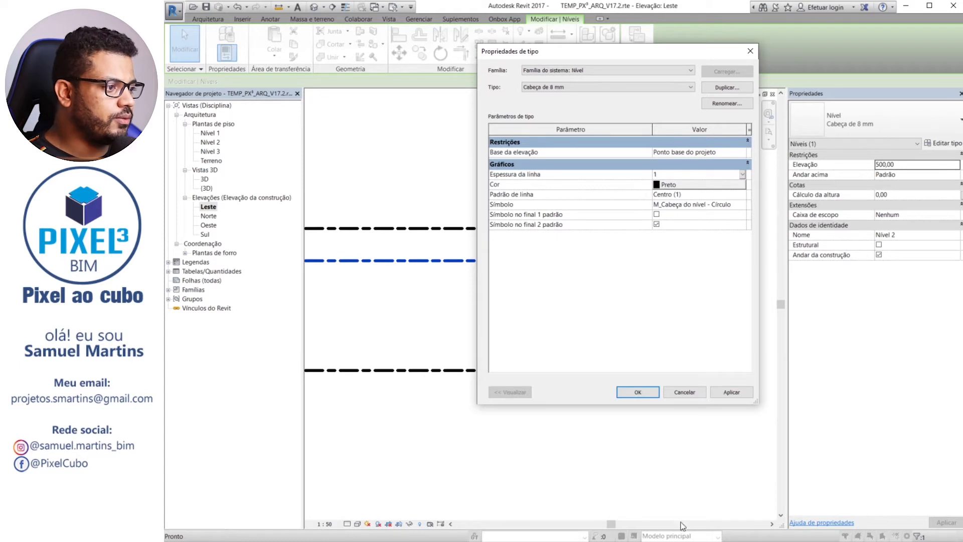
left_click(636, 392)
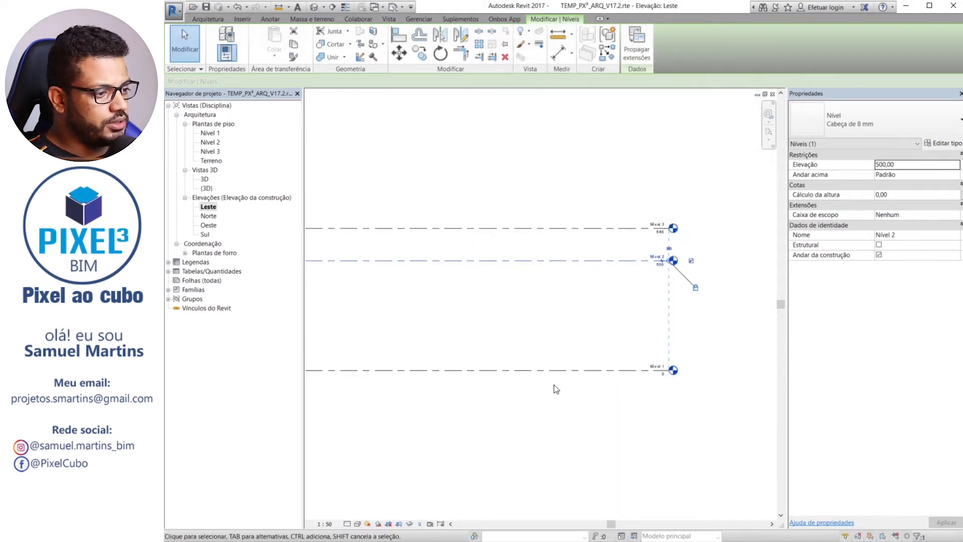
left_click(539, 296)
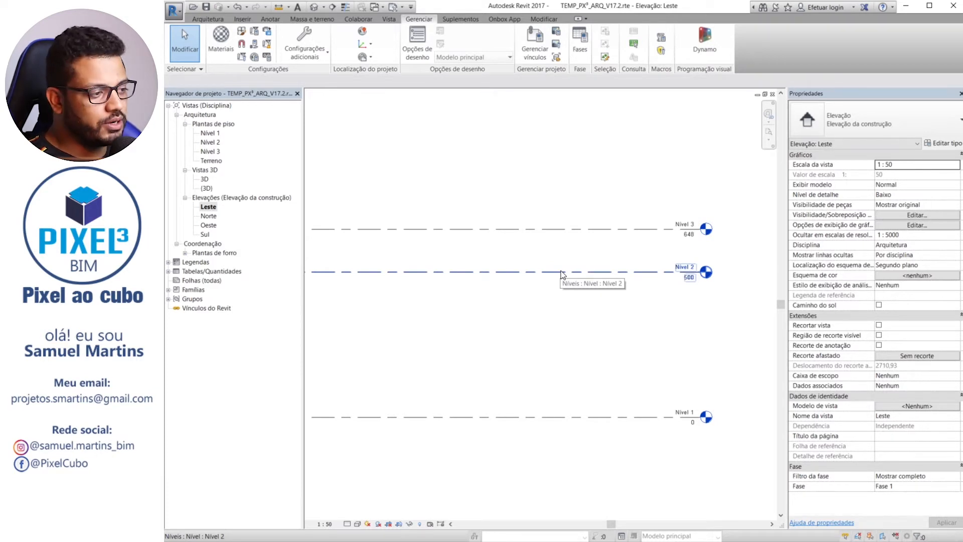
Review the project's line patterns and open the definition of the Centro pattern for editing
left_click(324, 53)
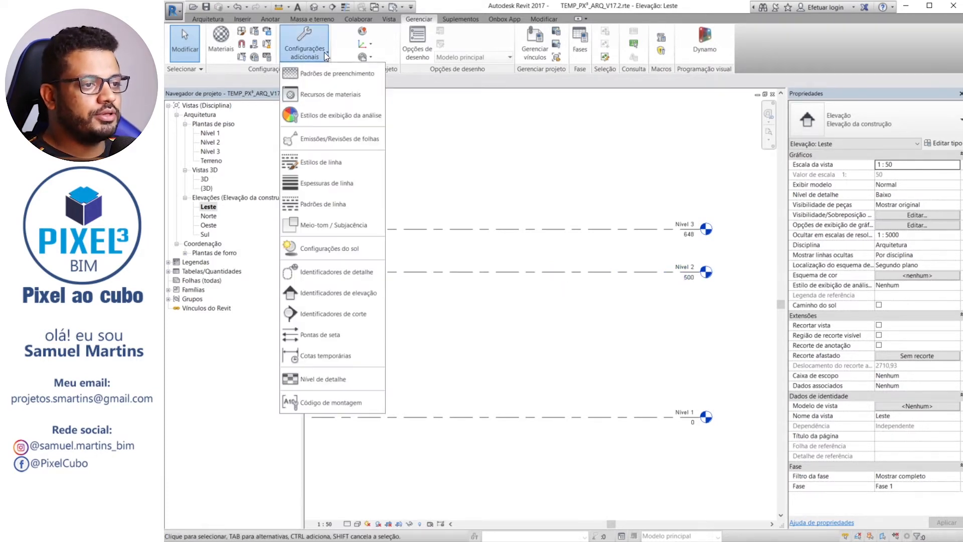
left_click(320, 210)
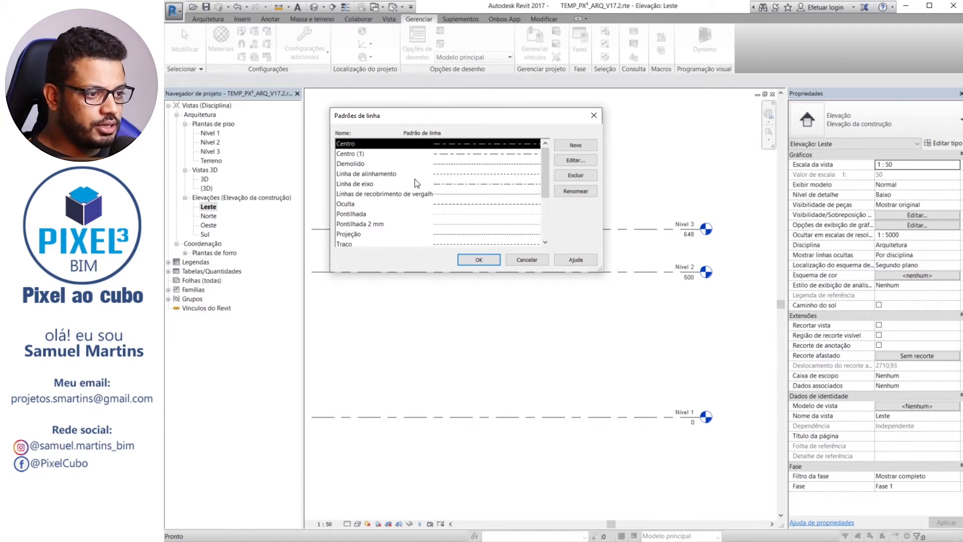
scroll(416, 184, "down", 3)
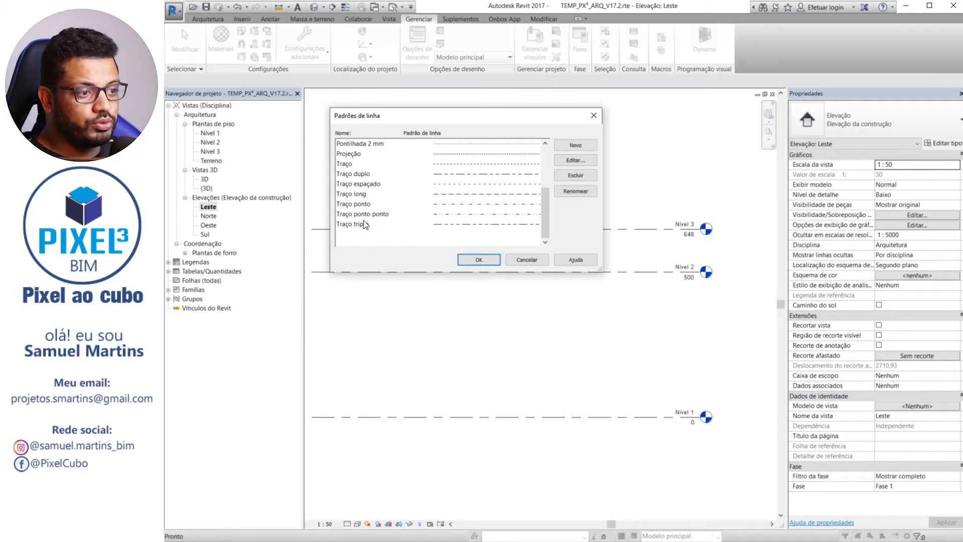
left_click(363, 194)
scroll(387, 191, "up", 3)
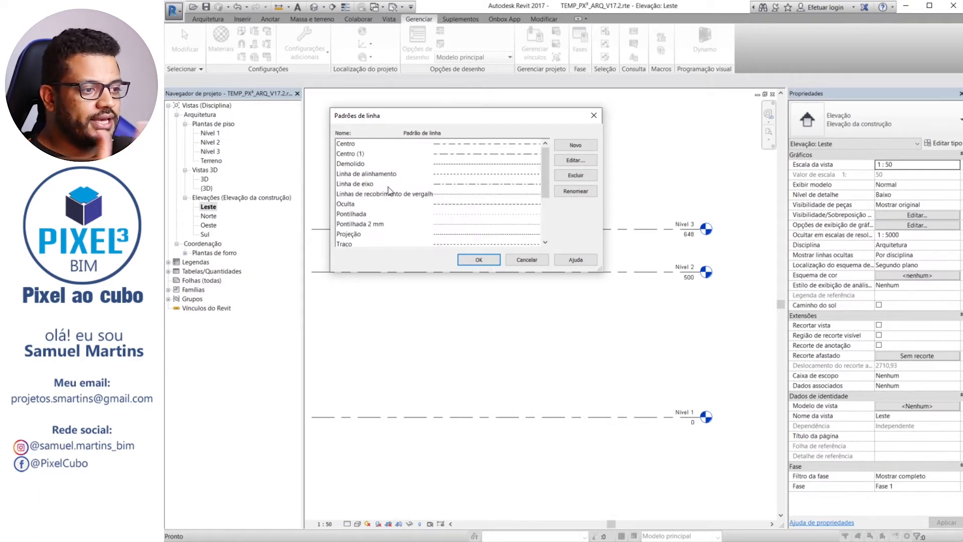
left_click(380, 145)
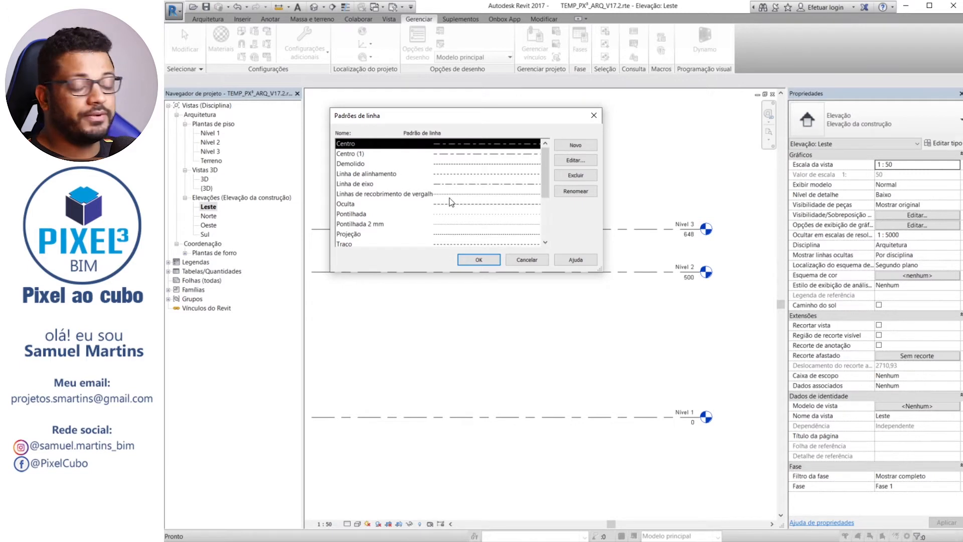
left_click(575, 161)
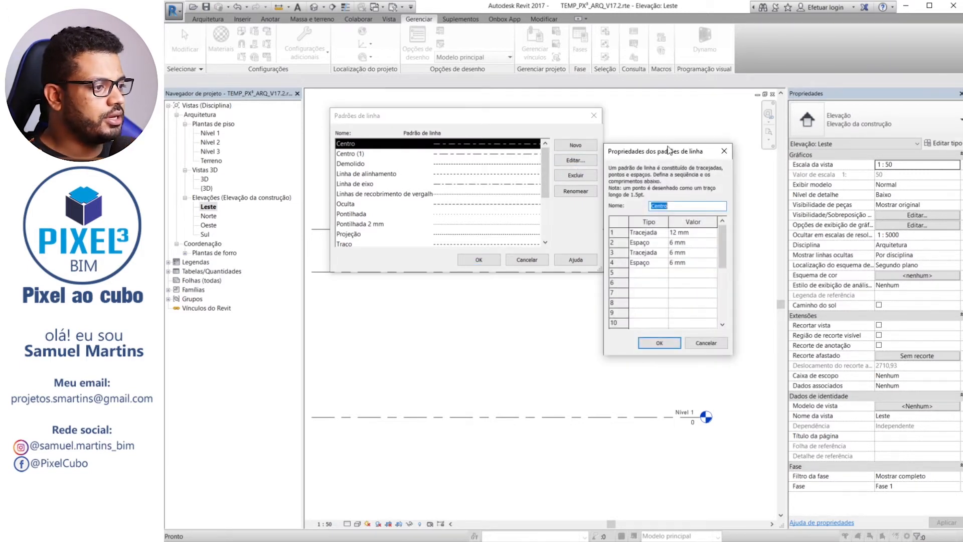
left_click_drag(506, 122, 450, 90)
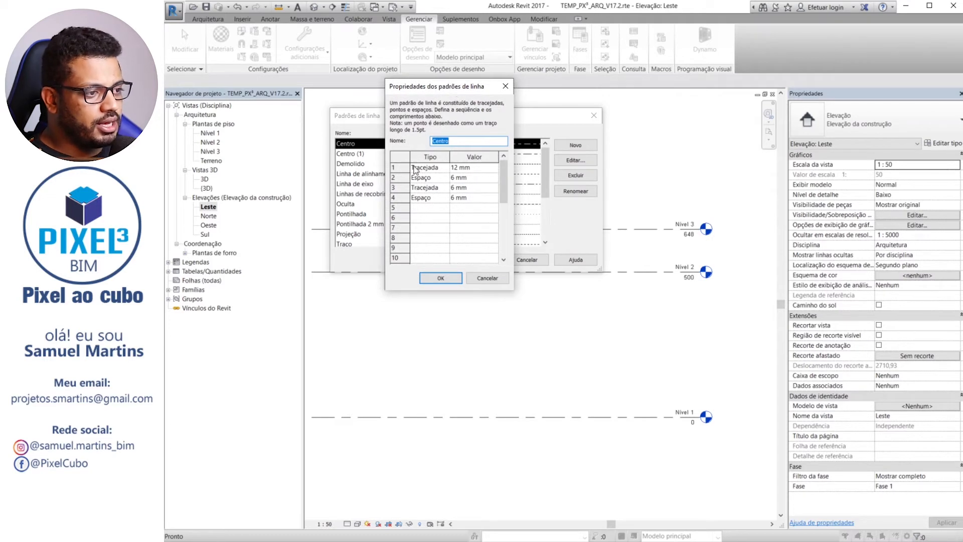
Set the Centro pattern's sequence to a 7 mm dash, 2 mm space, 3 mm dash and 2 mm space
left_click(475, 167)
left_click_drag(475, 167, 422, 168)
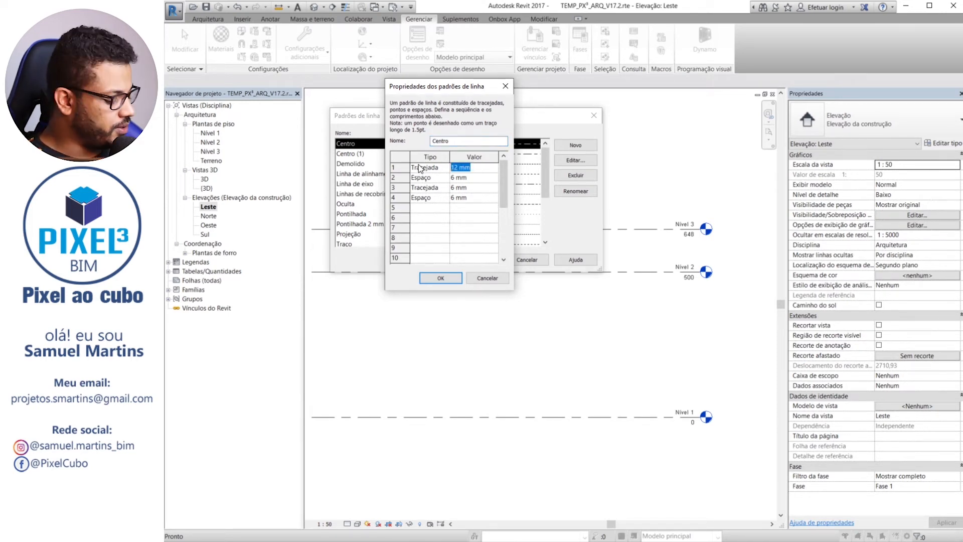
type("7")
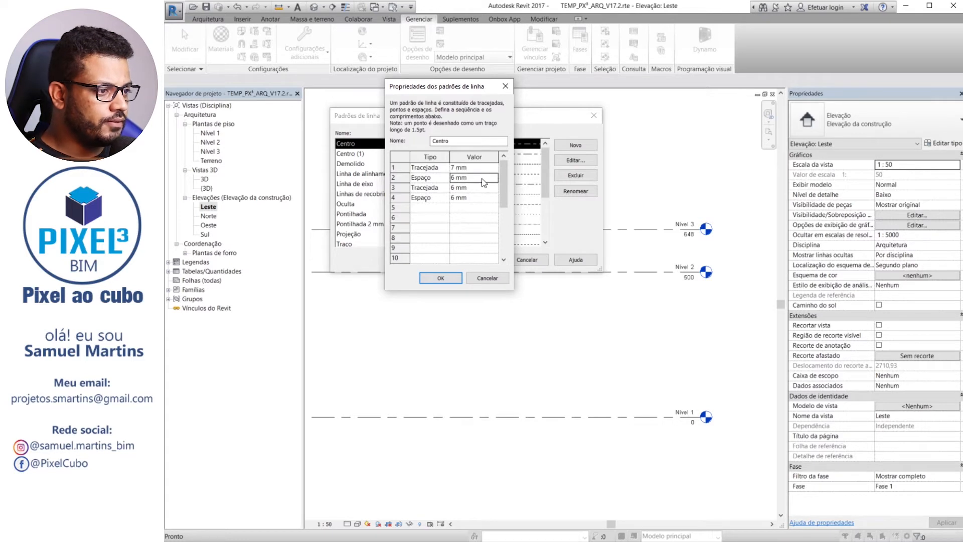
left_click(477, 179)
type("2")
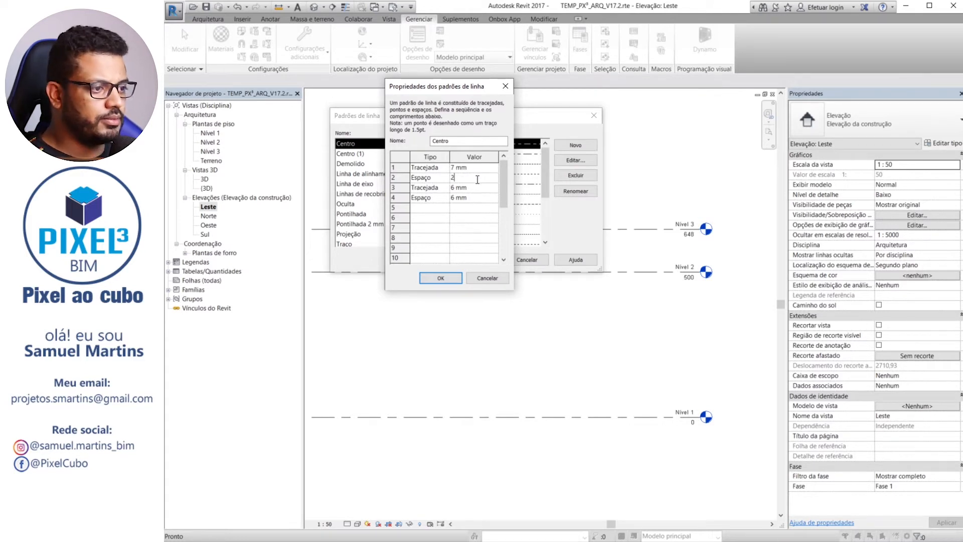
left_click(478, 188)
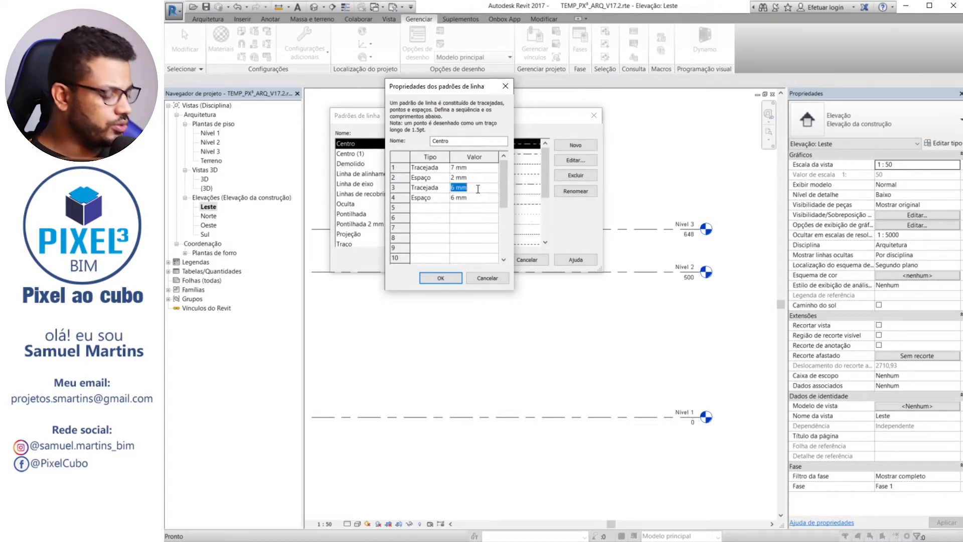
type("3")
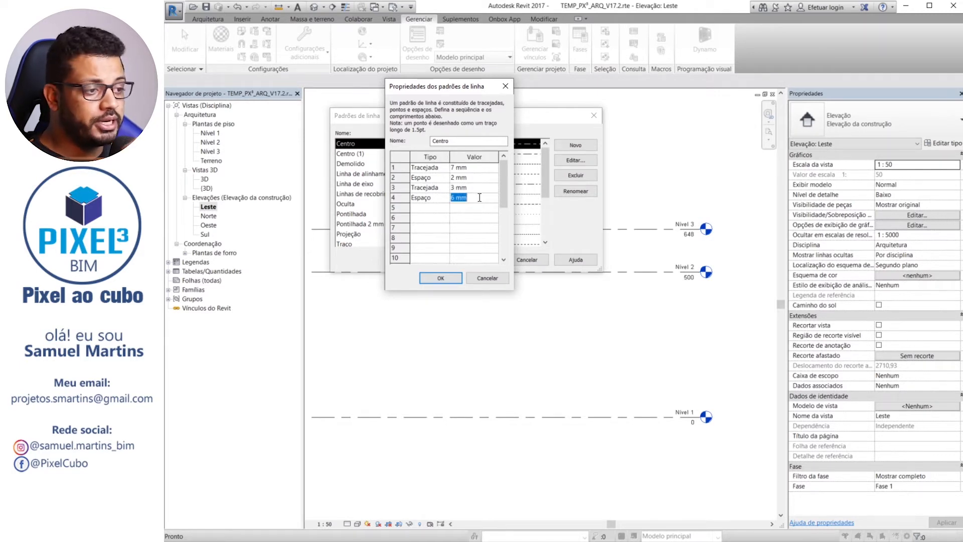
type("2")
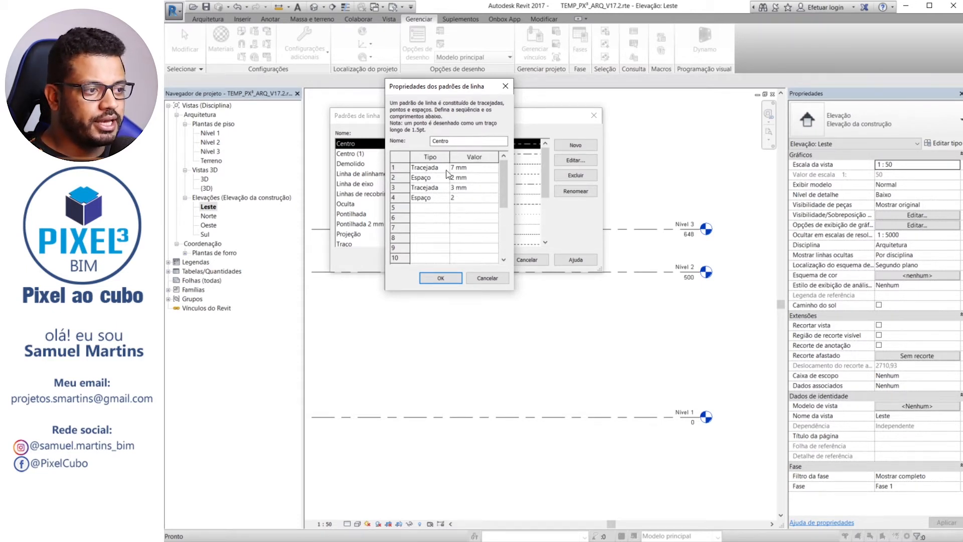
left_click_drag(458, 90, 311, 101)
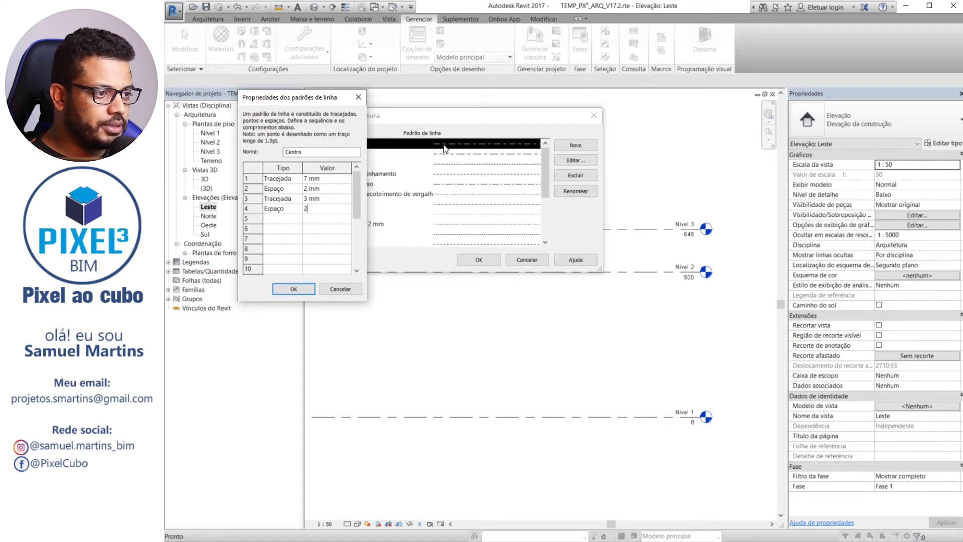
Try Pontilhado as the type of a fifth segment in the Centro line pattern
left_click(298, 219)
left_click(298, 219)
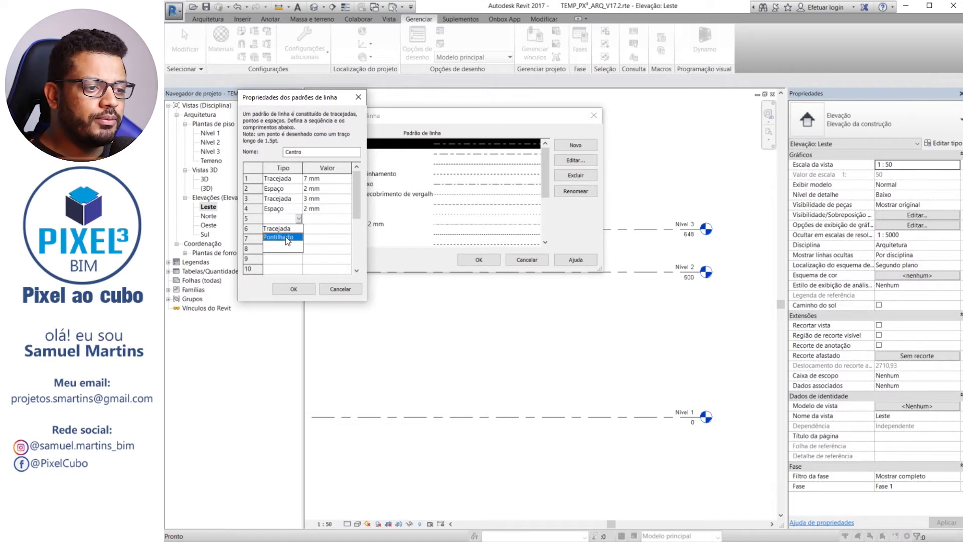
left_click(293, 246)
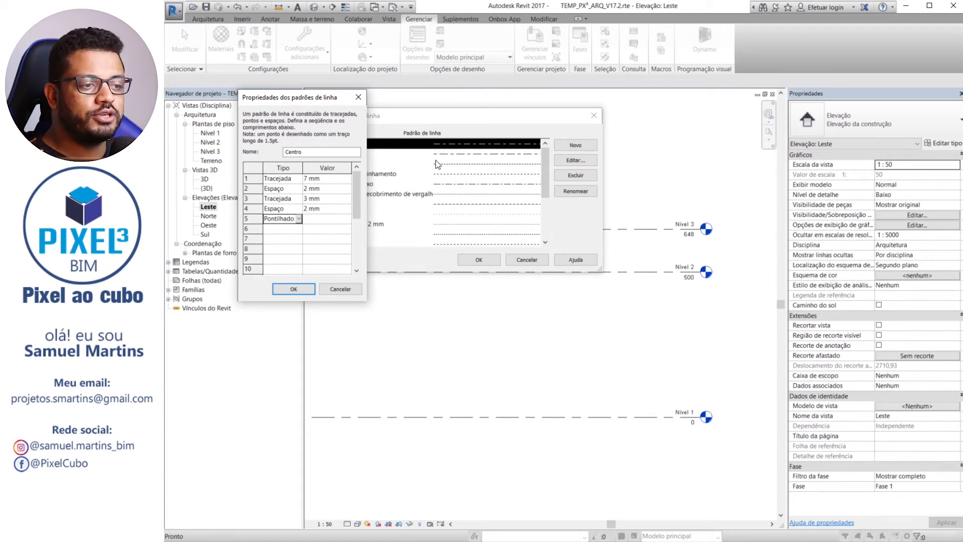
left_click(331, 218)
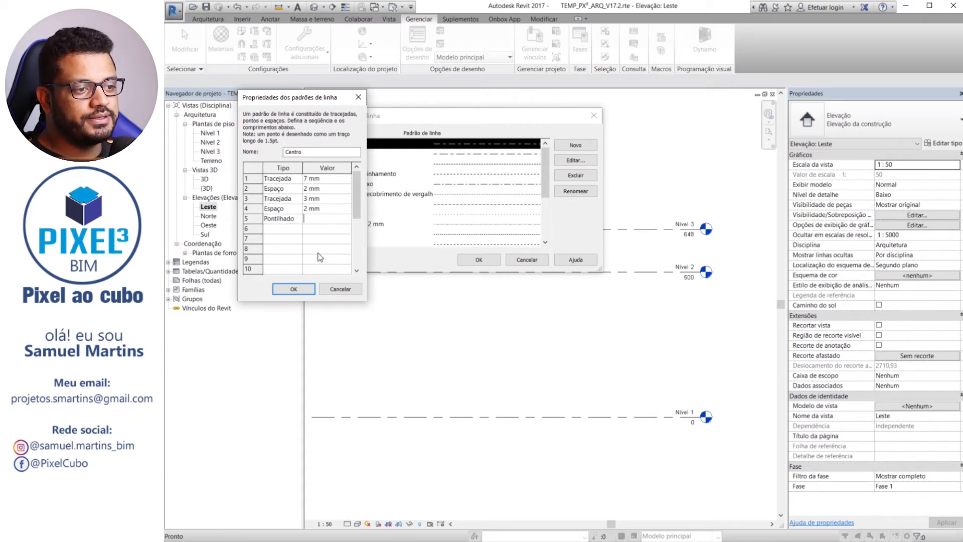
left_click(299, 219)
left_click(287, 242)
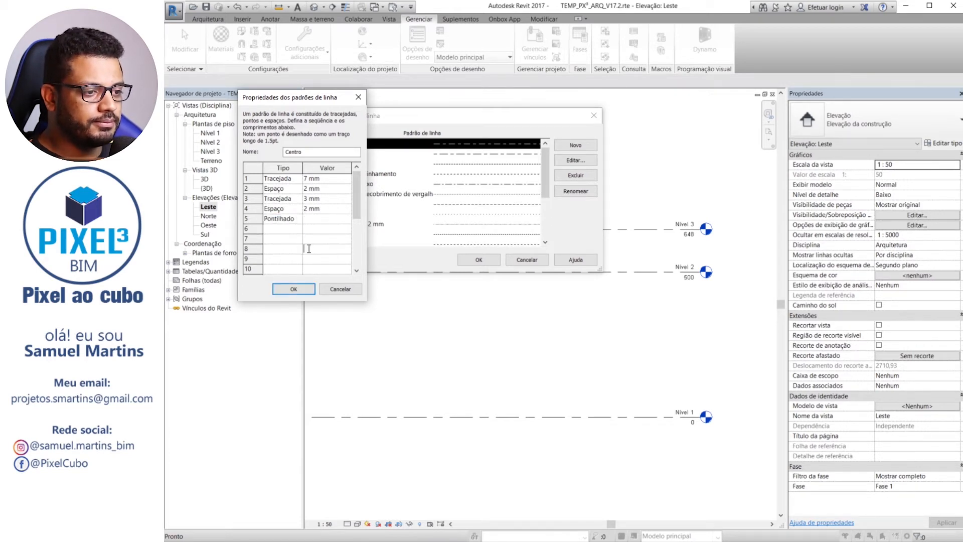
left_click(298, 219)
left_click(286, 229)
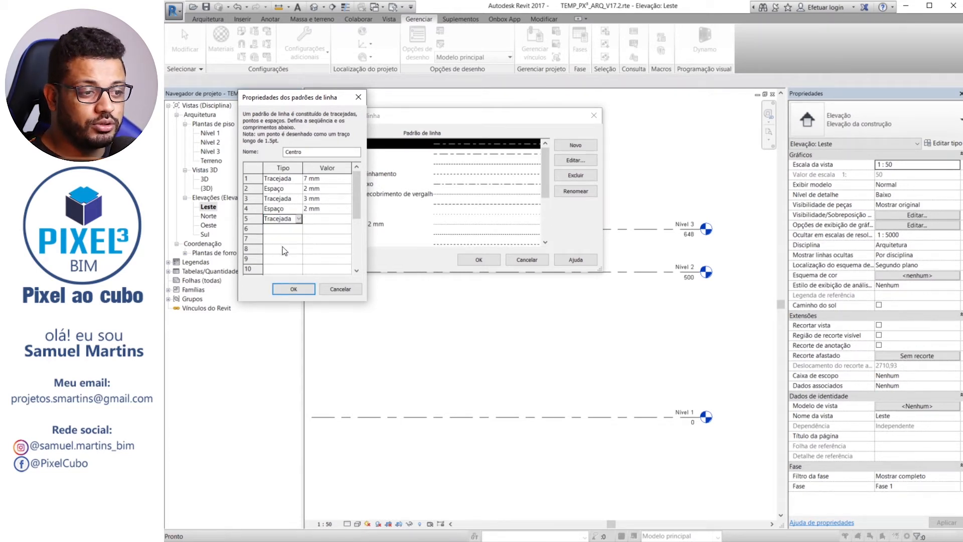
left_click(298, 220)
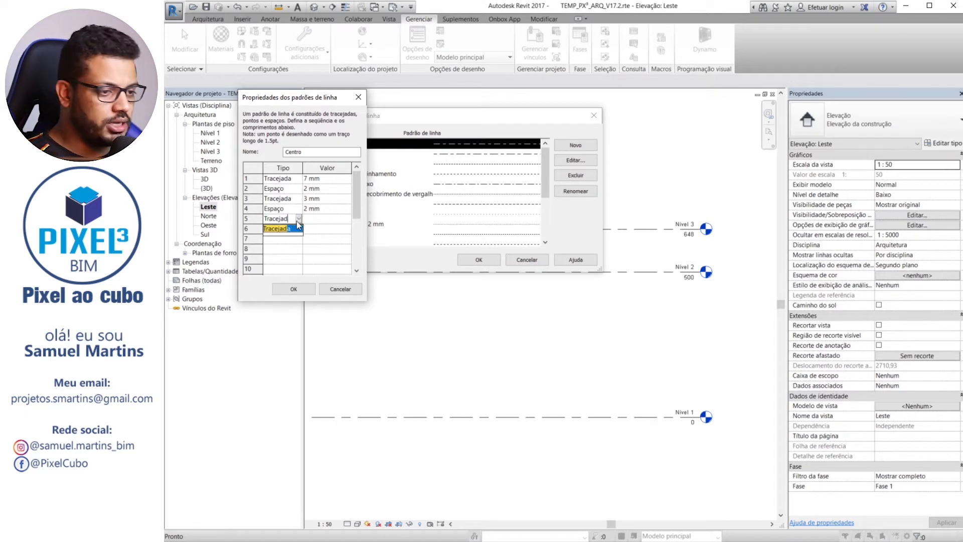
left_click(294, 229)
key("Tab")
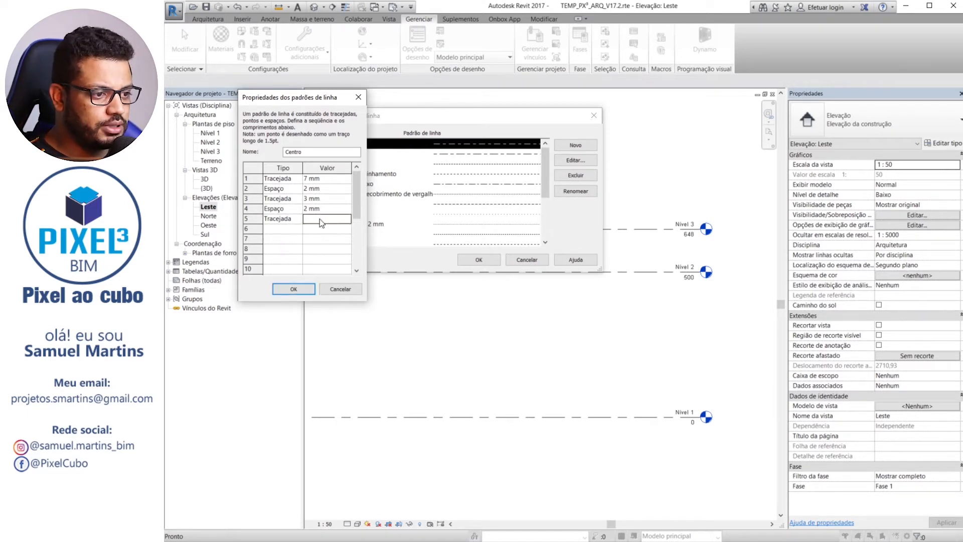
left_click(340, 289)
Set the Centro line pattern's four segments to a 7 mm dash, 2 mm space, 3 mm dash and 2 mm space, and accept them
left_click(575, 160)
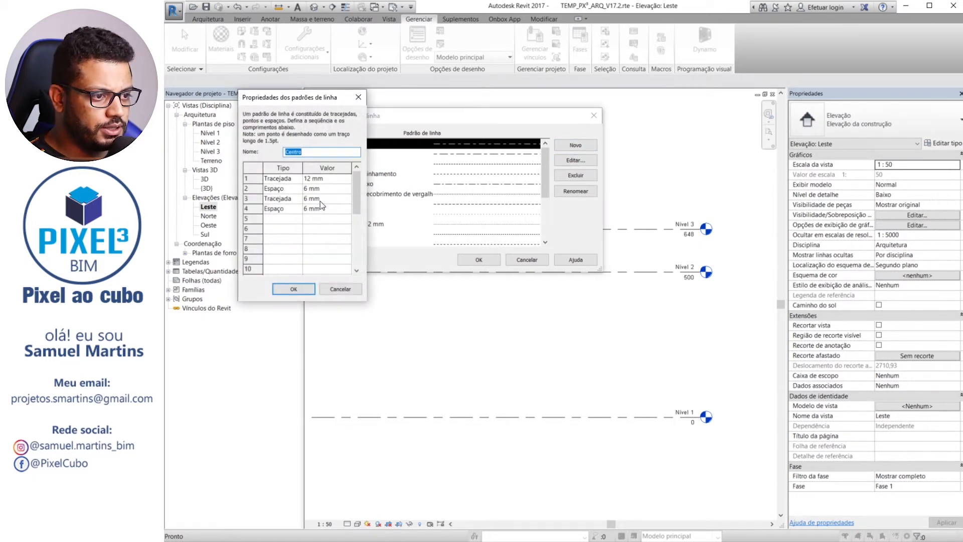
left_click(342, 179)
type("7")
key("Down")
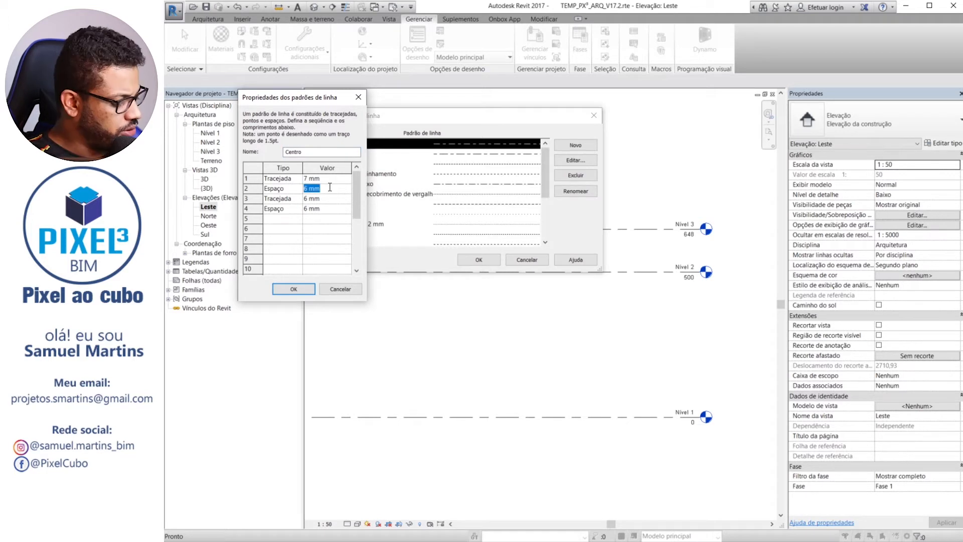
type("2")
key("Down")
type("3")
key("Down")
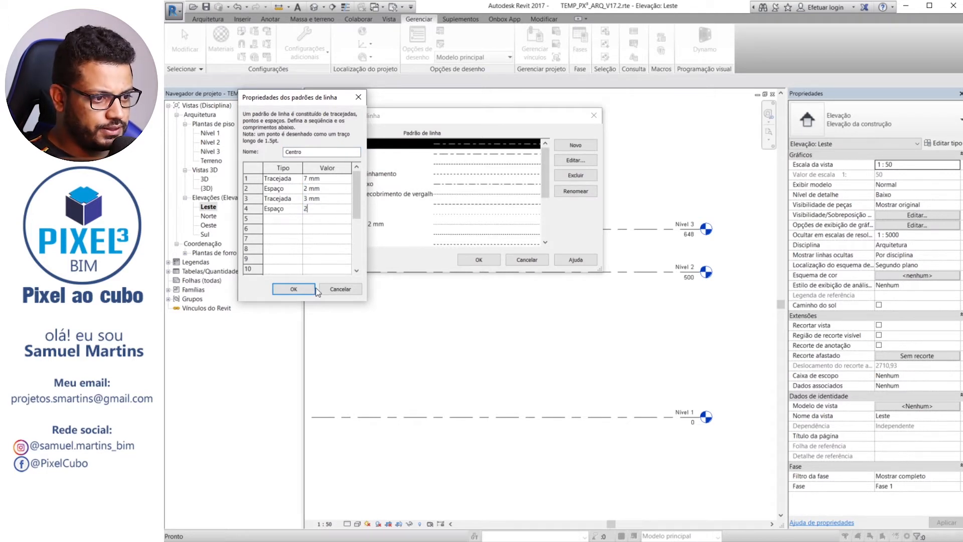
left_click(311, 289)
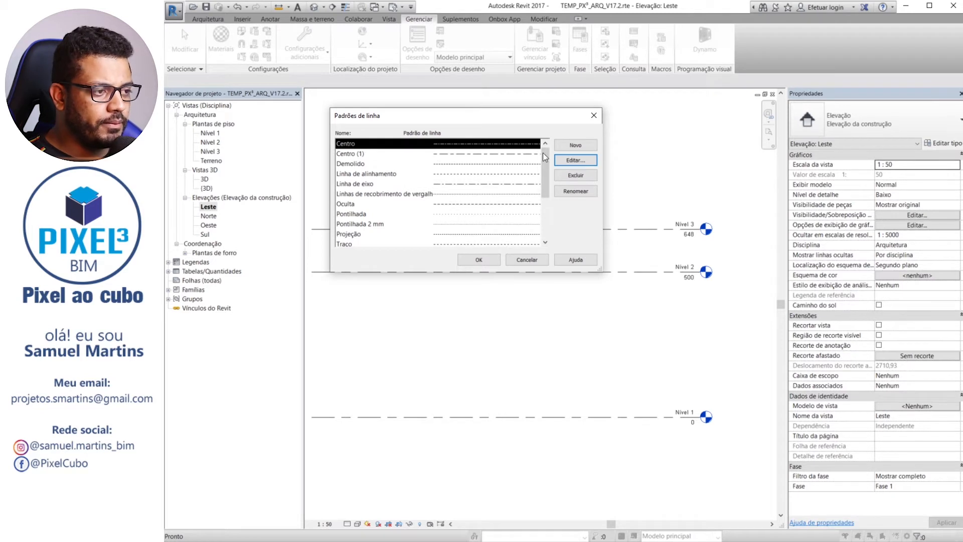
Open the Centro line pattern for editing and change its name to Corte
left_click(574, 160)
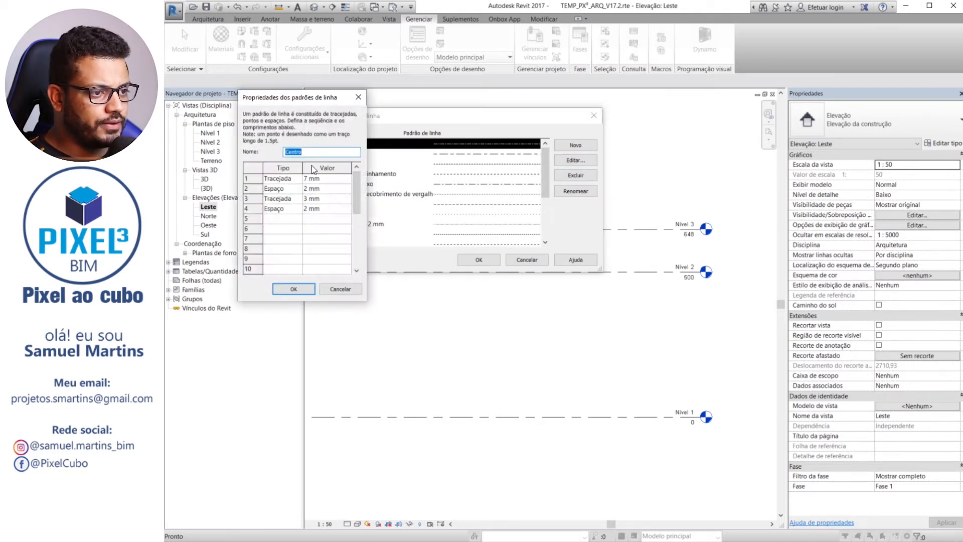
type("E")
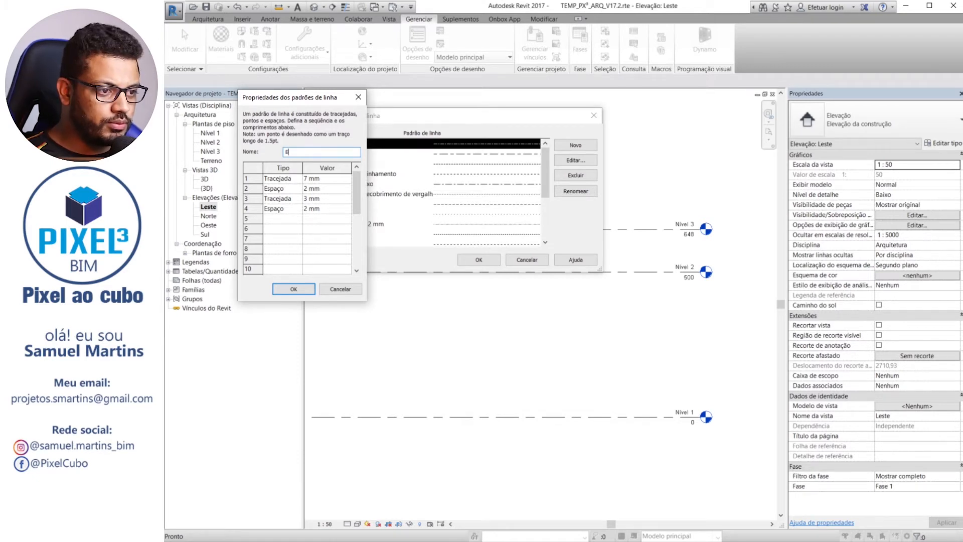
key("BackSpace")
type("Corte")
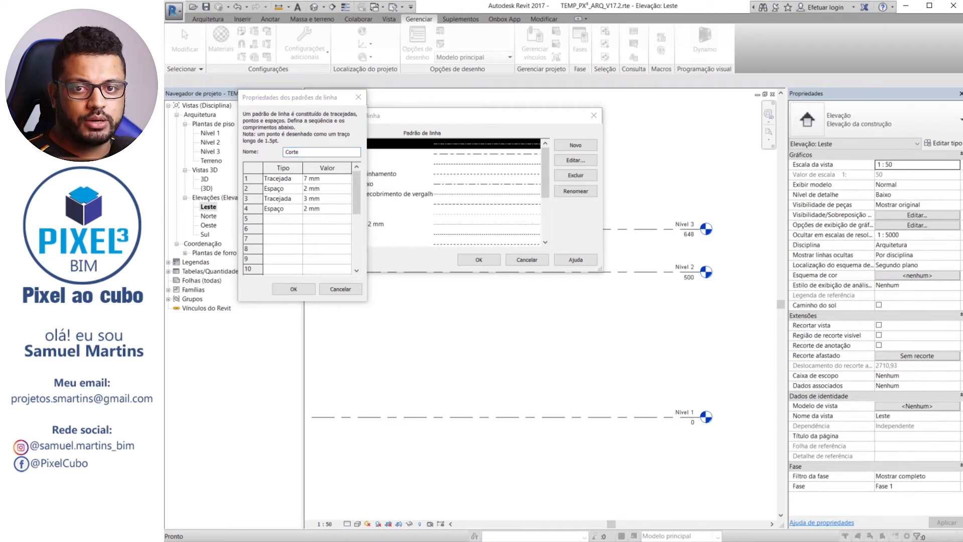
Switch to the FDE template manual in Foxit Reader and examine its tables of line patterns and line styles, especially the Corte pattern's properties
left_click_drag(202, 540, 522, 3)
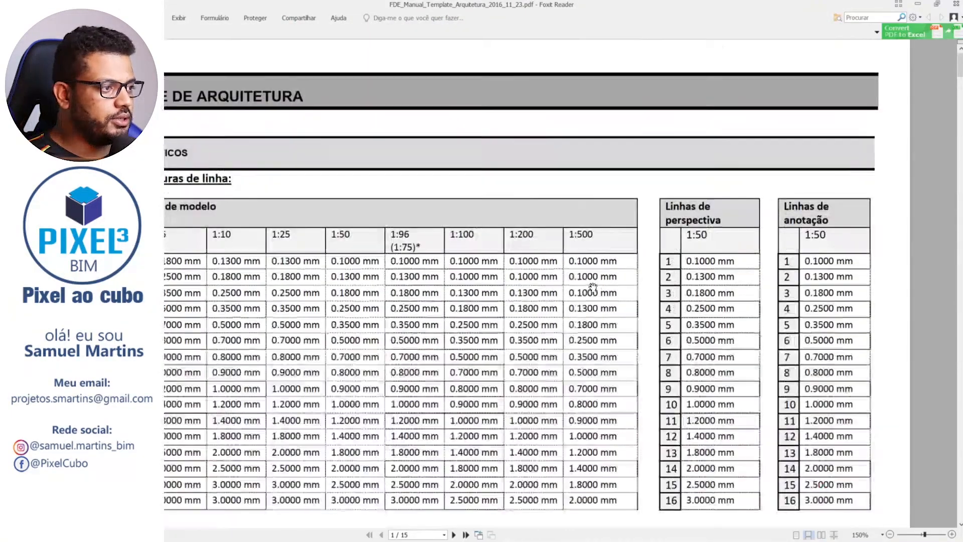
scroll(580, 273, "up", 3)
scroll(576, 298, "down", 15)
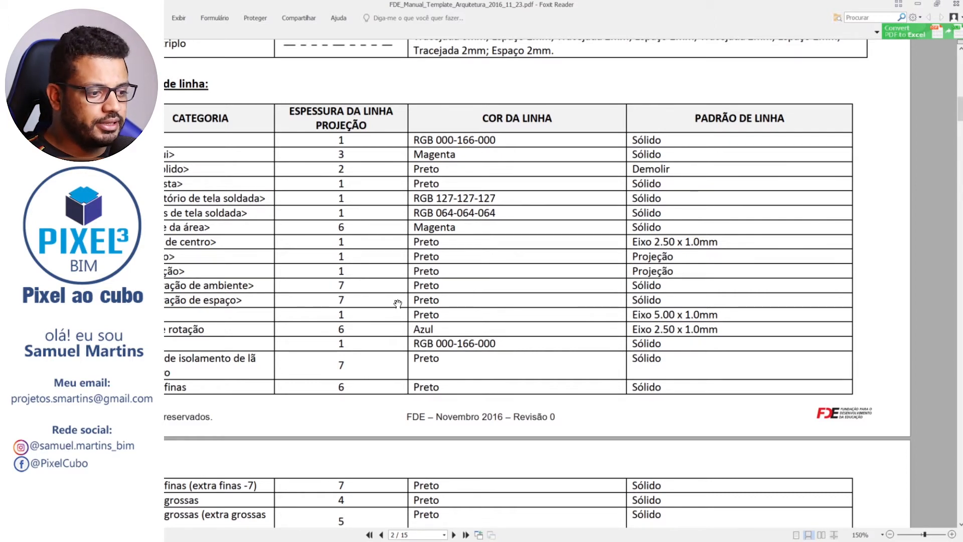
scroll(398, 304, "down", 15)
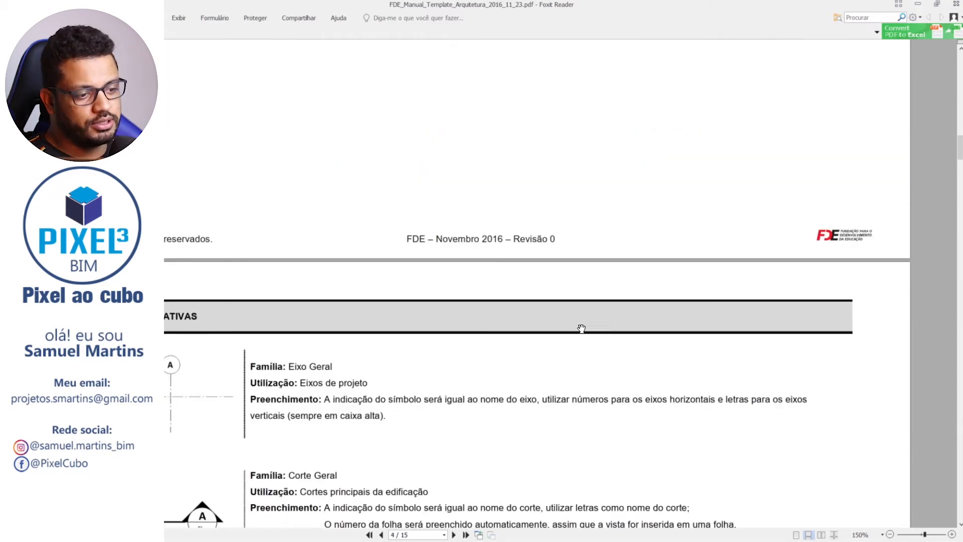
scroll(488, 303, "up", 15)
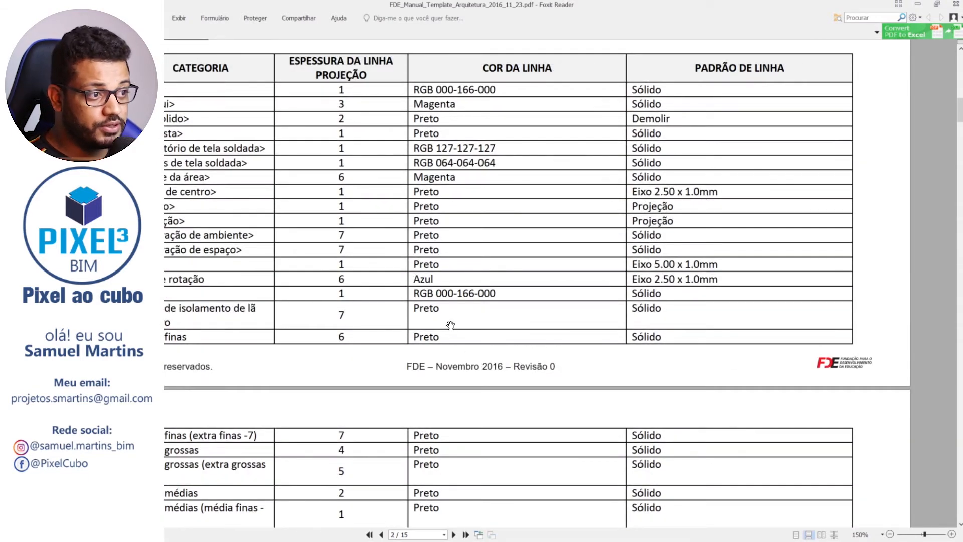
scroll(450, 325, "up", 4)
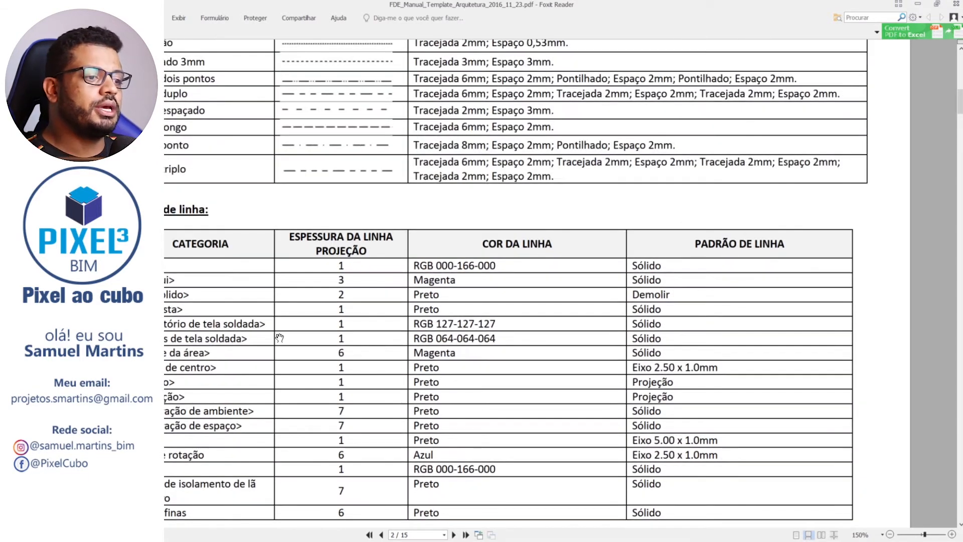
scroll(352, 388, "up", 8)
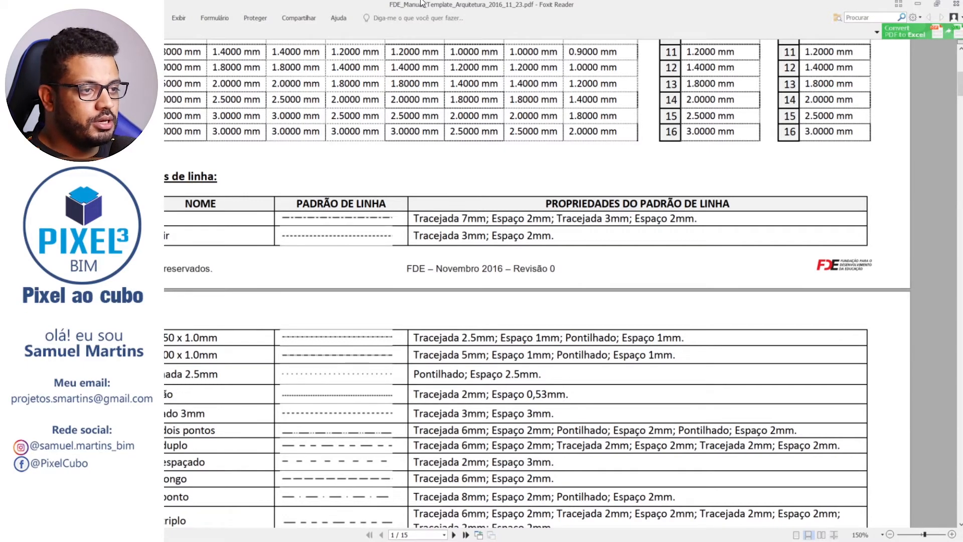
left_click_drag(474, 249, 162, 249)
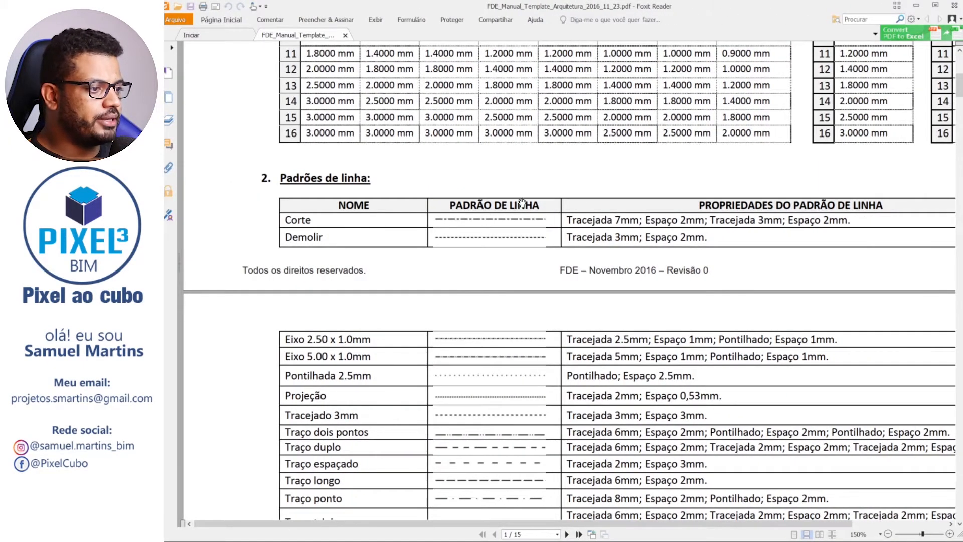
left_click_drag(616, 219, 729, 220)
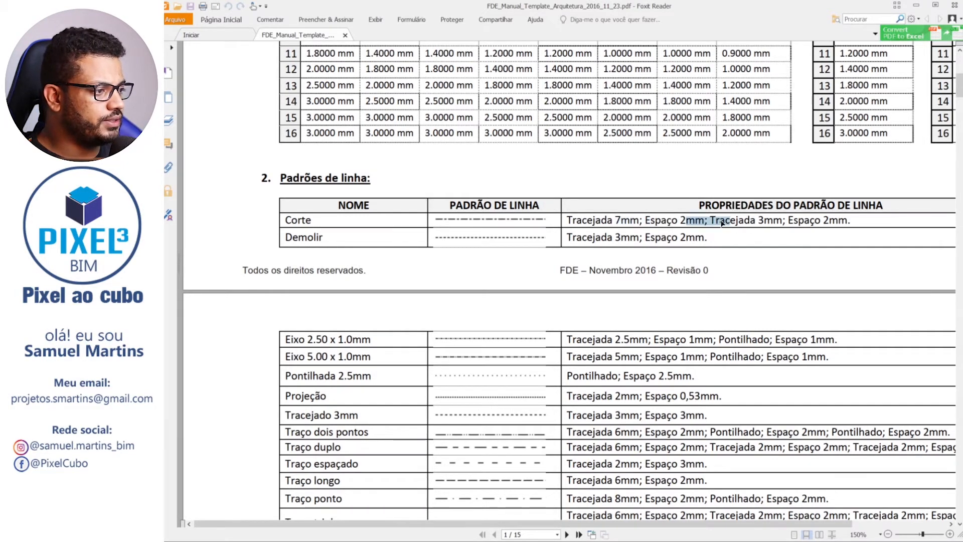
left_click(799, 243)
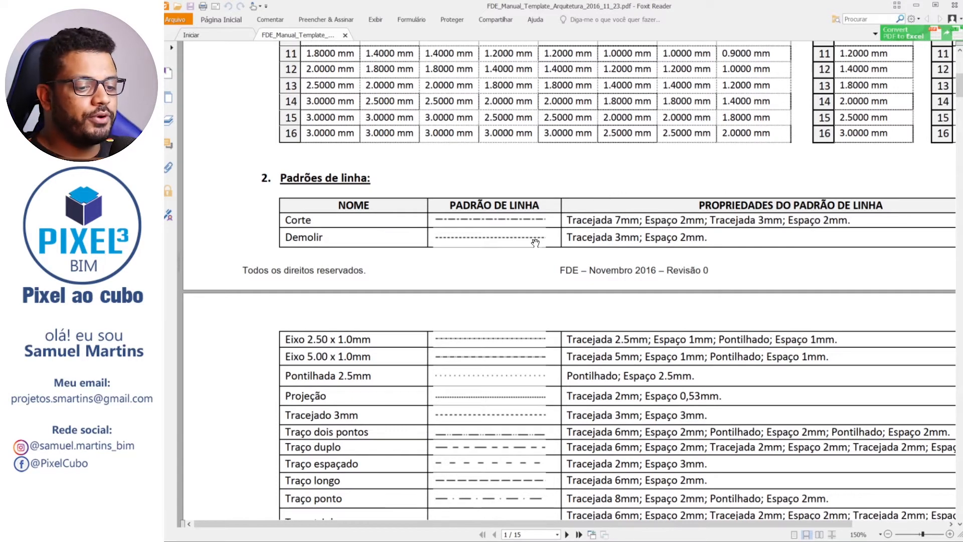
Switch back to Revit and accept the Corte line pattern's definition
key("alt+Tab")
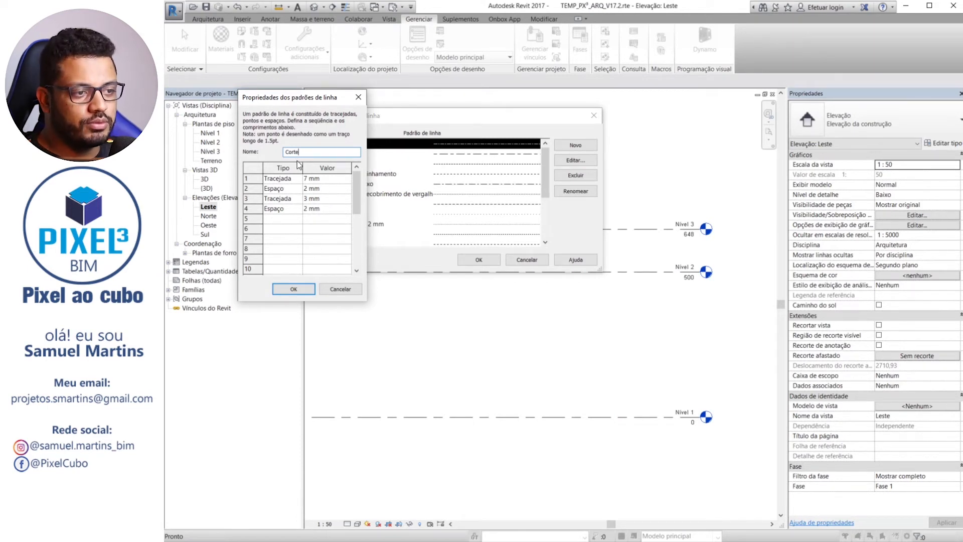
left_click(294, 289)
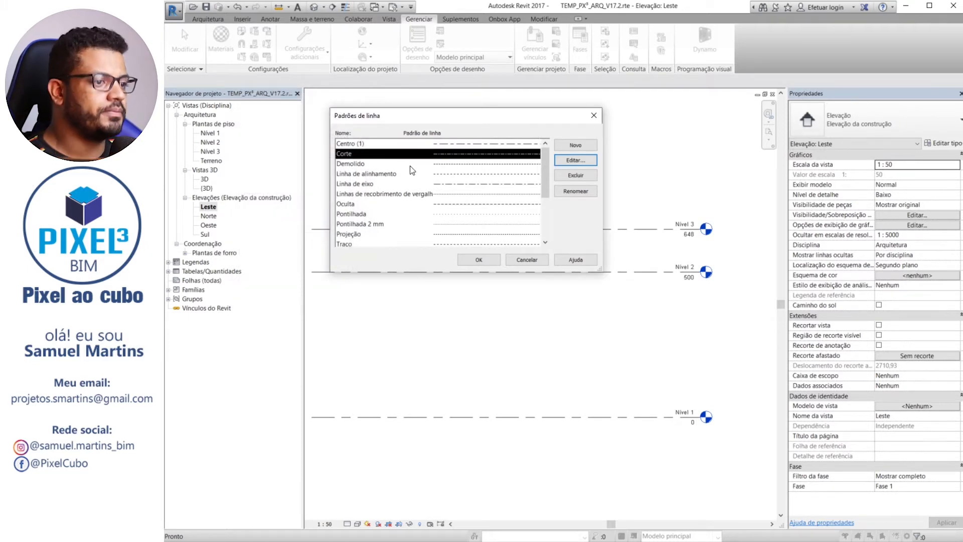
Delete the Traço triplo line pattern from the project and confirm its removal
left_click(372, 165)
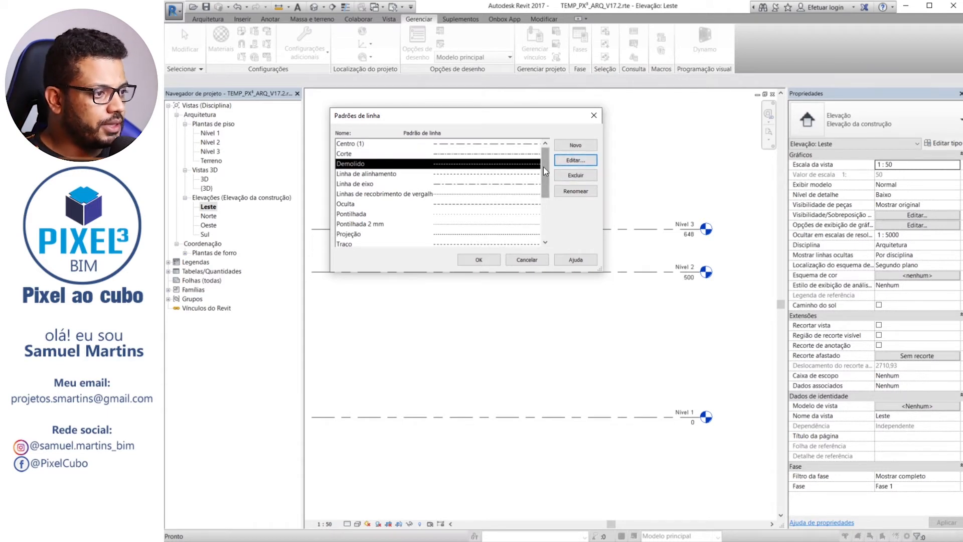
left_click_drag(543, 172, 543, 211)
left_click(365, 226)
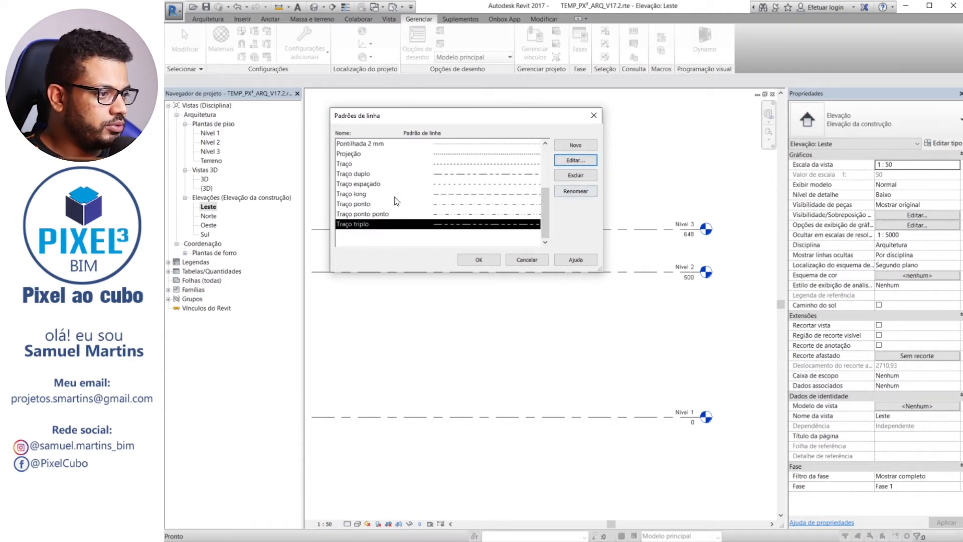
left_click(575, 176)
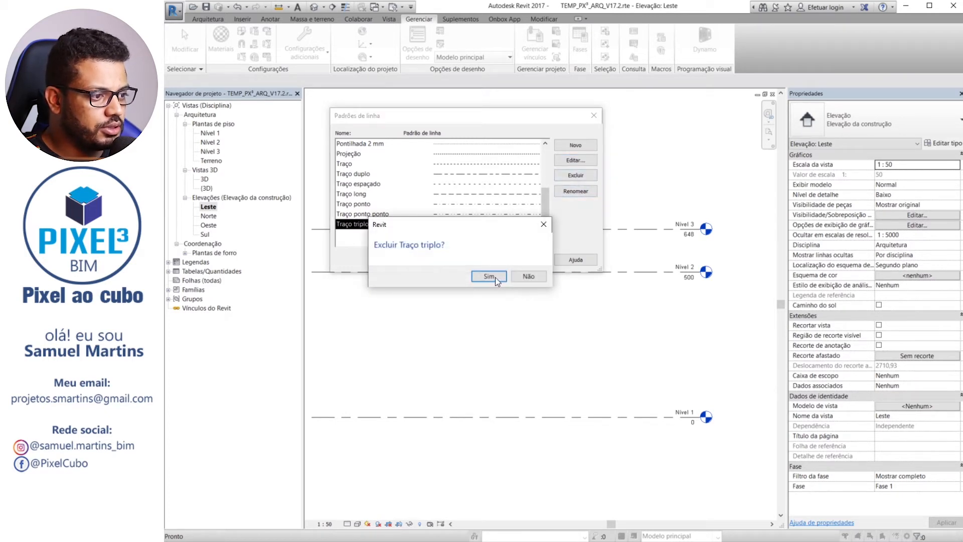
left_click(496, 277)
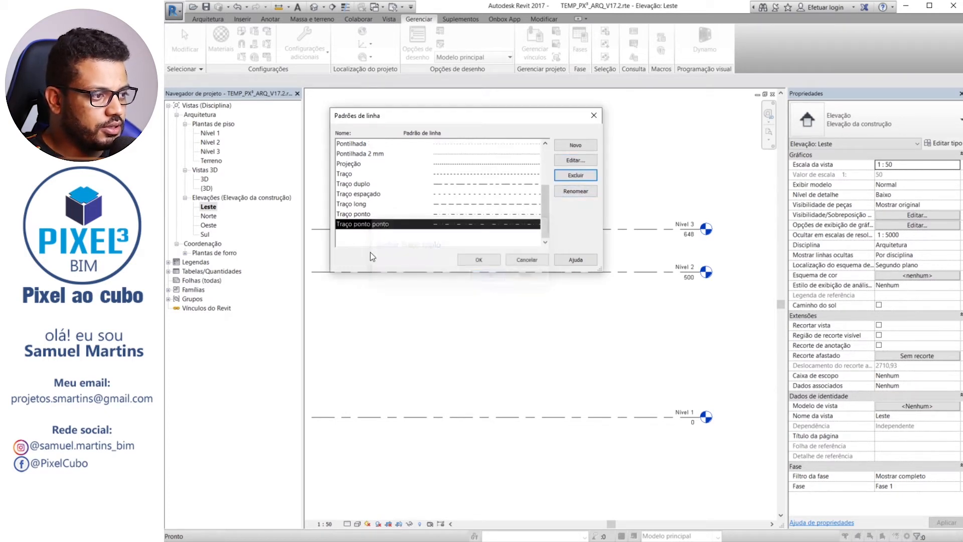
Create a new line pattern named Traço triplo
left_click(571, 146)
type("Tra")
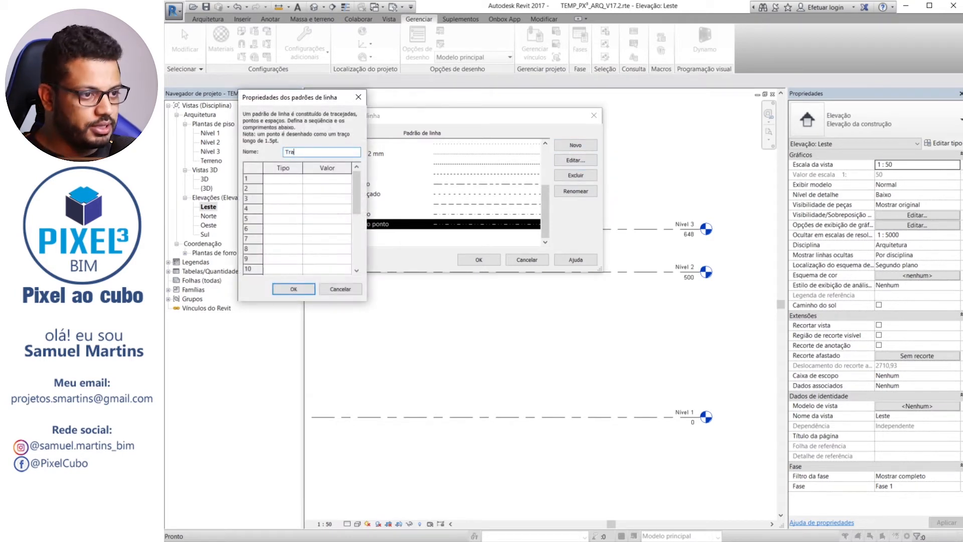
type("co t")
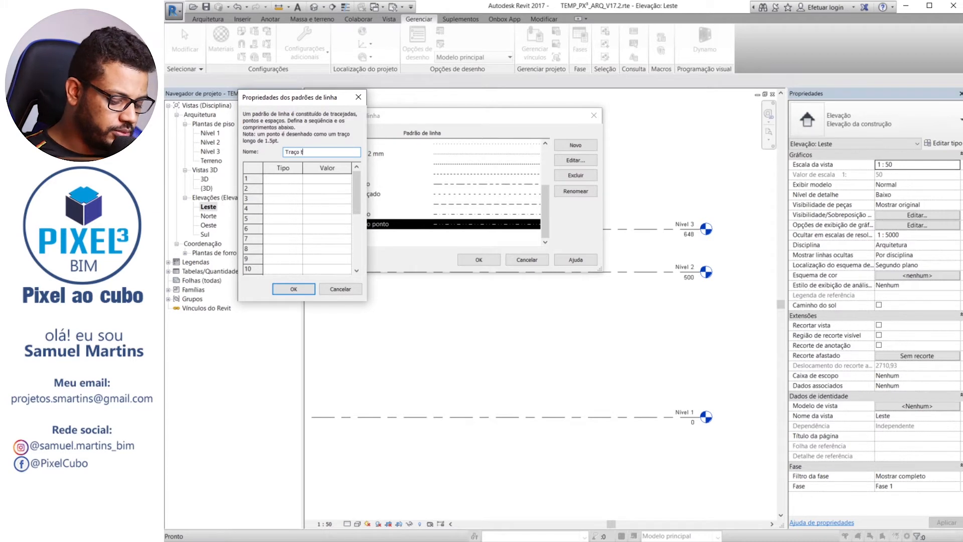
type("riplo")
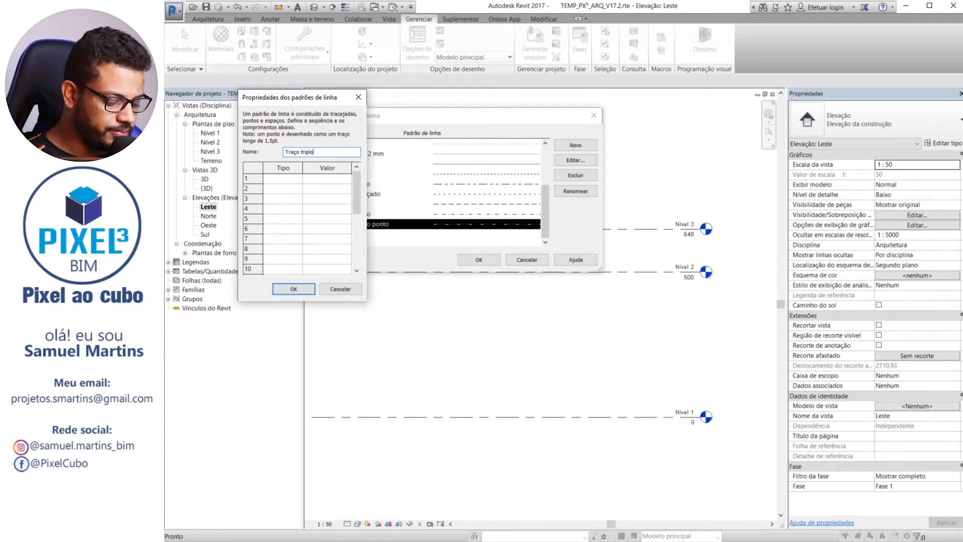
Define the first two segments of the Traço triplo pattern as Tracejada 7 mm and Espaço 2 mm
left_click(300, 179)
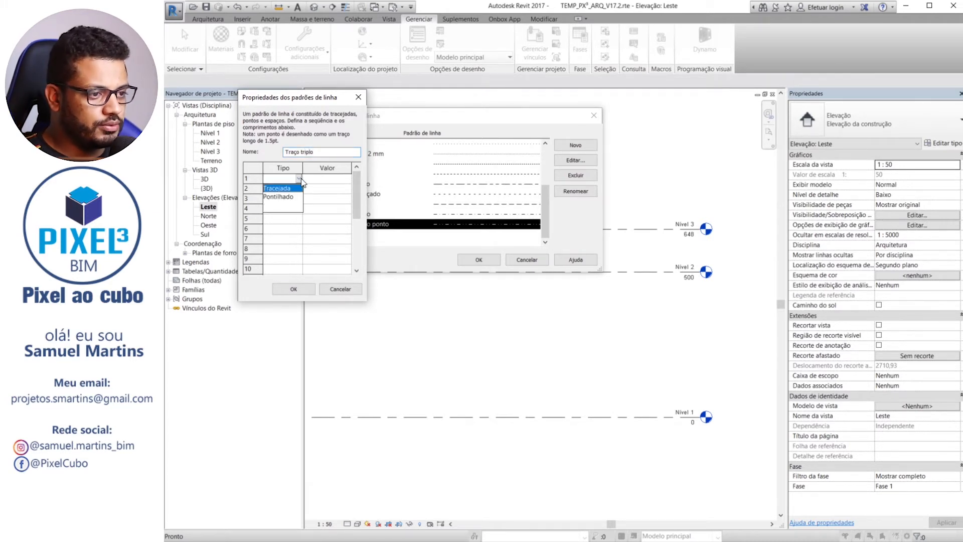
left_click(289, 188)
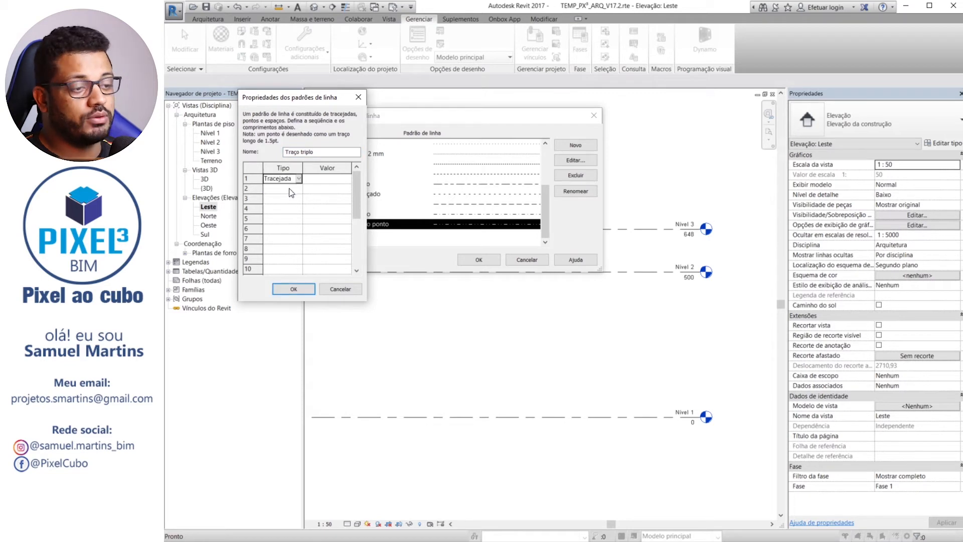
left_click(314, 179)
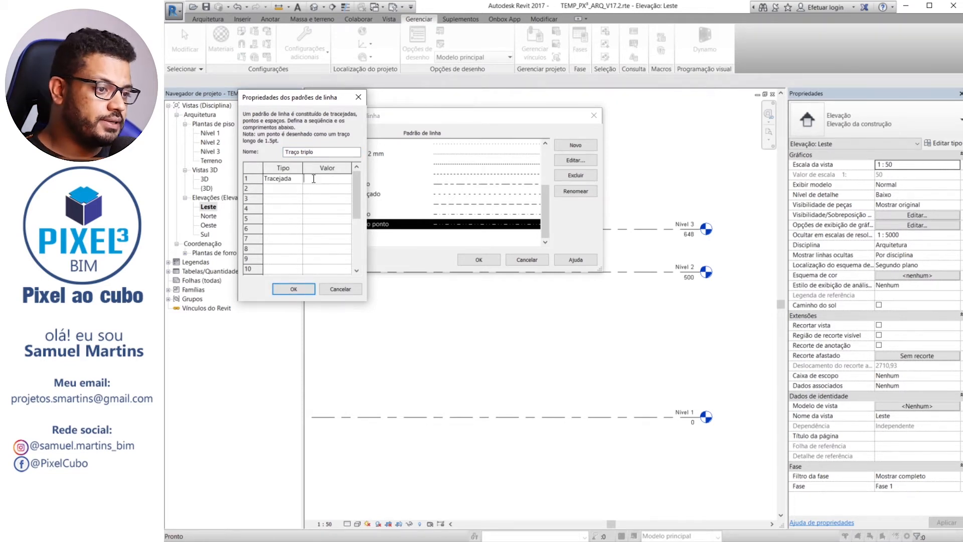
type("7")
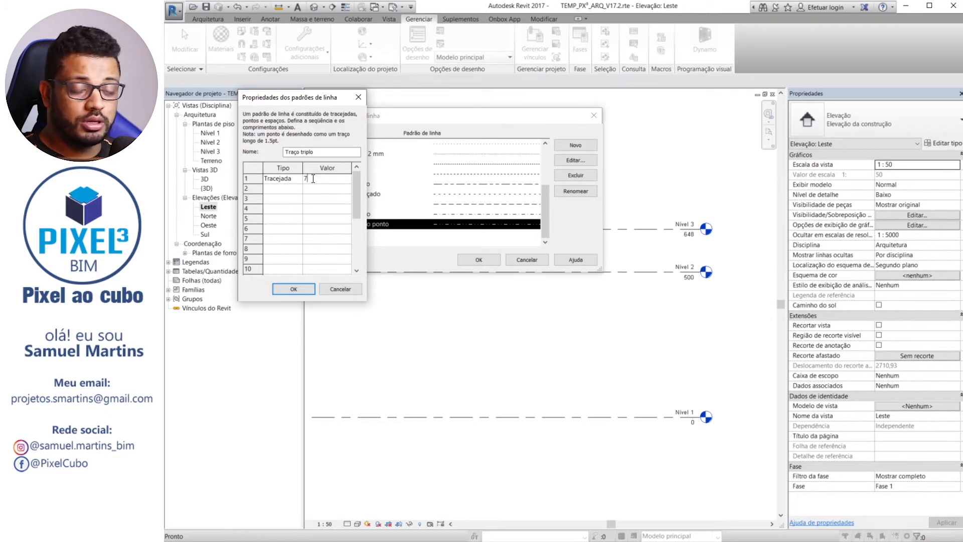
left_click(299, 189)
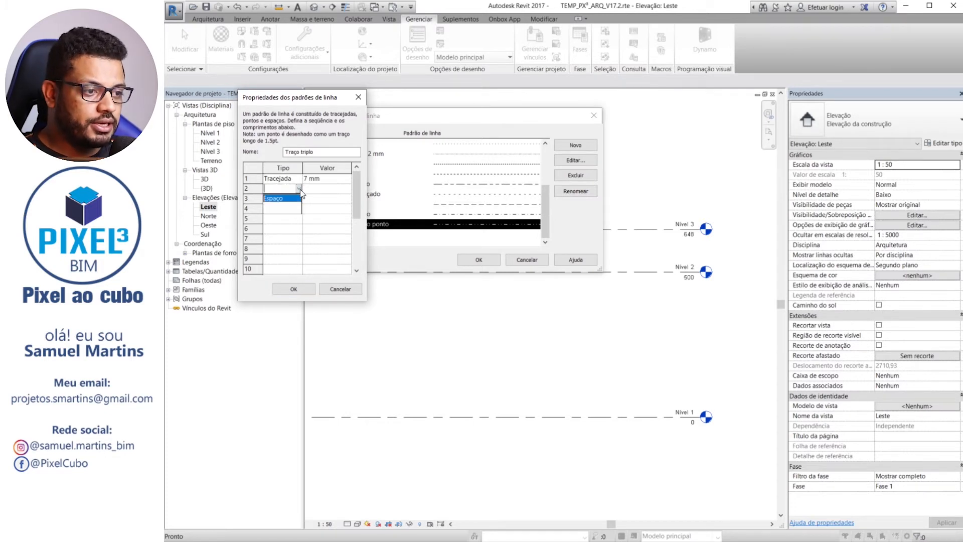
left_click(276, 199)
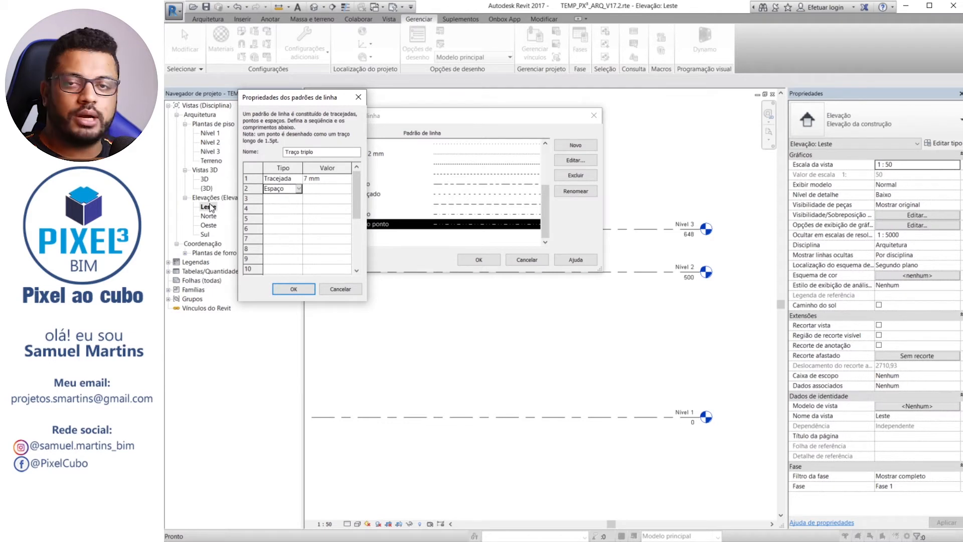
left_click(312, 192)
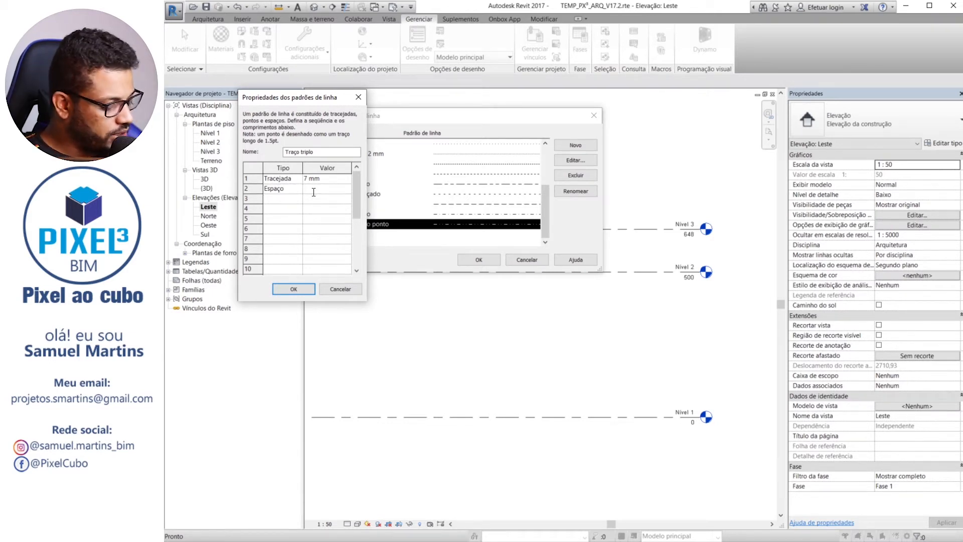
type("2")
Add a Tracejada of 3 mm and an Espaço of 2 mm as segments 3 and 4 of the pattern
left_click(294, 198)
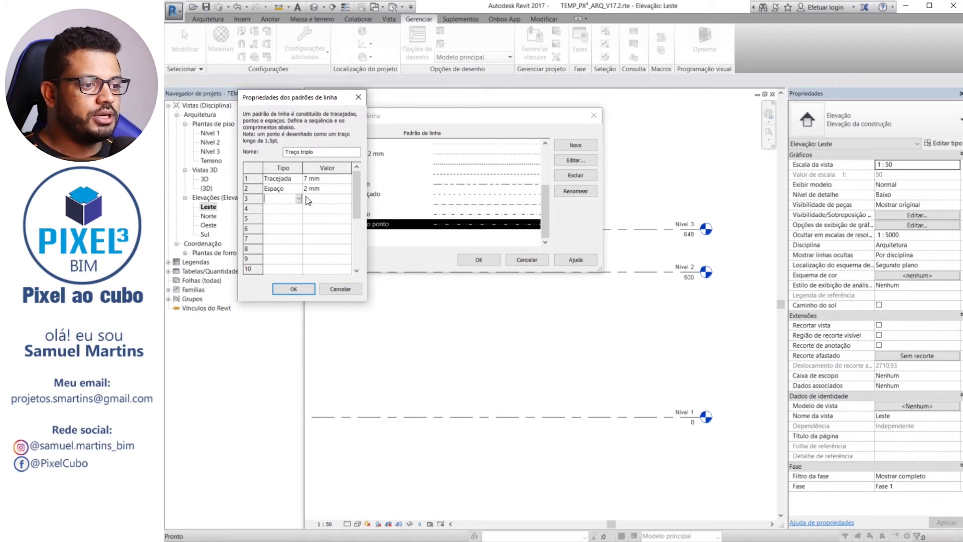
left_click(299, 199)
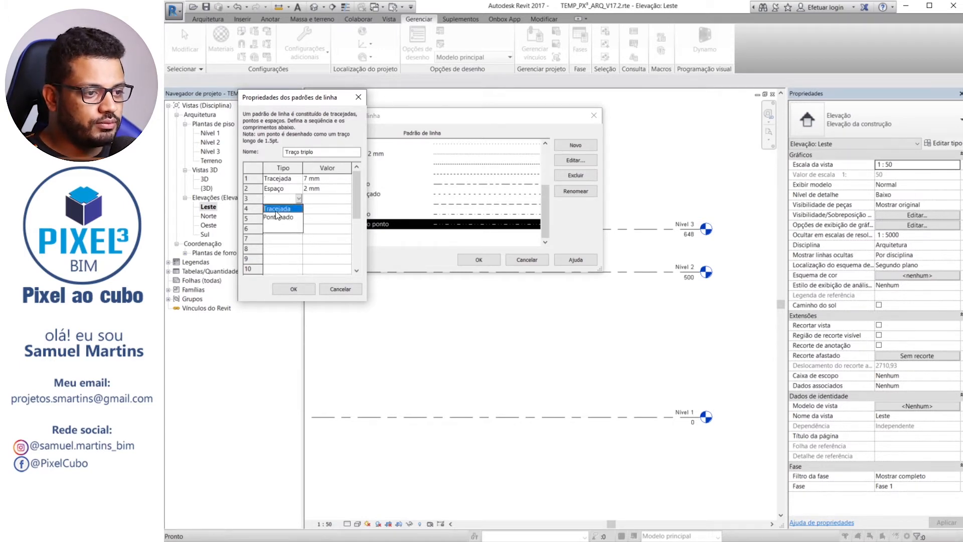
left_click(294, 209)
left_click(324, 198)
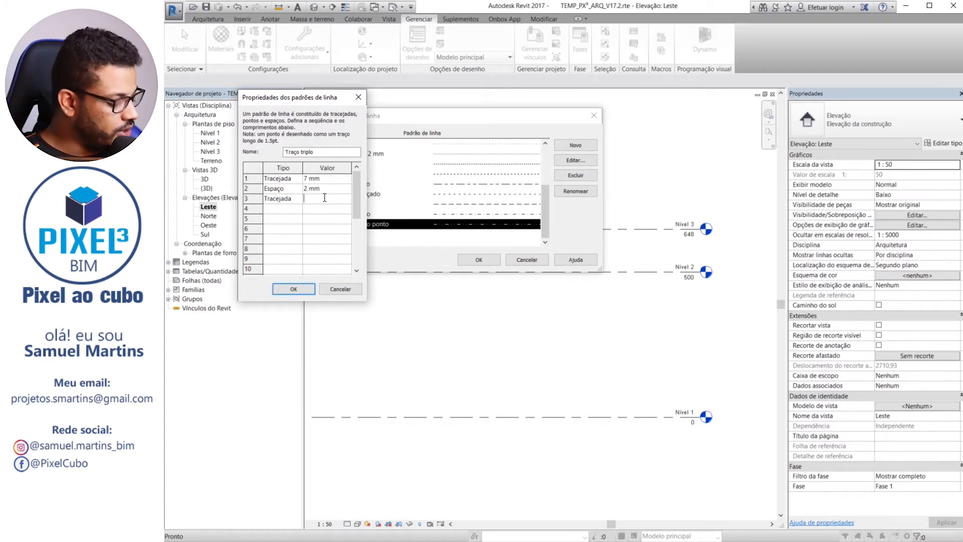
type("3")
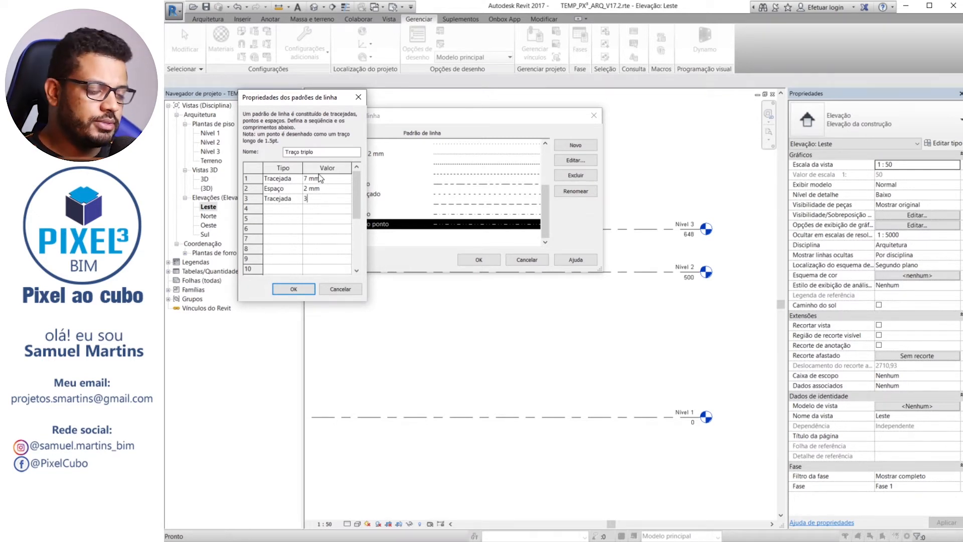
left_click(299, 208)
left_click(286, 218)
left_click(316, 212)
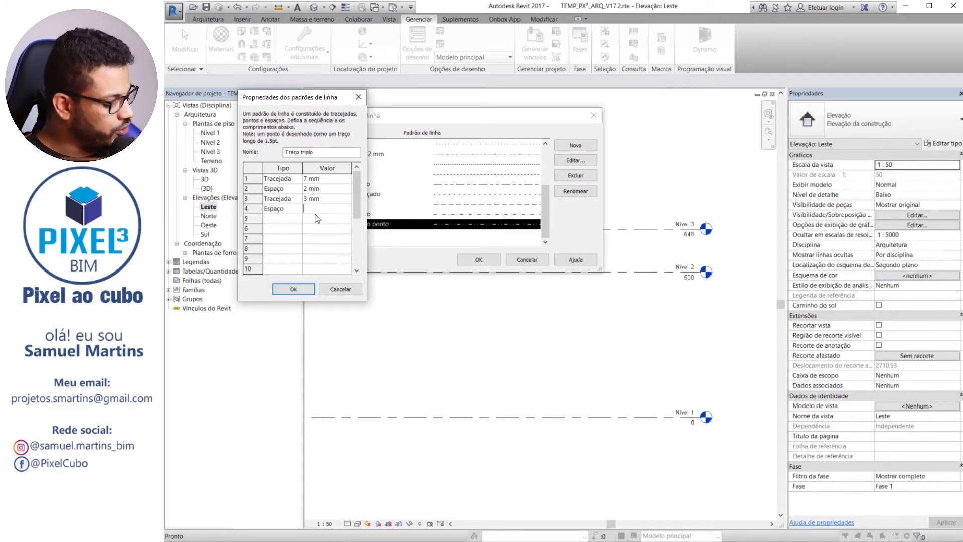
type("2")
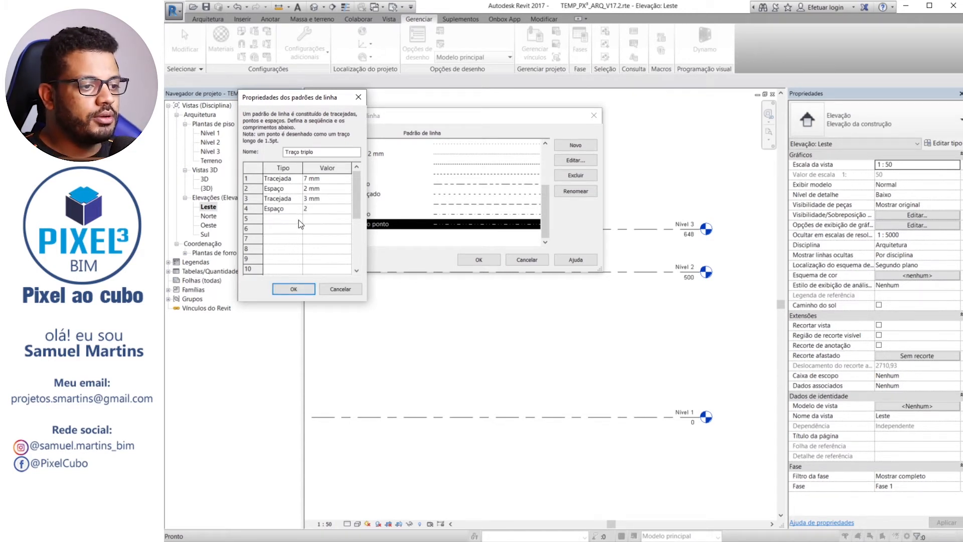
Set segments 5 and 6 of the pattern to Tracejada 3 mm and Espaço 2 mm
left_click(298, 219)
left_click(282, 229)
left_click(311, 218)
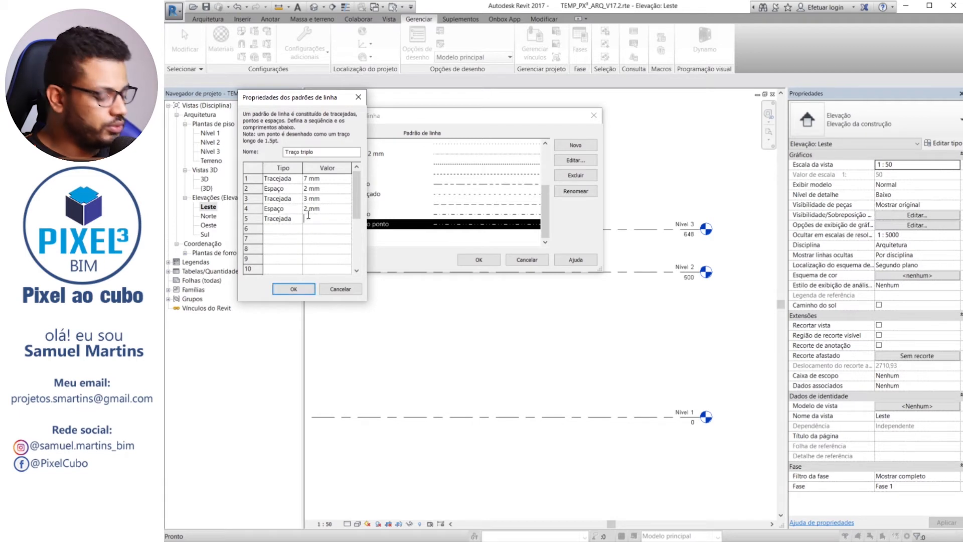
type("3")
left_click(299, 230)
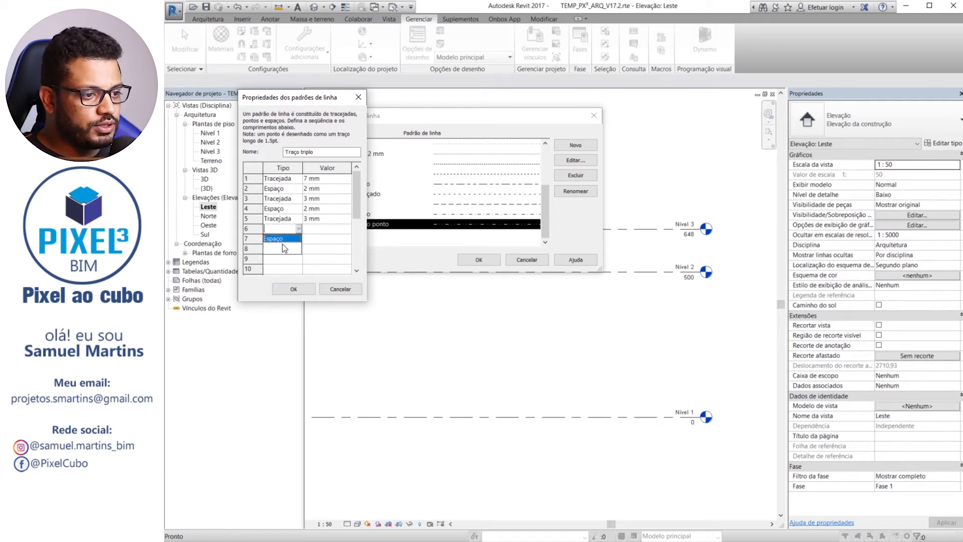
left_click(282, 239)
left_click(313, 231)
type("2")
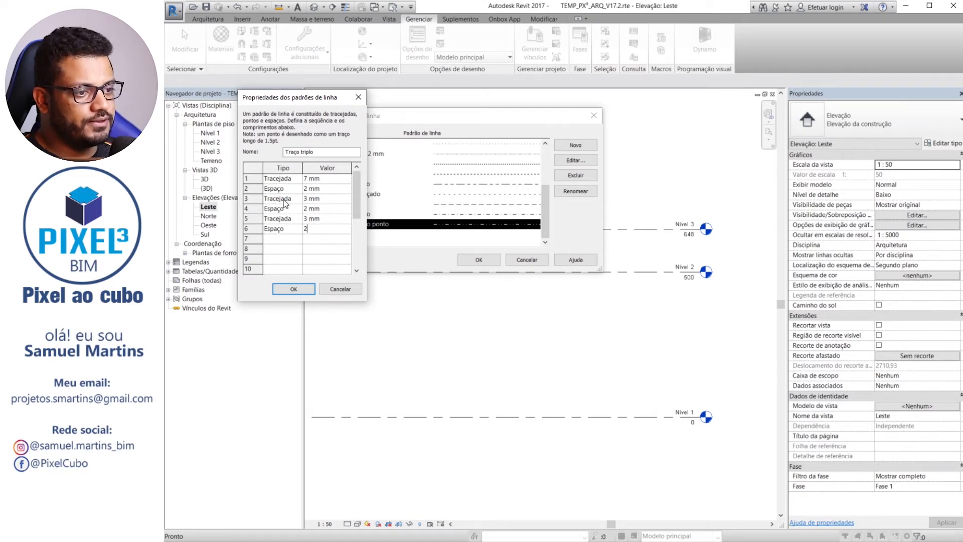
Complete the pattern with segment 7 as Tracejada 3 mm and segment 8 as Espaço 2 mm
left_click(299, 239)
left_click(280, 250)
left_click(315, 238)
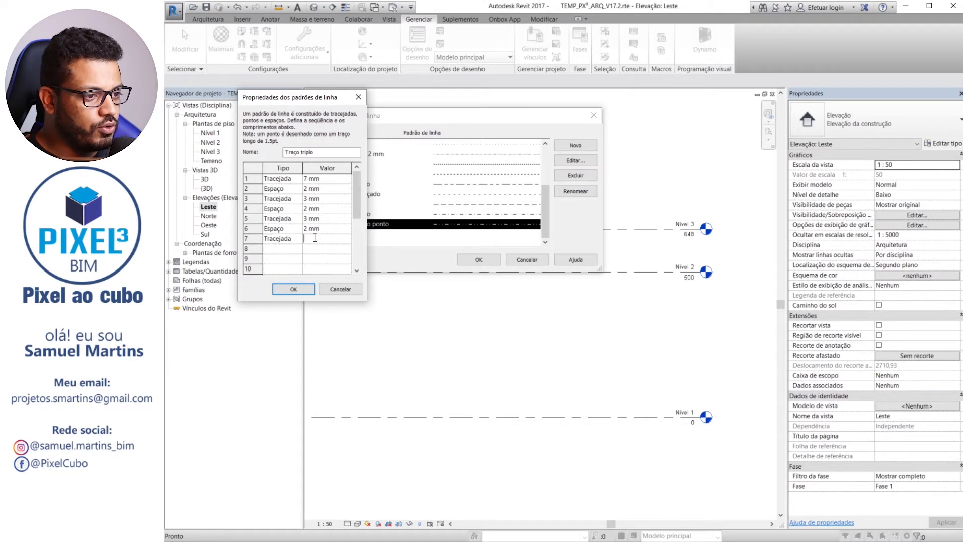
type("3")
left_click(299, 248)
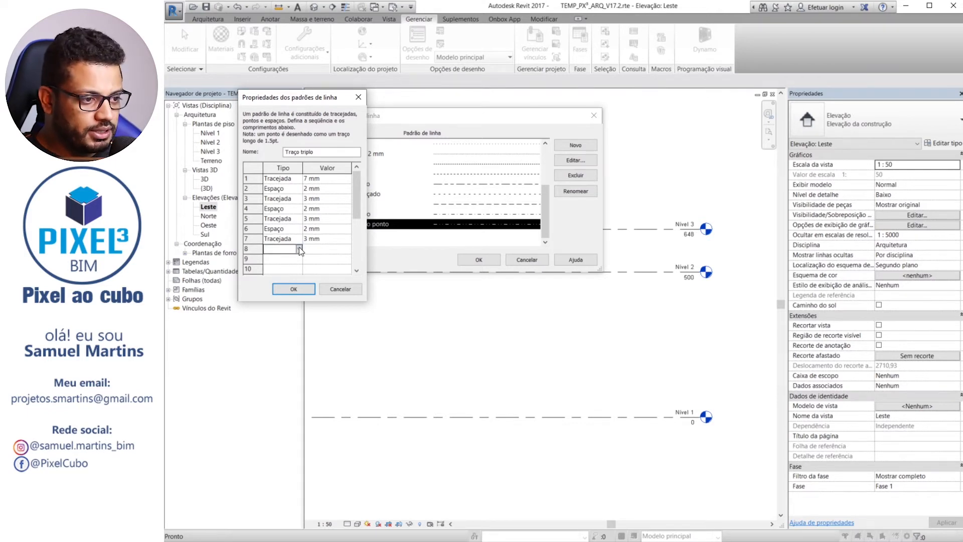
left_click(299, 248)
left_click(275, 260)
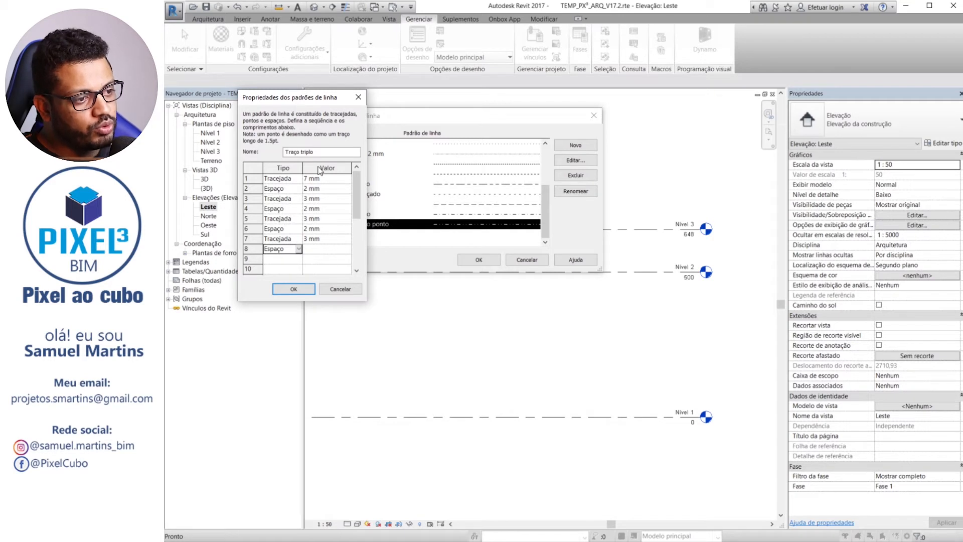
left_click(313, 248)
type("2")
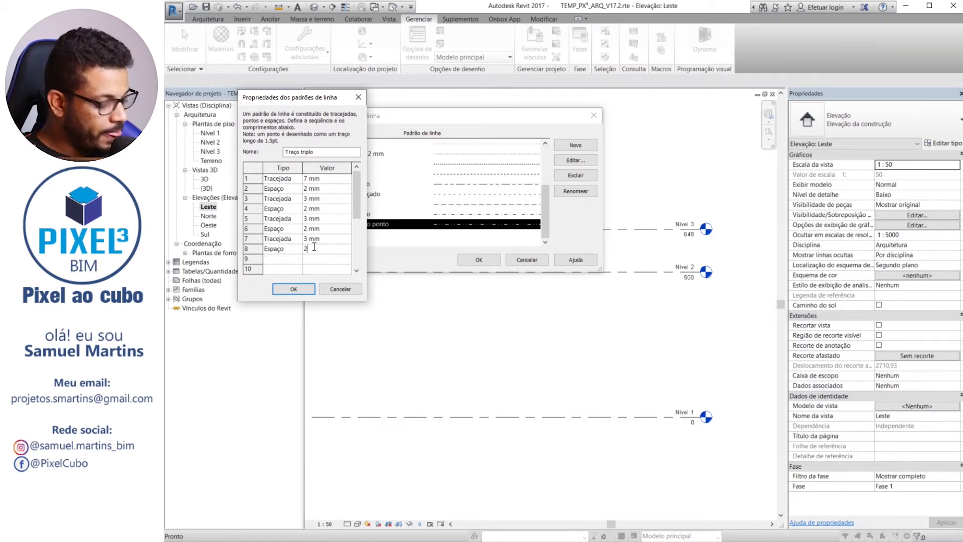
Change the new pattern's name to Traço triplo 2, accept its definition and commit the line pattern changes
left_click(290, 291)
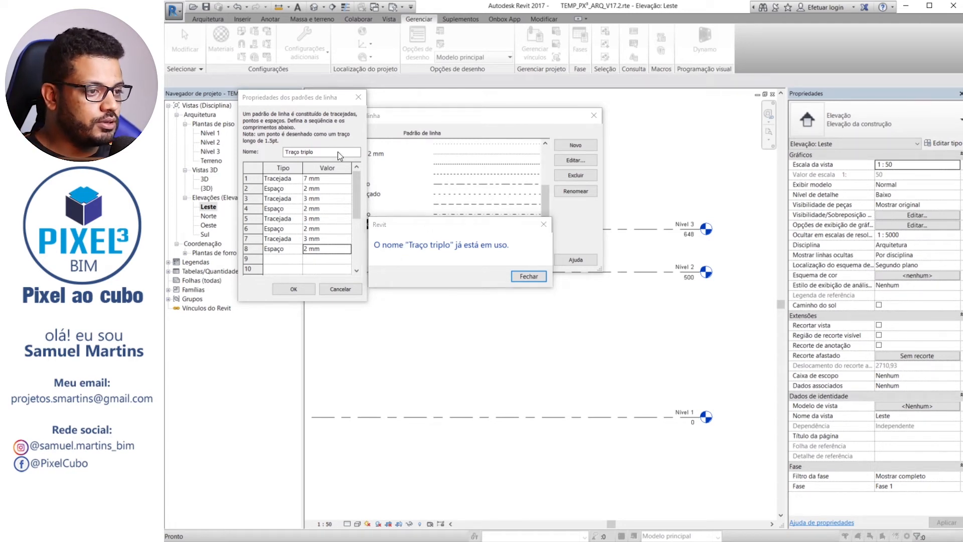
left_click(529, 276)
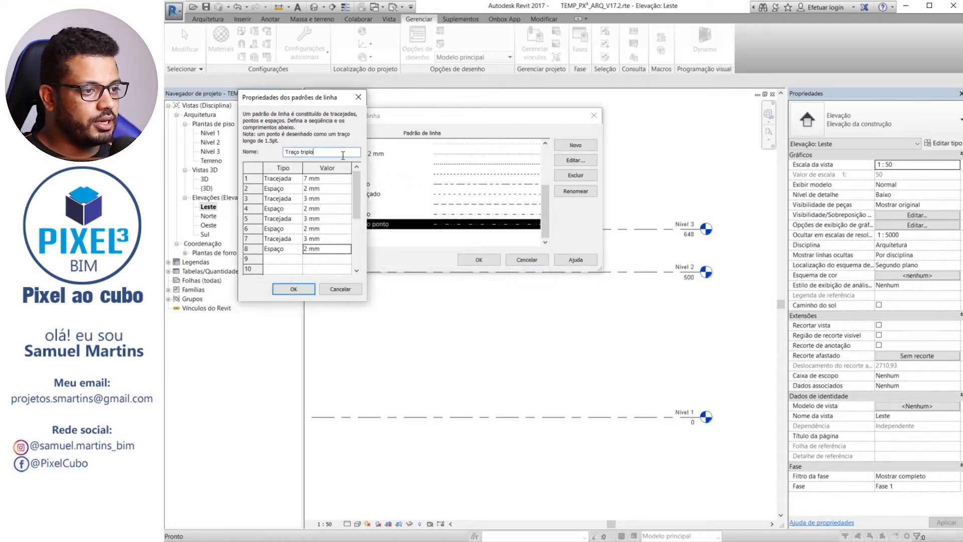
left_click(335, 151)
type("2")
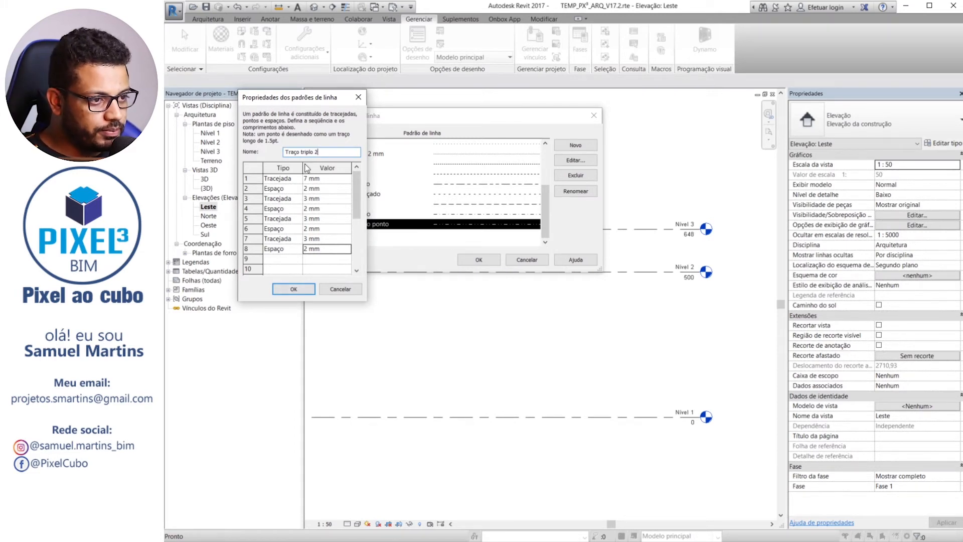
left_click(298, 288)
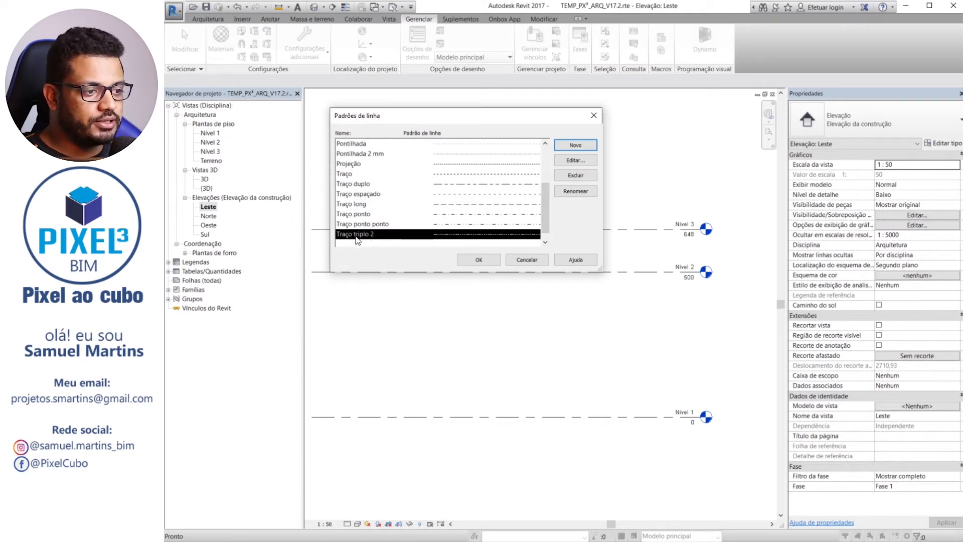
left_click(465, 257)
Reopen the project's line patterns and save the project
left_click(307, 47)
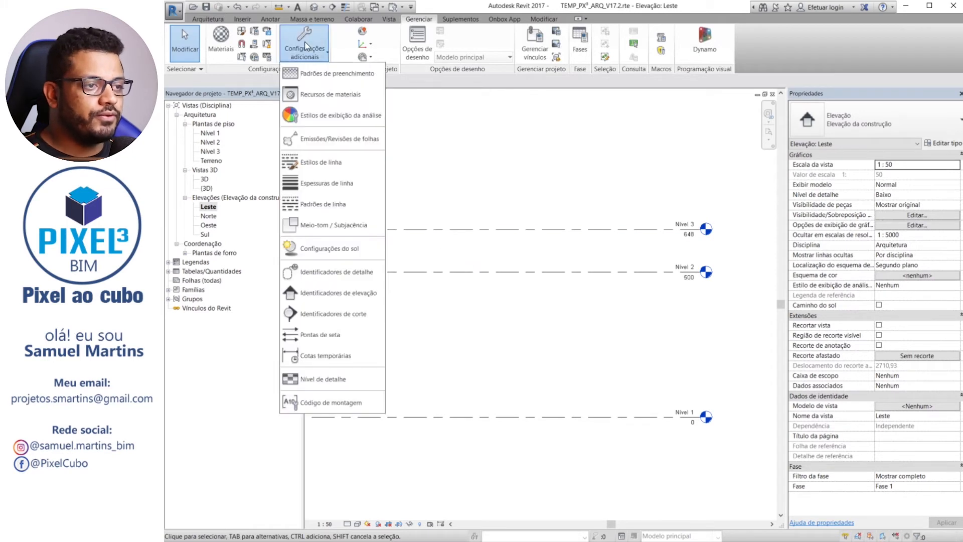
left_click(301, 204)
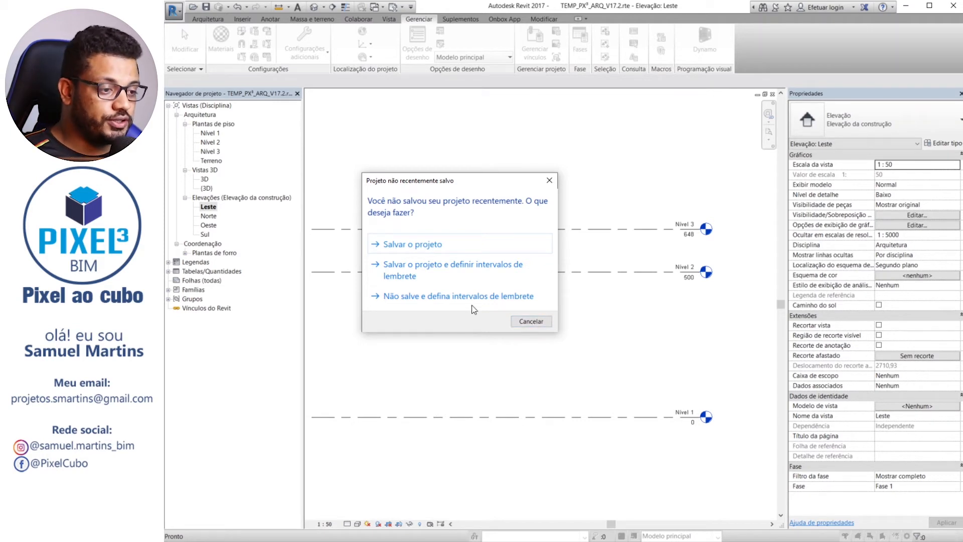
left_click(414, 248)
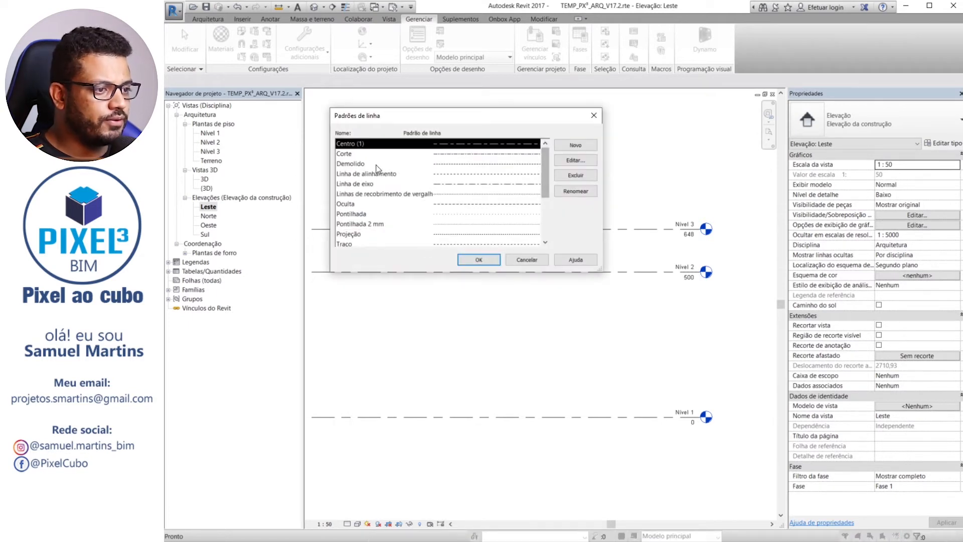
Rename the Traço triplo 2 line pattern as Traço triplo
left_click(343, 154)
left_click_drag(547, 173, 551, 216)
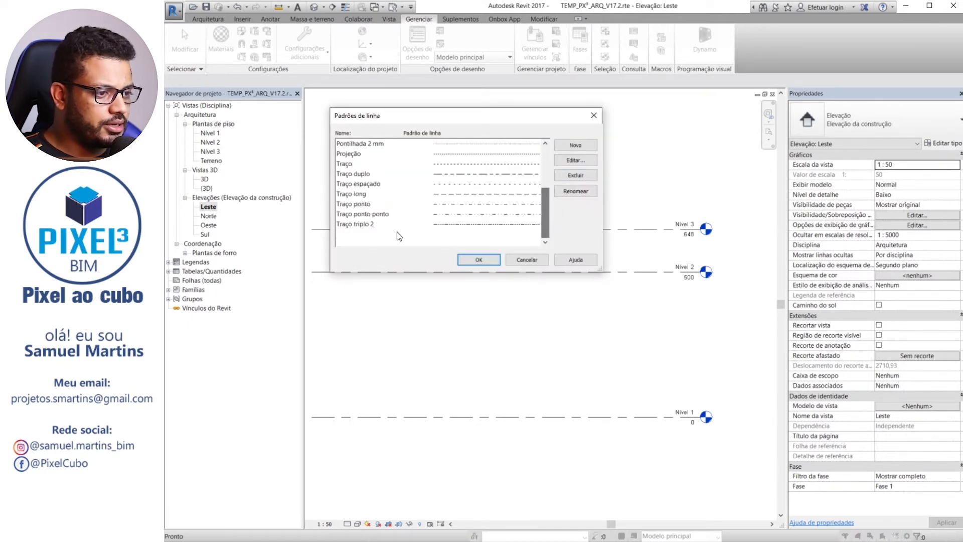
left_click(361, 224)
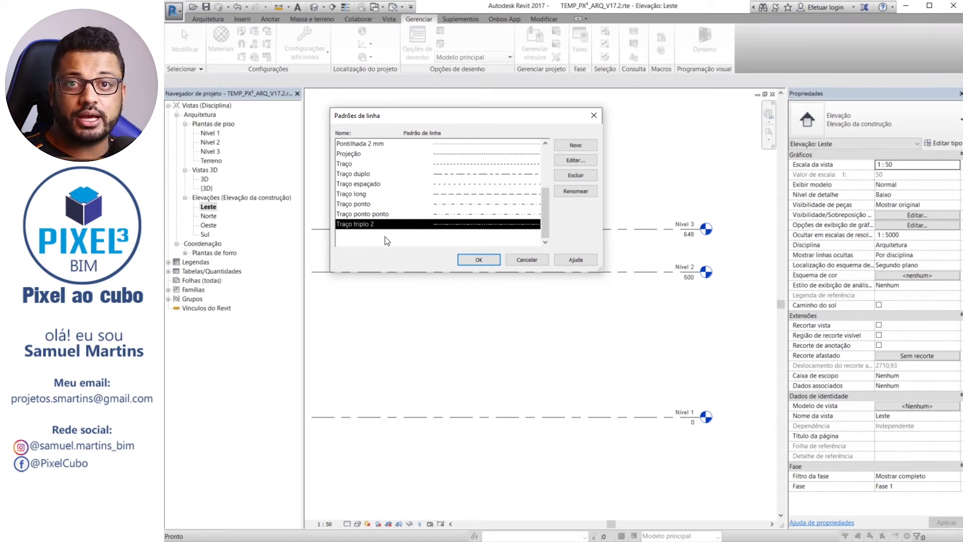
left_click(579, 161)
key("Escape")
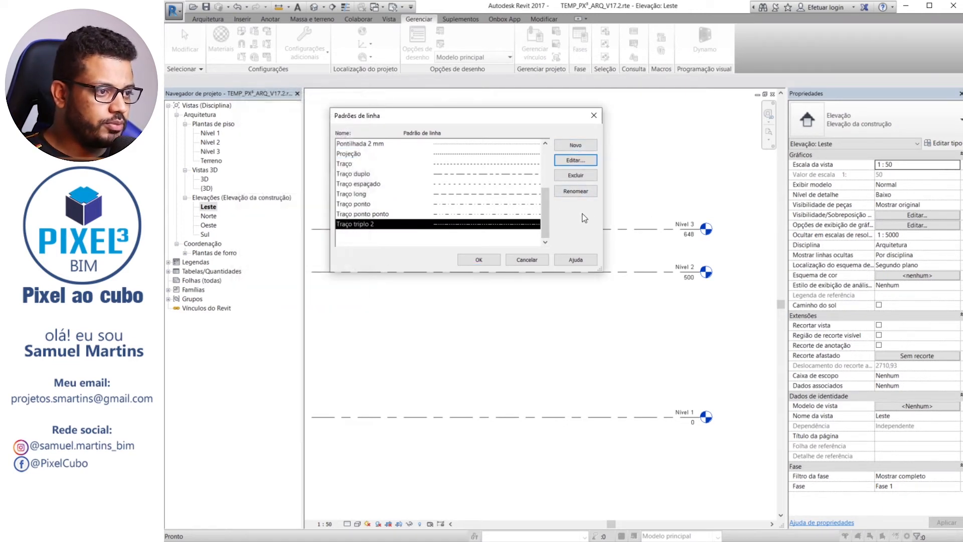
left_click(576, 191)
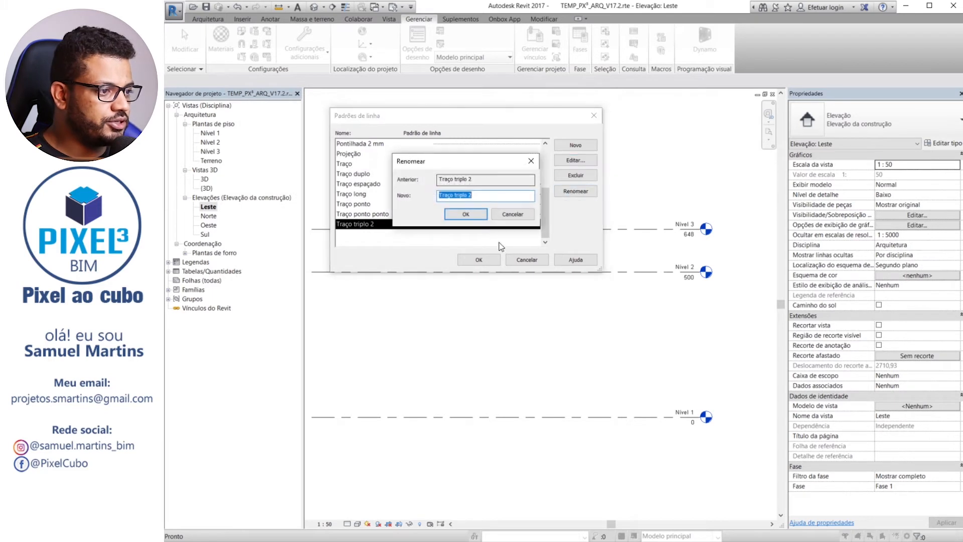
left_click(499, 197)
key("Return")
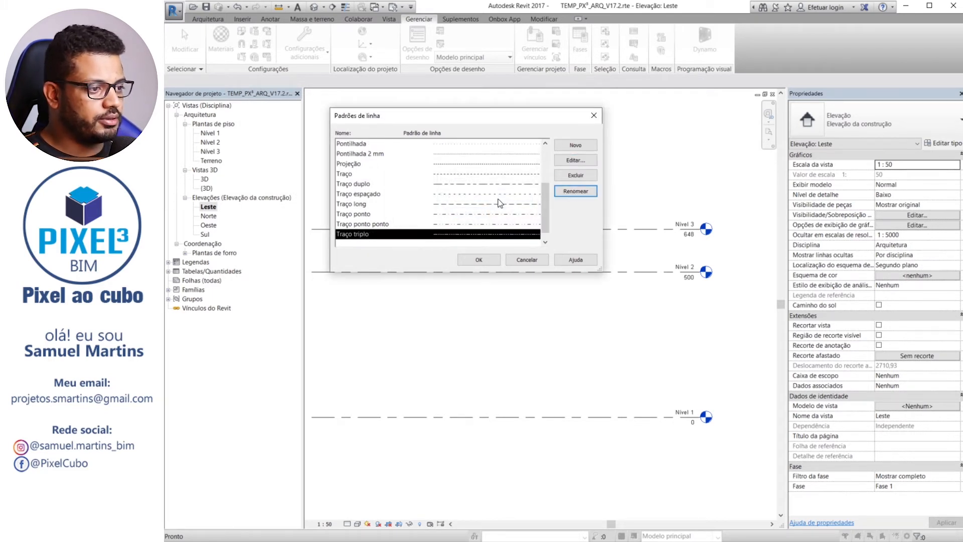
Delete the Traço ponto ponto line pattern, confirm its removal and select the Traço ponto pattern
left_click(384, 225)
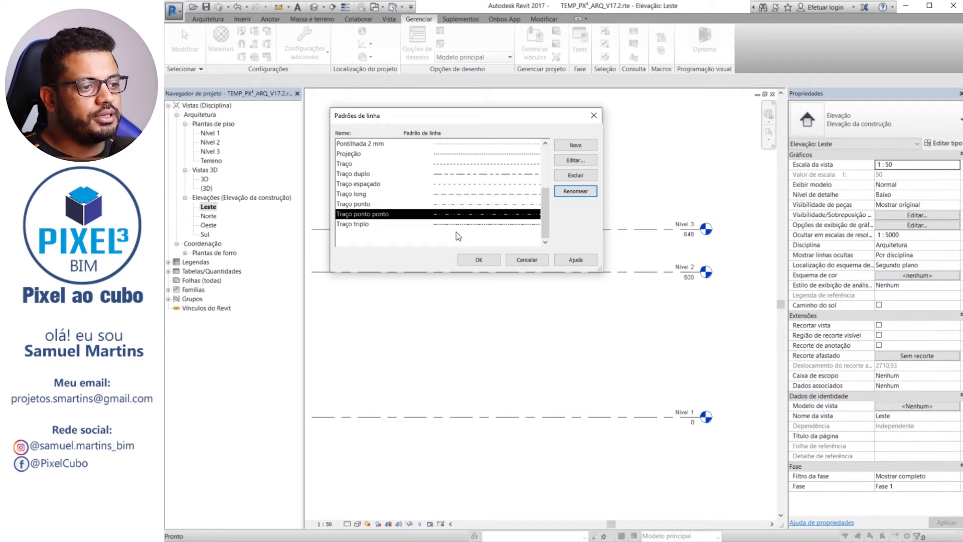
left_click(577, 176)
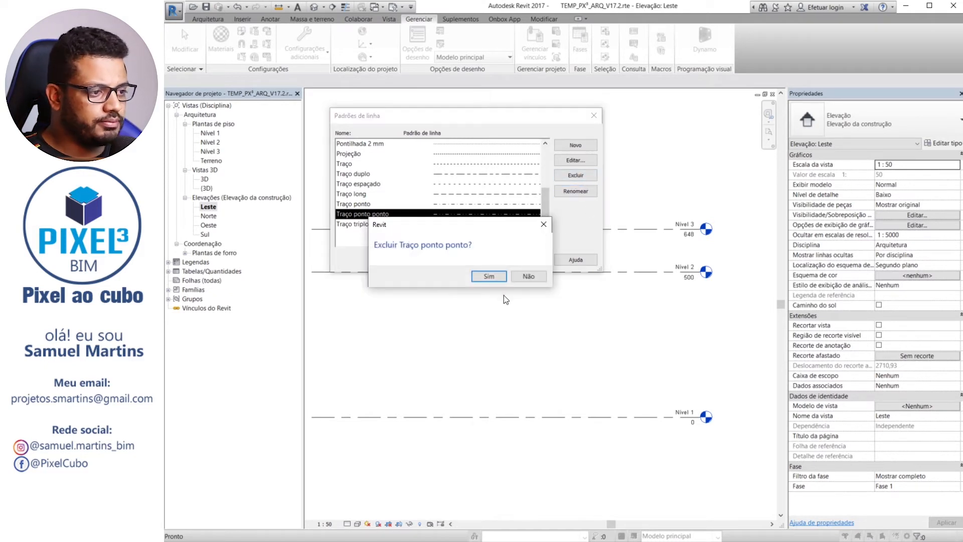
left_click(489, 276)
left_click(407, 216)
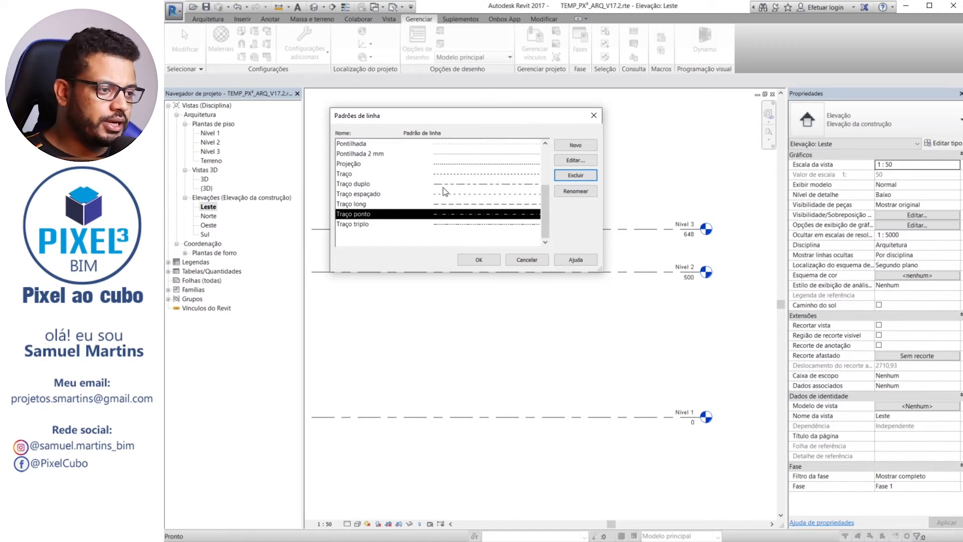
Delete the Pontilhada 2 mm line pattern and confirm its removal
scroll(380, 213, "up", 3)
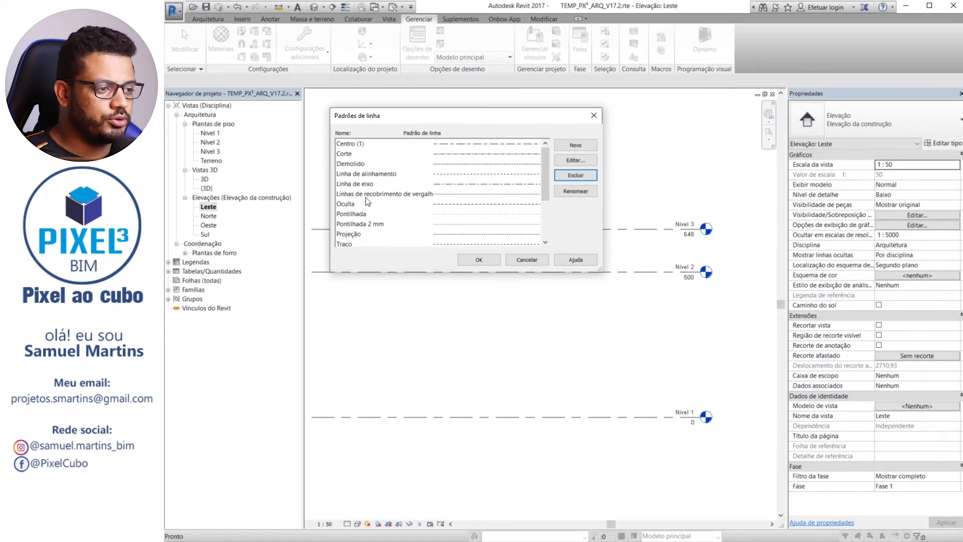
left_click(381, 224)
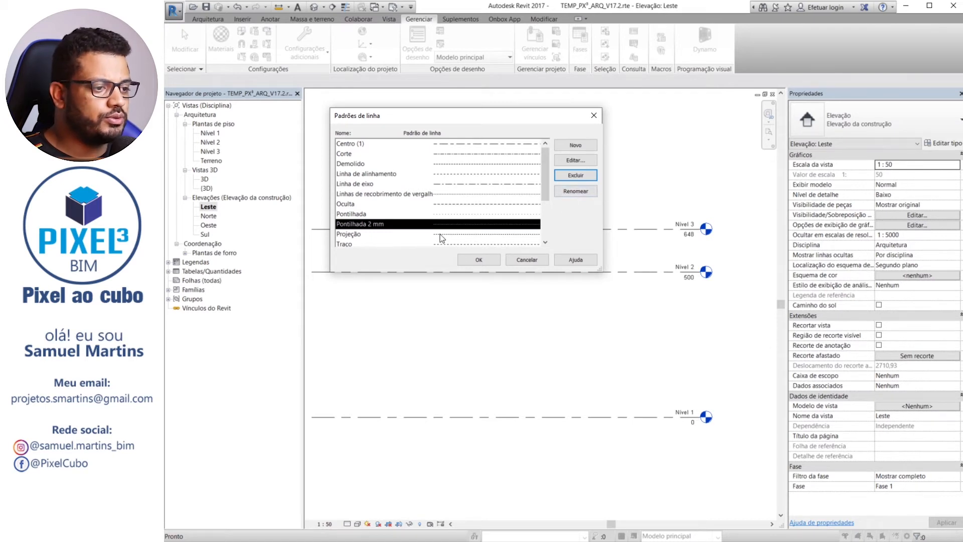
left_click(575, 176)
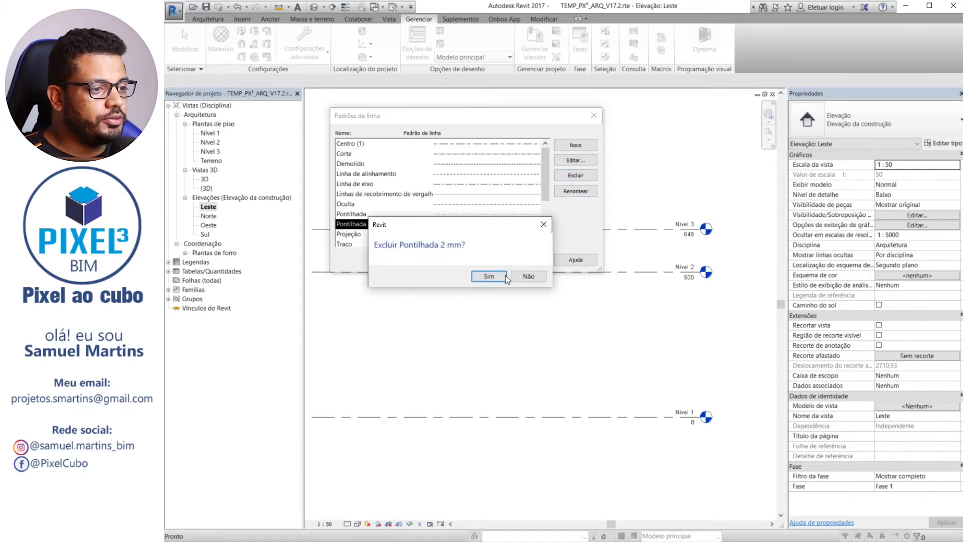
left_click(492, 275)
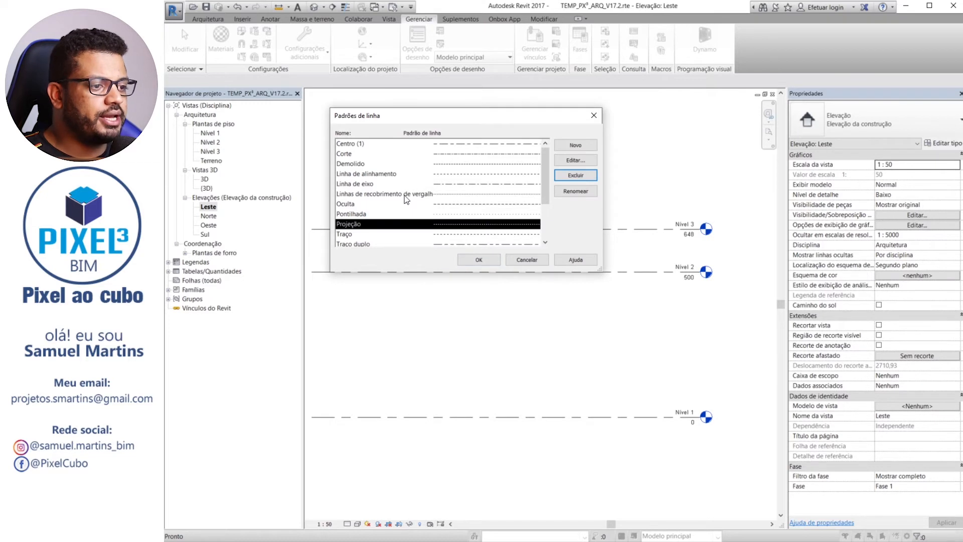
Delete the Linhas de recobrimento de vergalhão line pattern and confirm its removal
left_click(406, 195)
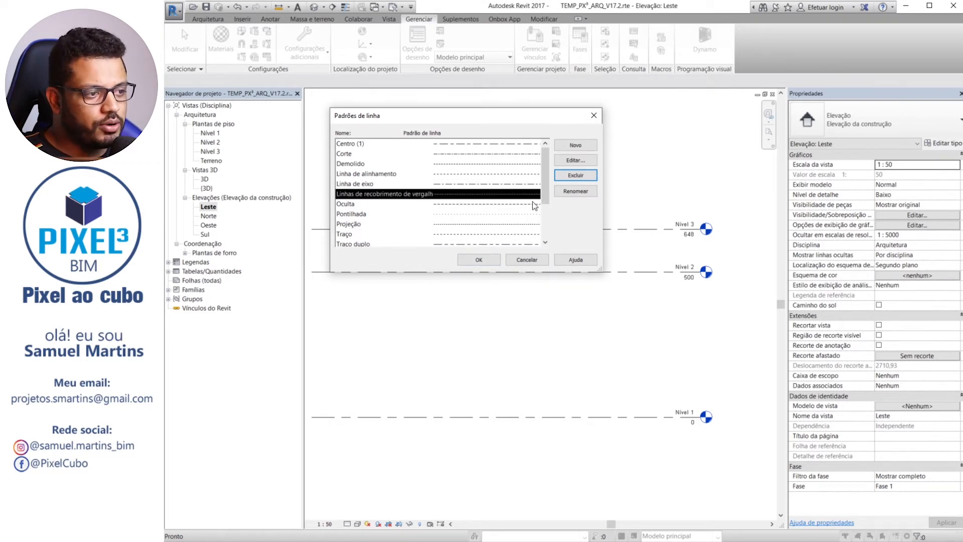
left_click(580, 176)
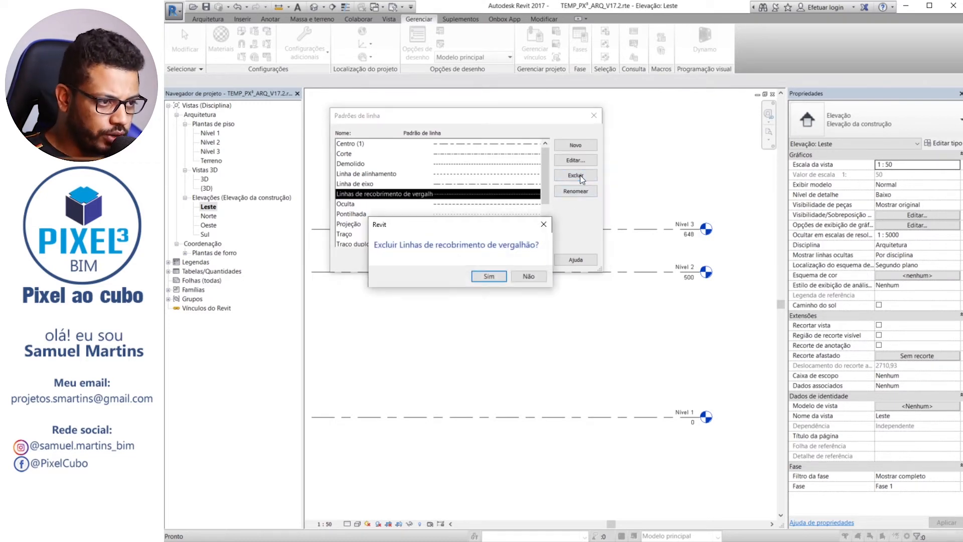
left_click(494, 276)
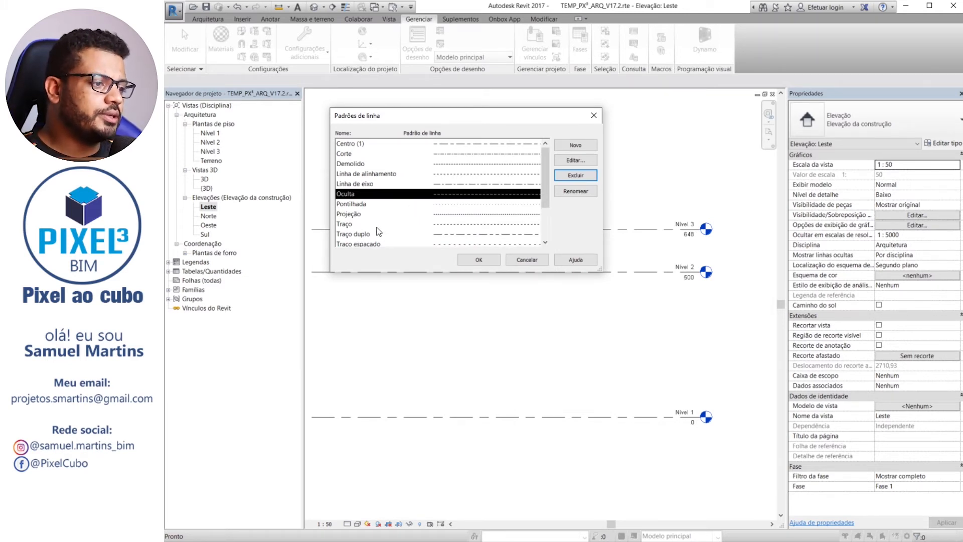
Compare the remaining patterns with the Padrões de linha table in the FDE manual PDF and commit the line pattern changes in Revit
scroll(369, 230, "down", 1)
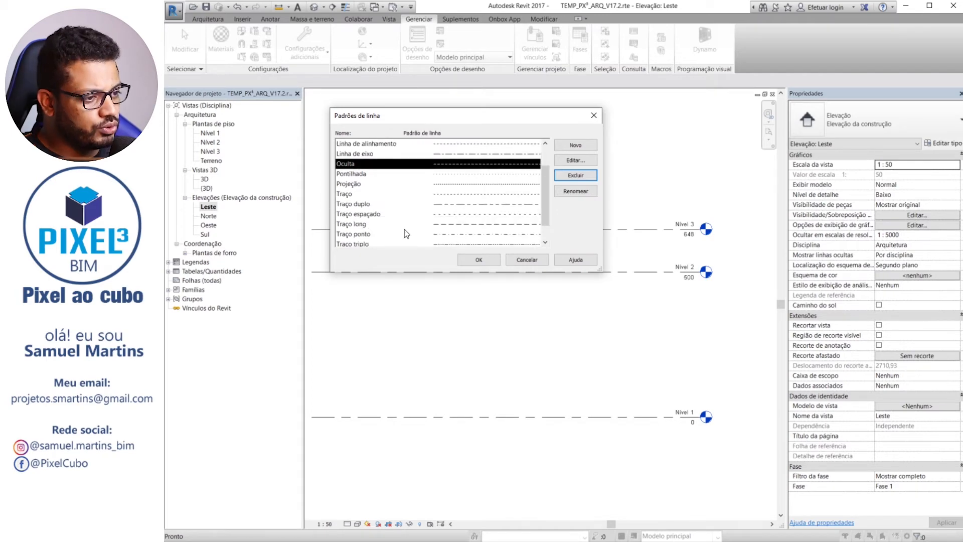
scroll(393, 204, "up", 1)
key("alt+Tab")
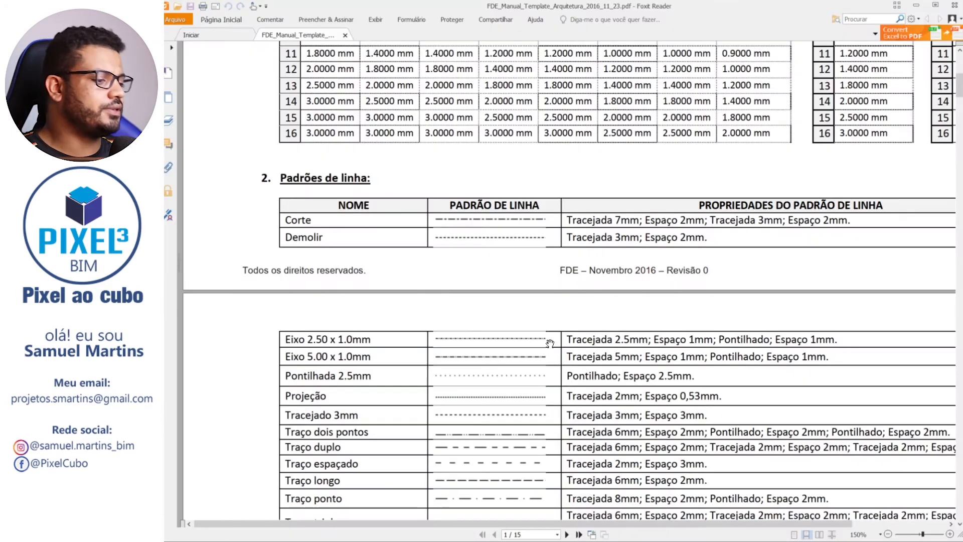
left_click_drag(678, 255, 516, 170)
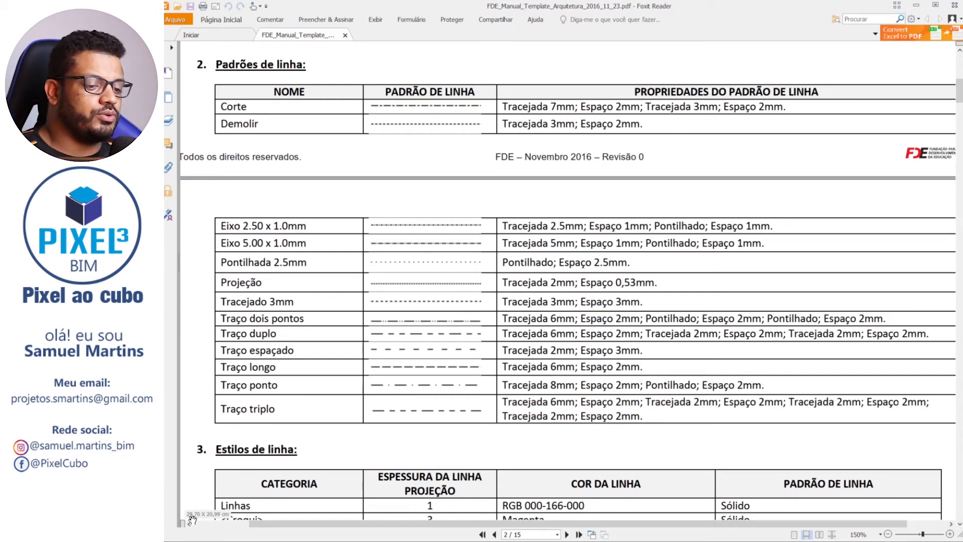
key("alt+Tab")
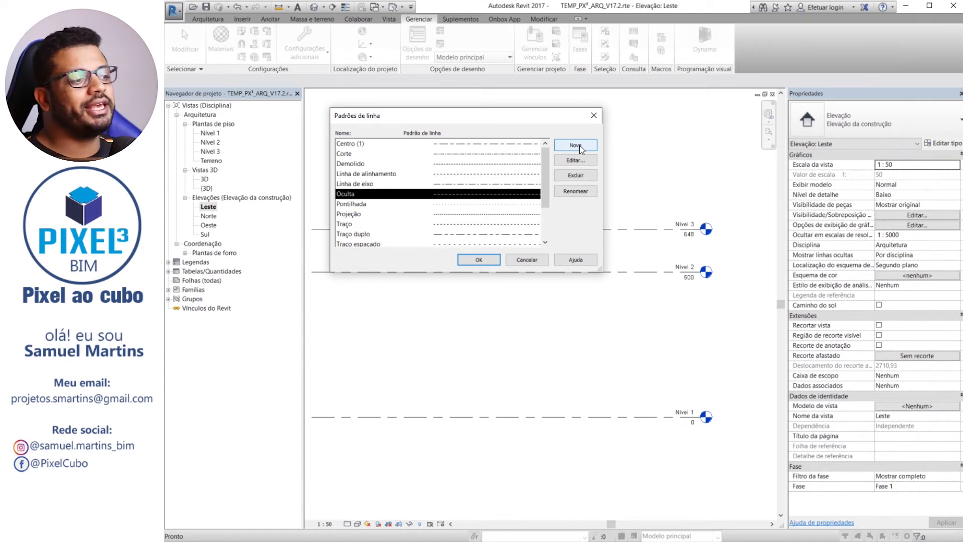
left_click(492, 262)
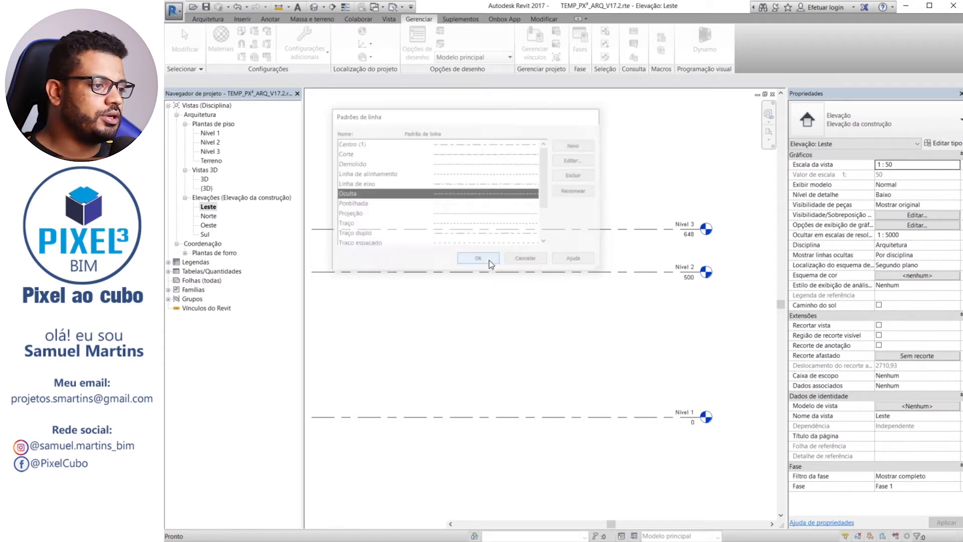
Open the project's line styles, expand the Linhas category and set the <Demolido> projection line weight to 2
left_click(308, 50)
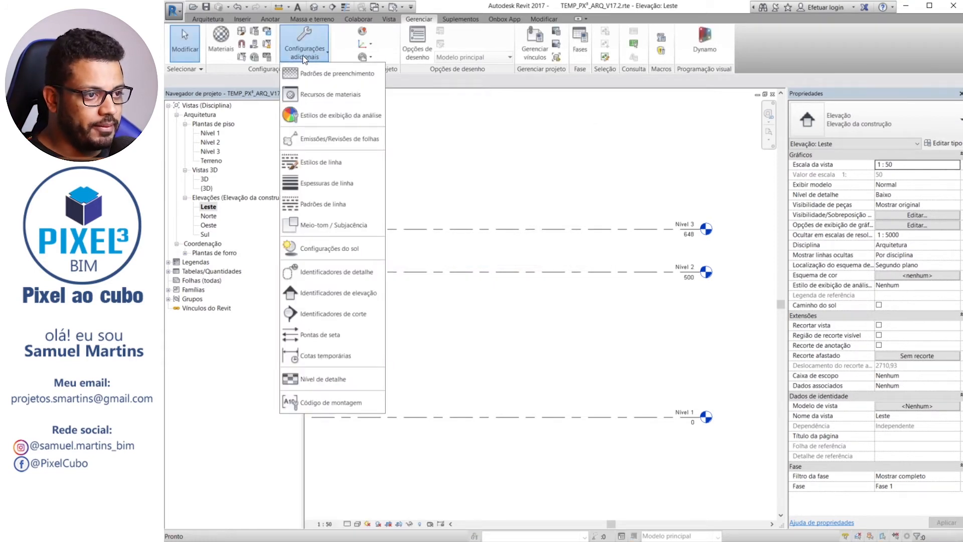
left_click(311, 167)
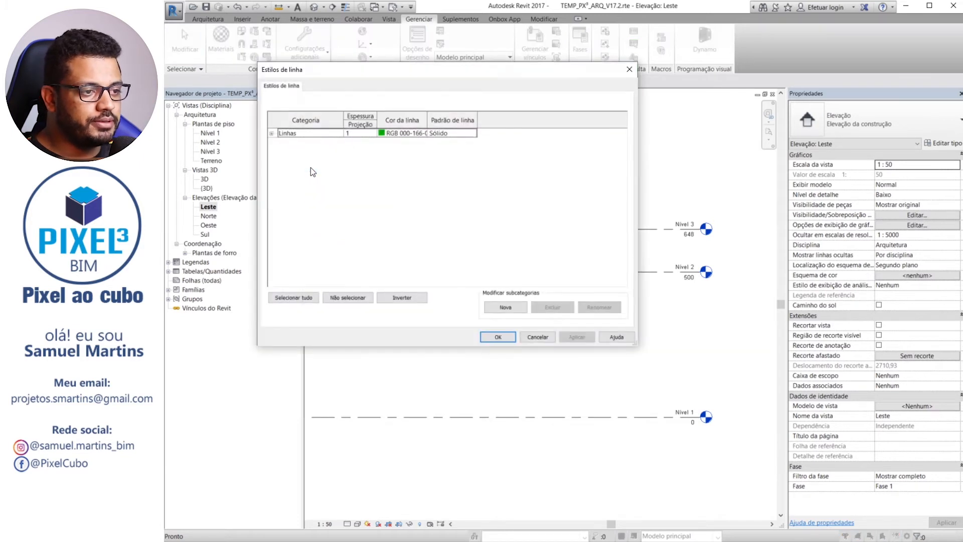
left_click(272, 134)
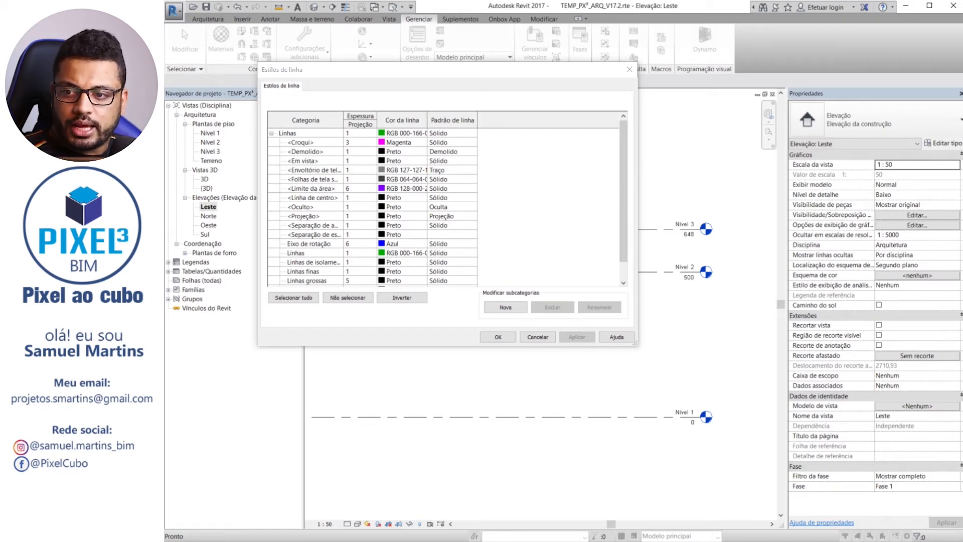
left_click(469, 152)
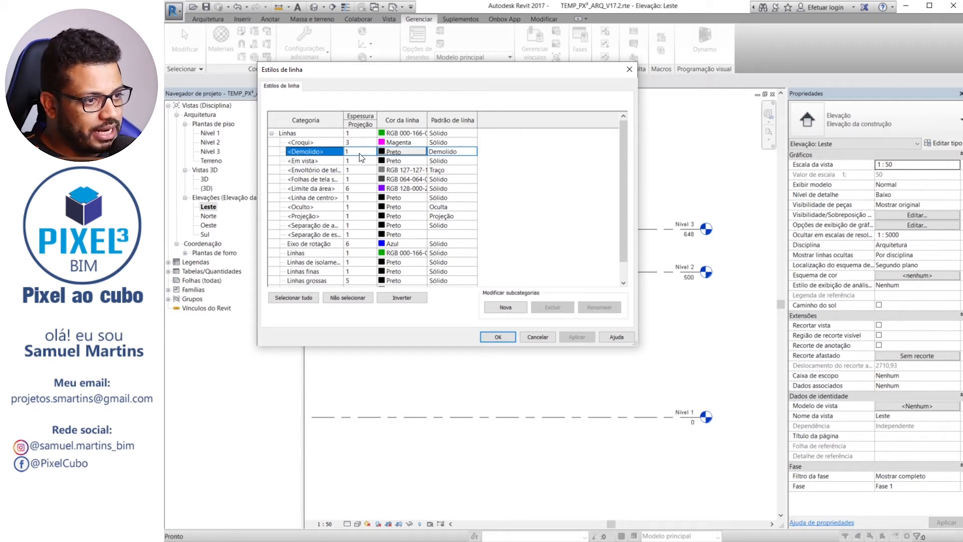
left_click(359, 134)
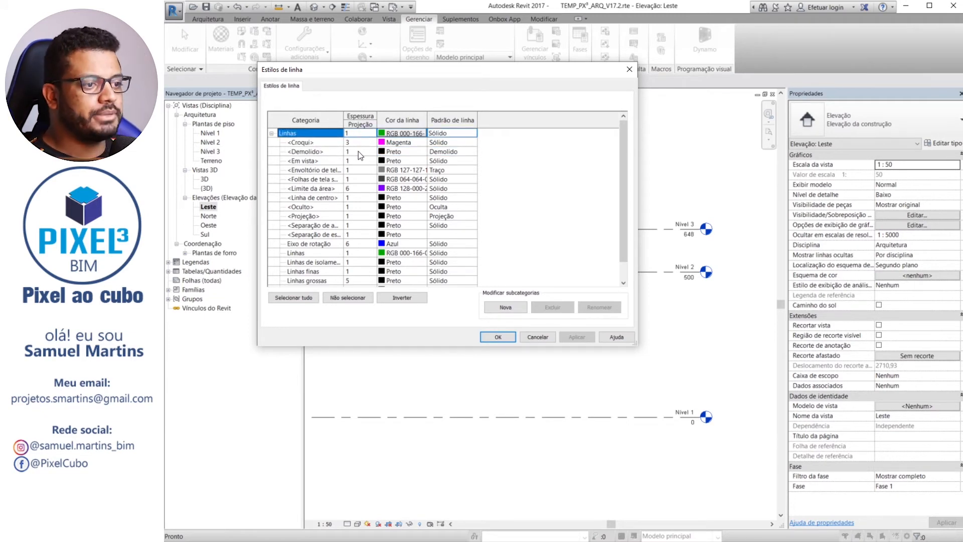
left_click(358, 152)
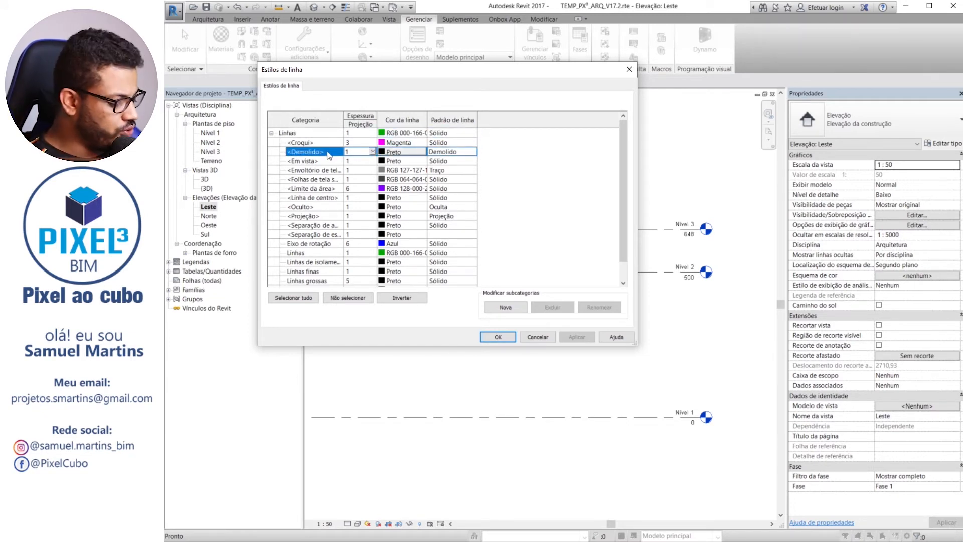
left_click(362, 152)
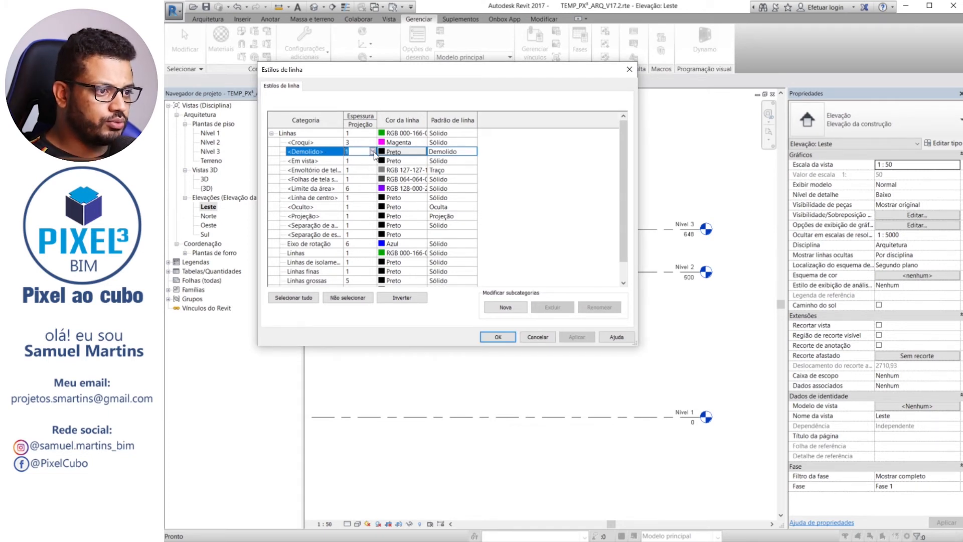
left_click(357, 163)
left_click(354, 162)
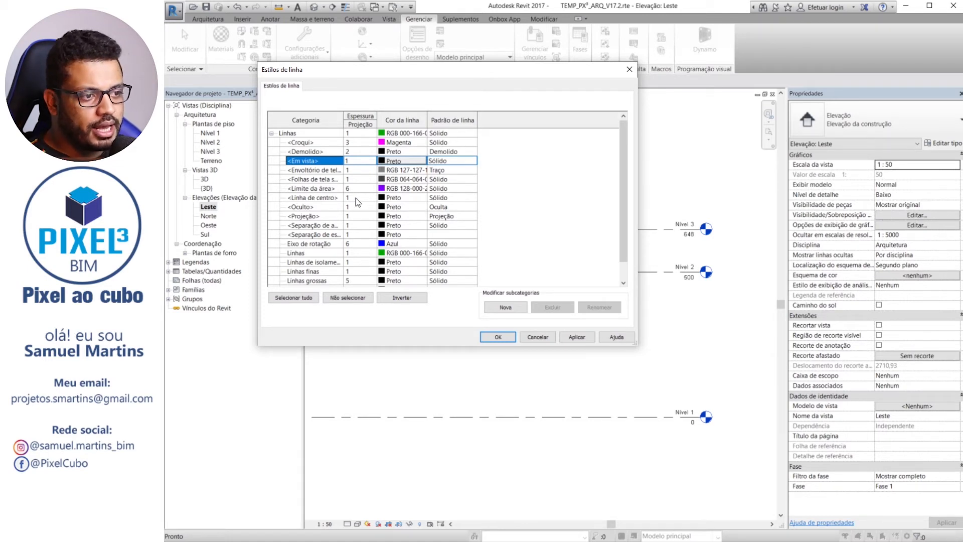
Set the projection line weight of both <Separação de...> line styles to 7
scroll(358, 202, "down", 1)
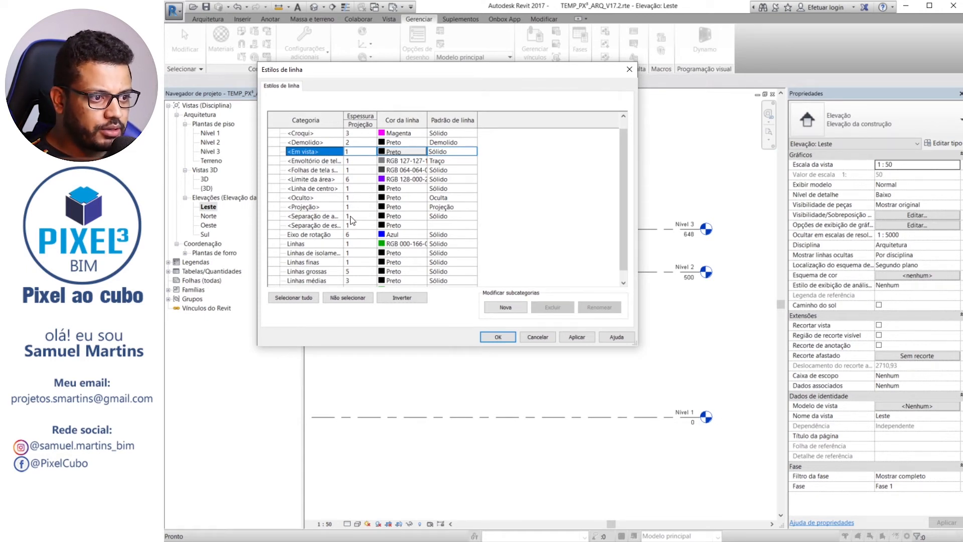
left_click(354, 216)
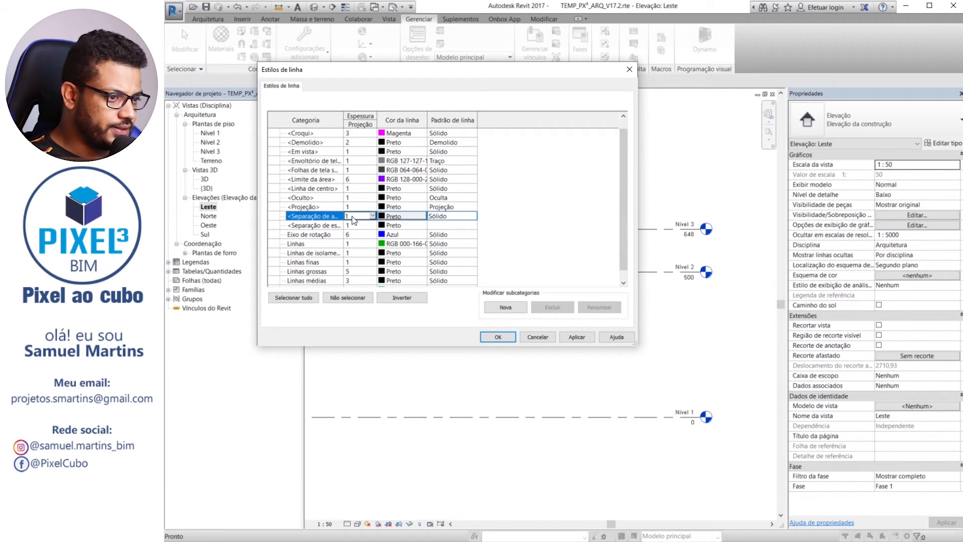
type("7")
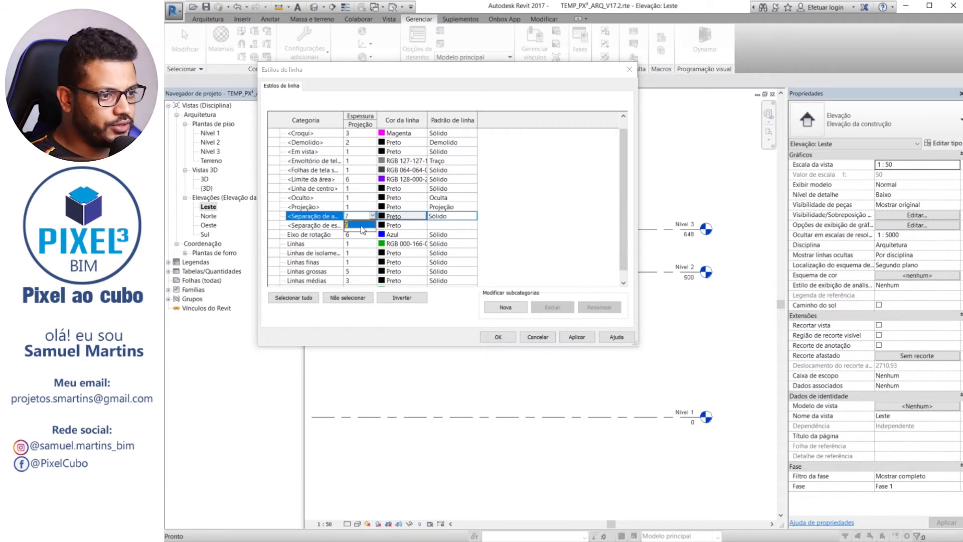
left_click(354, 227)
left_click(359, 225)
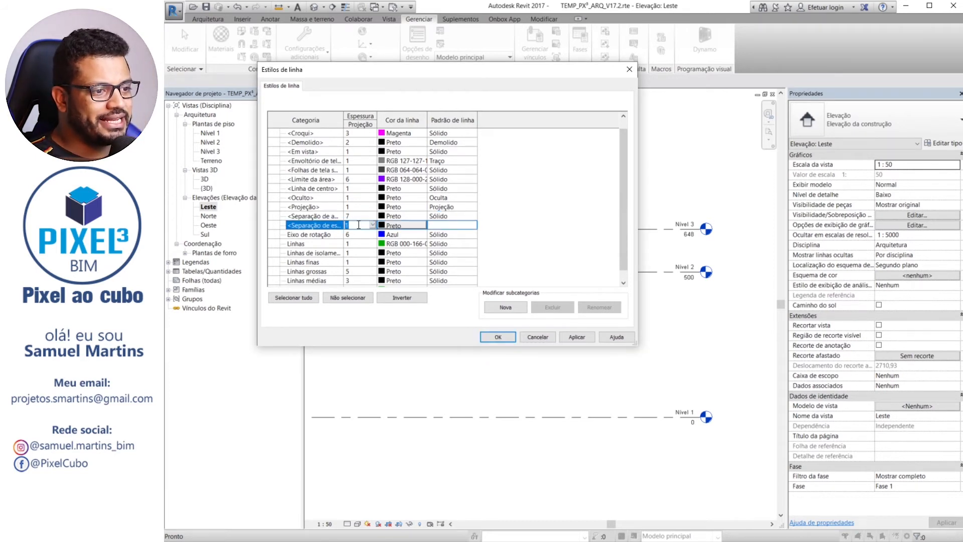
type("7")
left_click(354, 216)
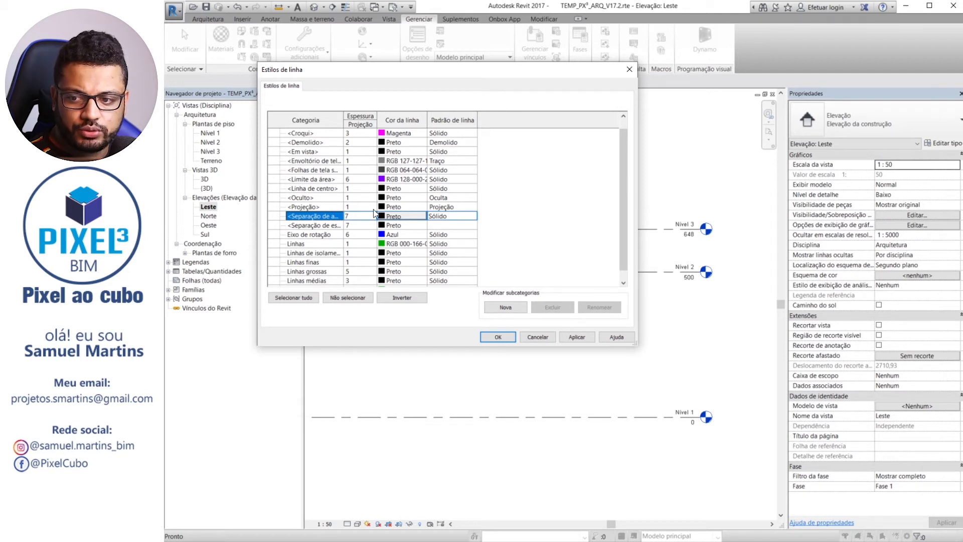
Create a new line style named Eixo as a subcategory of Linhas
scroll(464, 221, "down", 1)
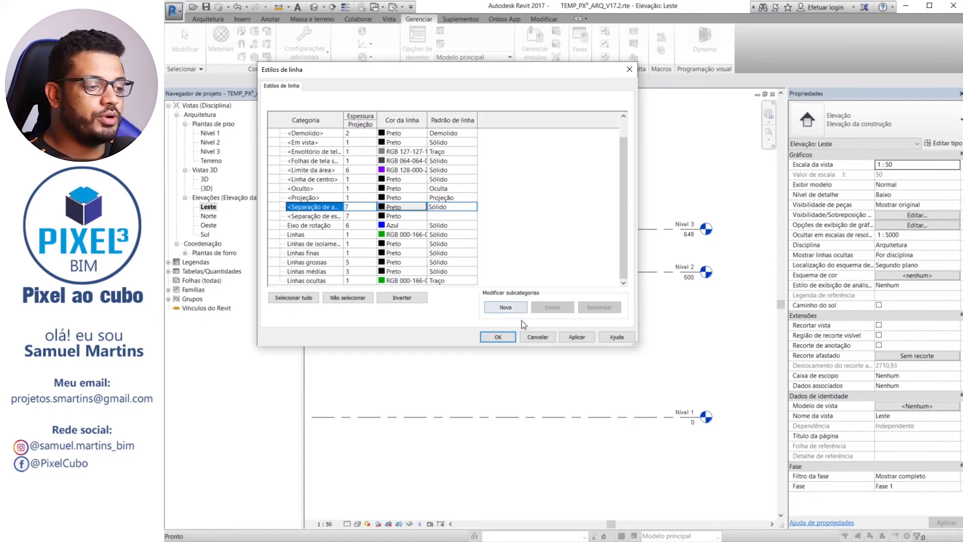
left_click(502, 311)
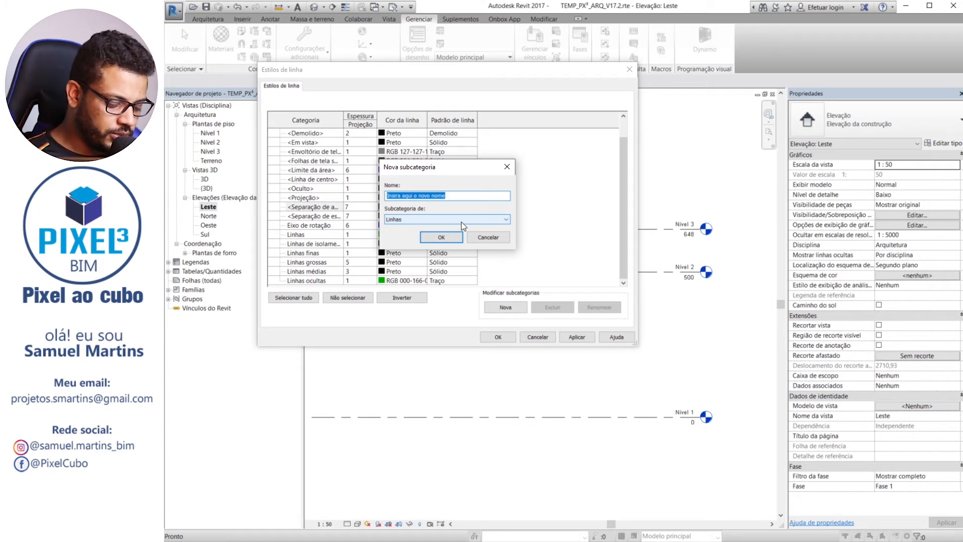
type("Eixo")
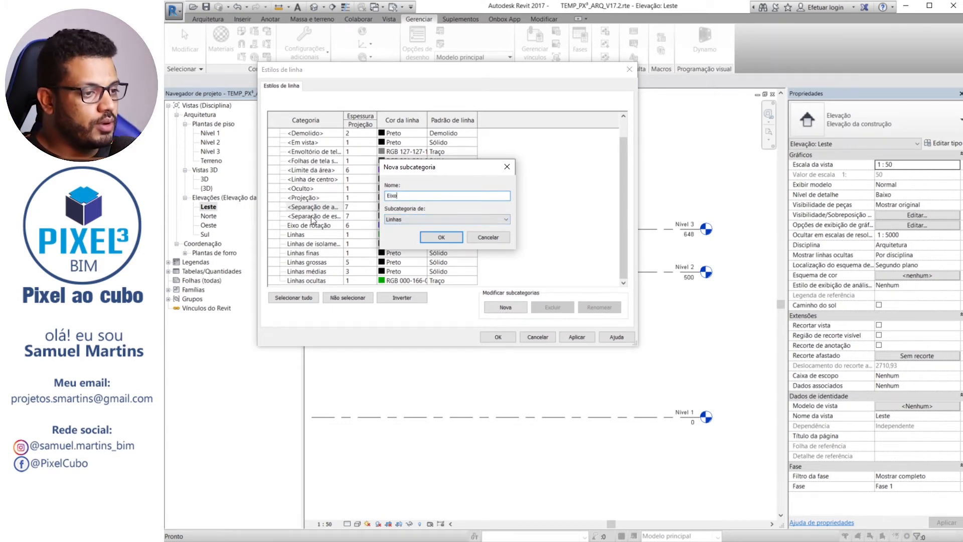
left_click(401, 218)
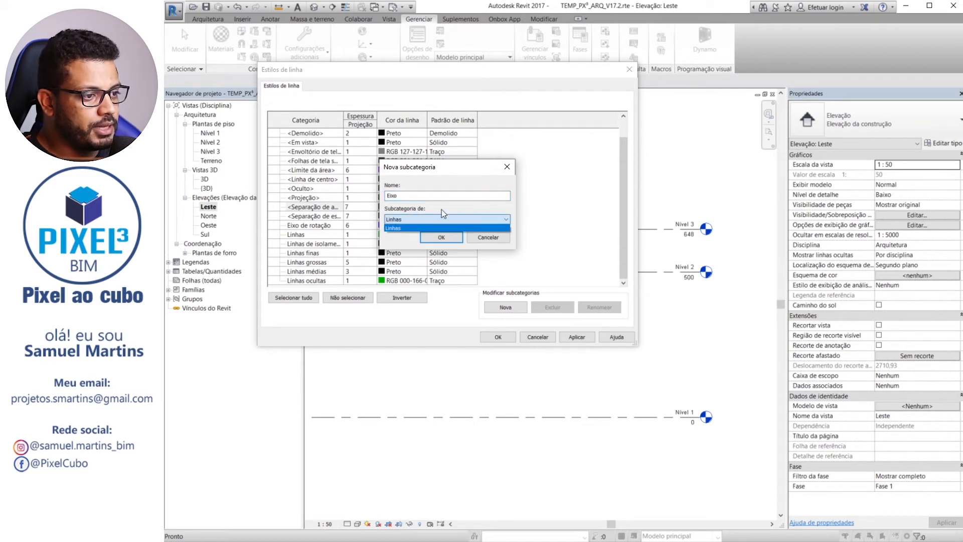
left_click(405, 223)
left_click(443, 237)
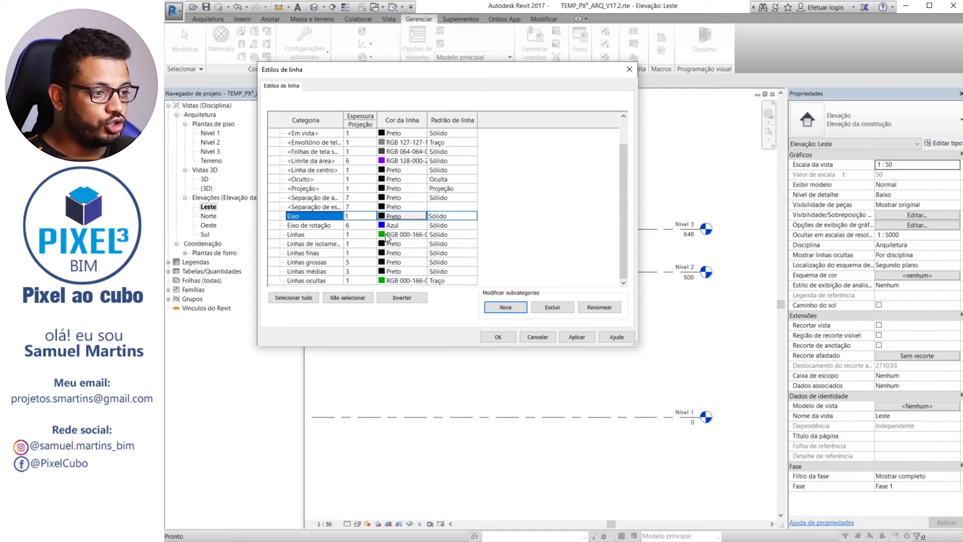
Assign the Traço line pattern to the Eixo line style and apply the change
left_click(476, 217)
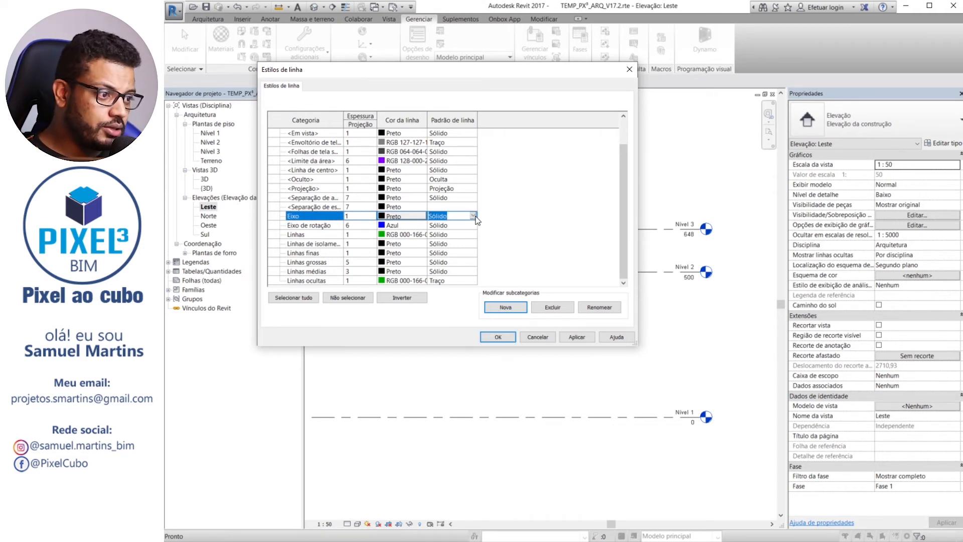
left_click(473, 216)
scroll(451, 248, "down", 5)
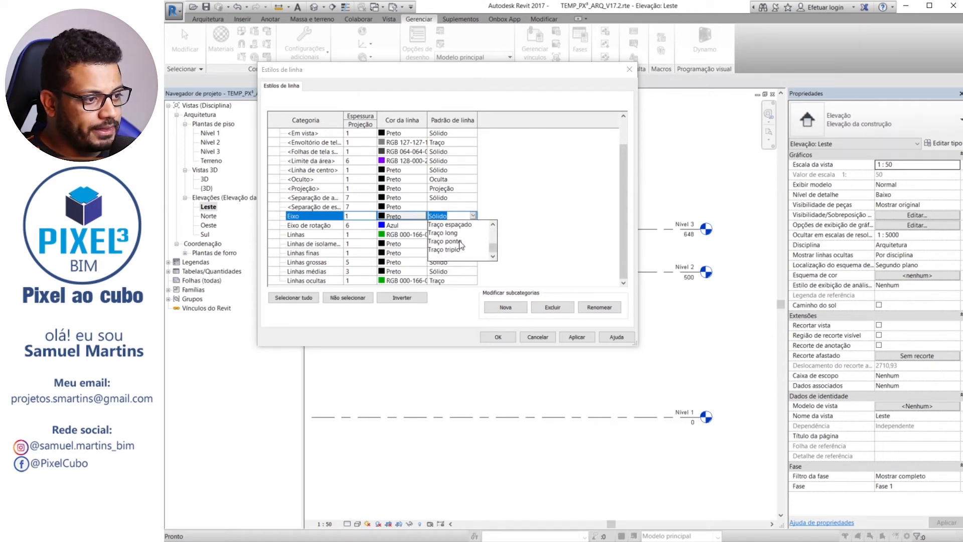
scroll(454, 247, "up", 3)
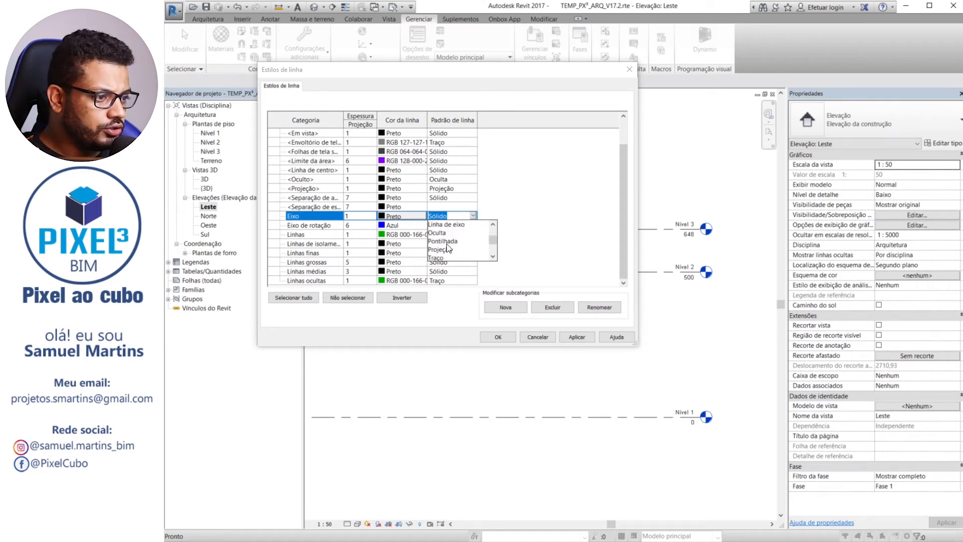
scroll(447, 248, "down", 3)
left_click(444, 234)
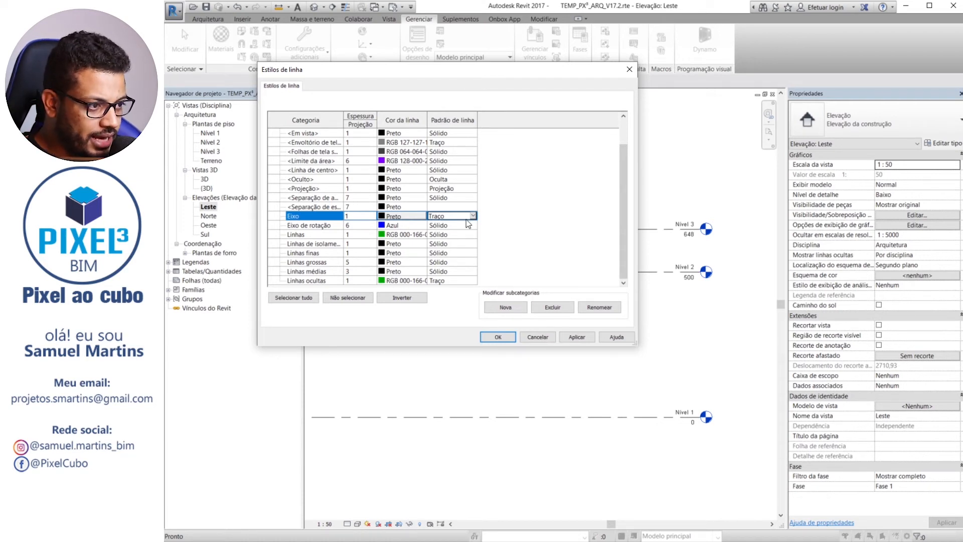
left_click(577, 338)
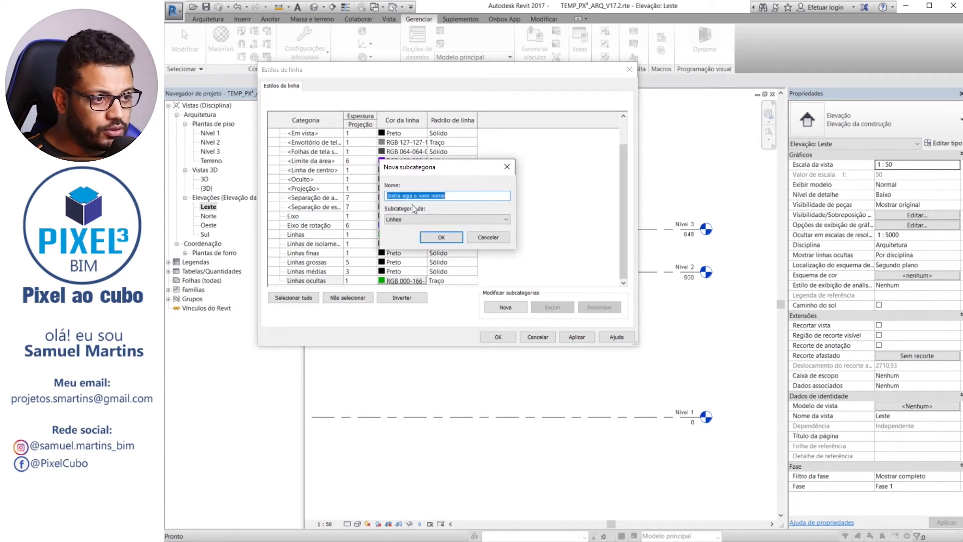
Create a line style named Linhas fina (-5) under Linhas and delete it again
type("Linhas f")
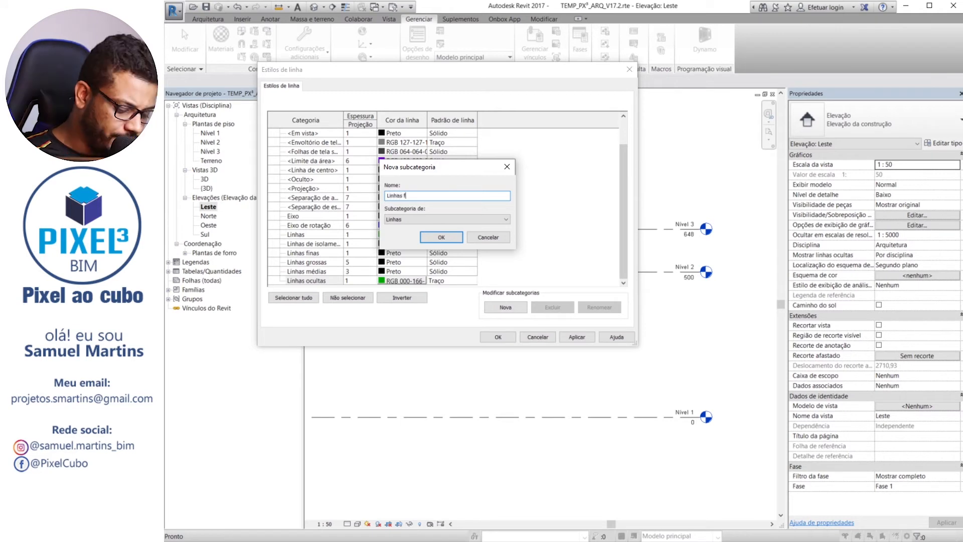
type("ina (-S")
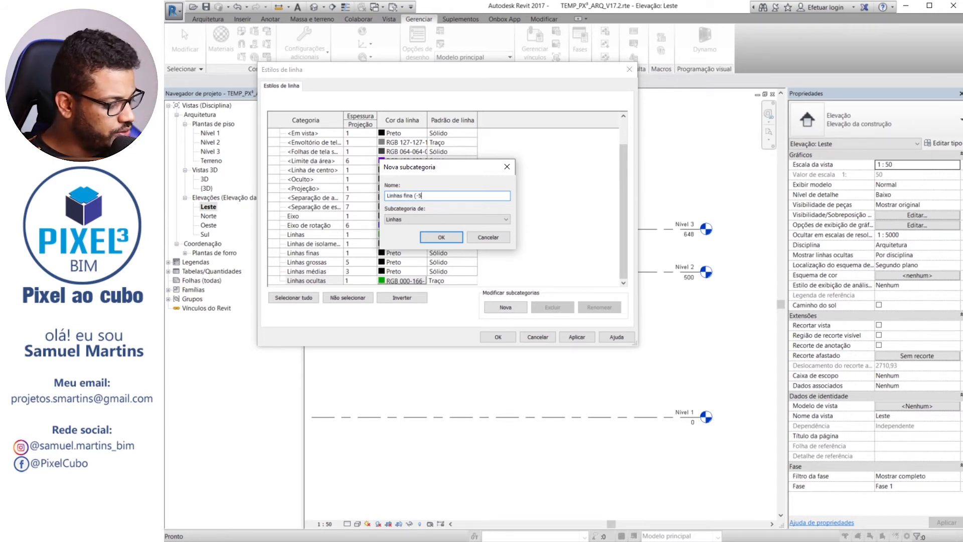
type(")")
key("Return")
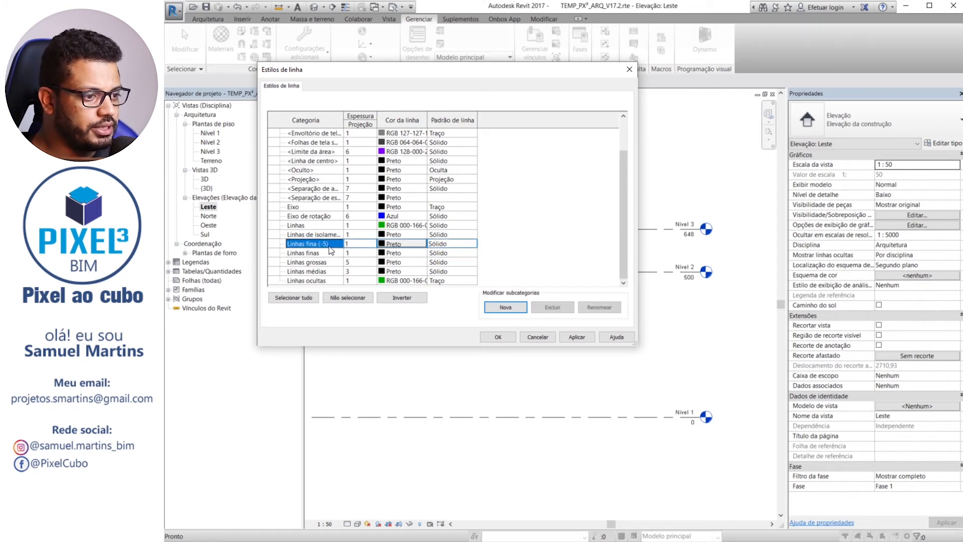
left_click(563, 310)
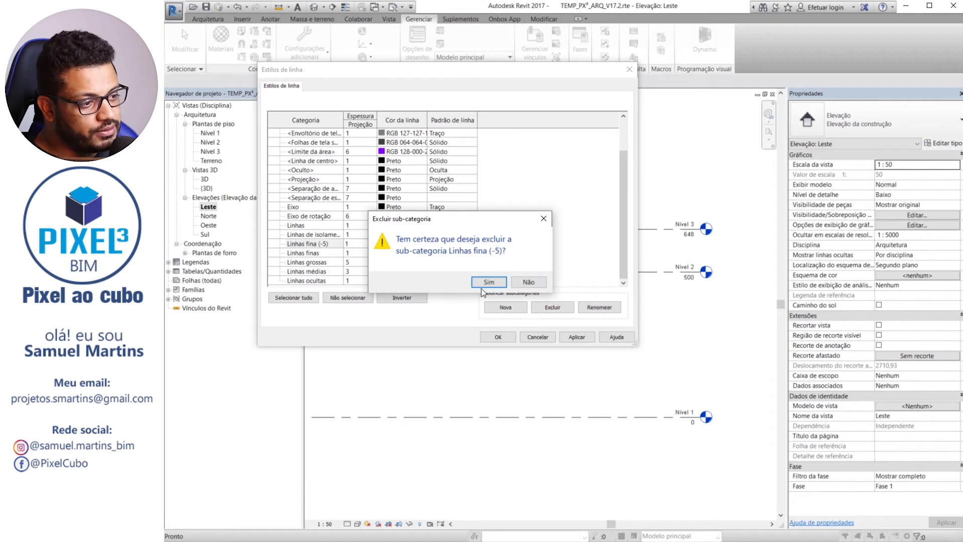
left_click(482, 285)
left_click(309, 142)
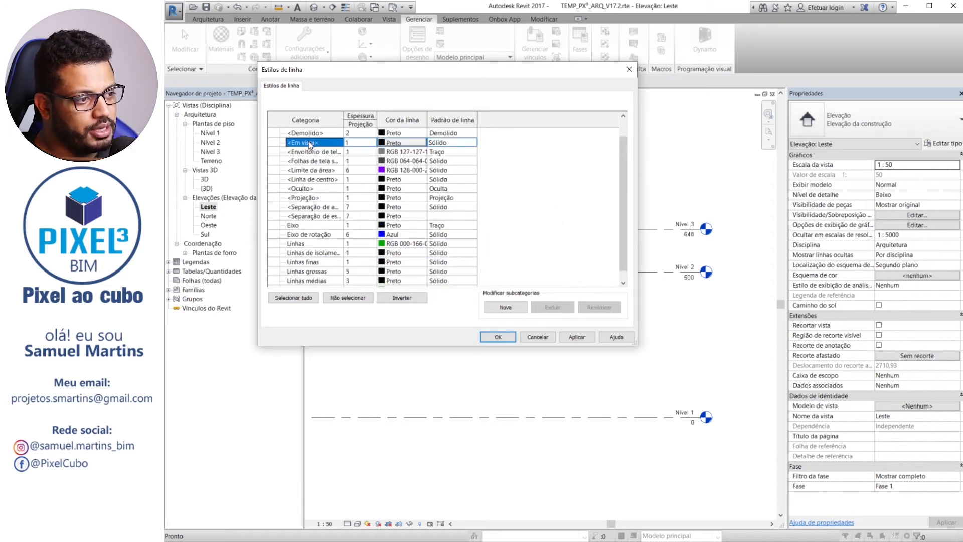
scroll(309, 143, "up", 1)
left_click(309, 144)
left_click(323, 153)
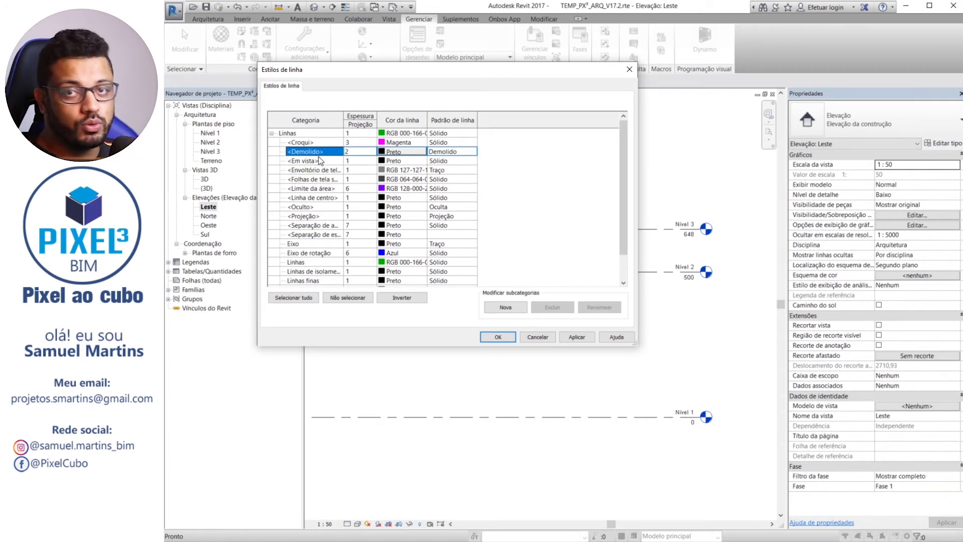
left_click(324, 161)
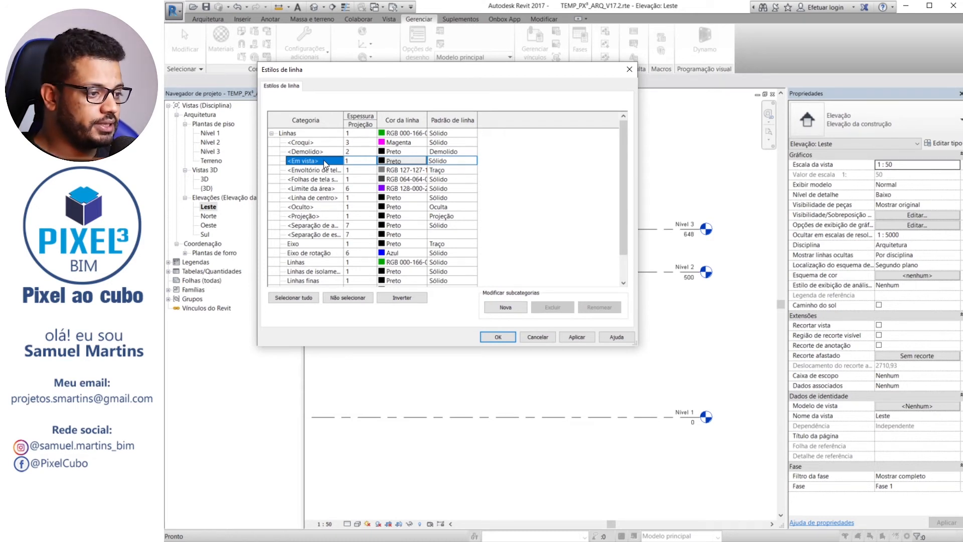
Set the <Limite da área> line style's colour to Magenta and save the line style changes
left_click(406, 189)
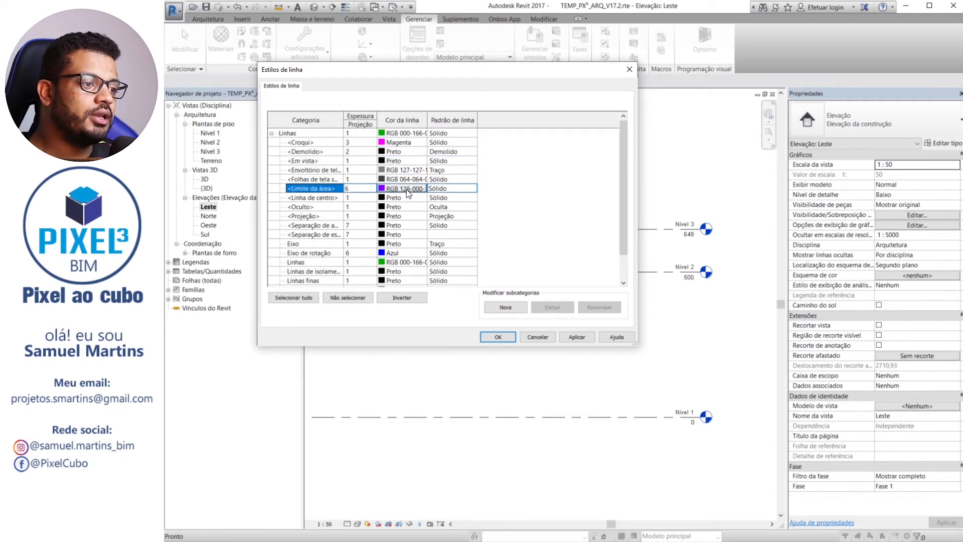
left_click(409, 190)
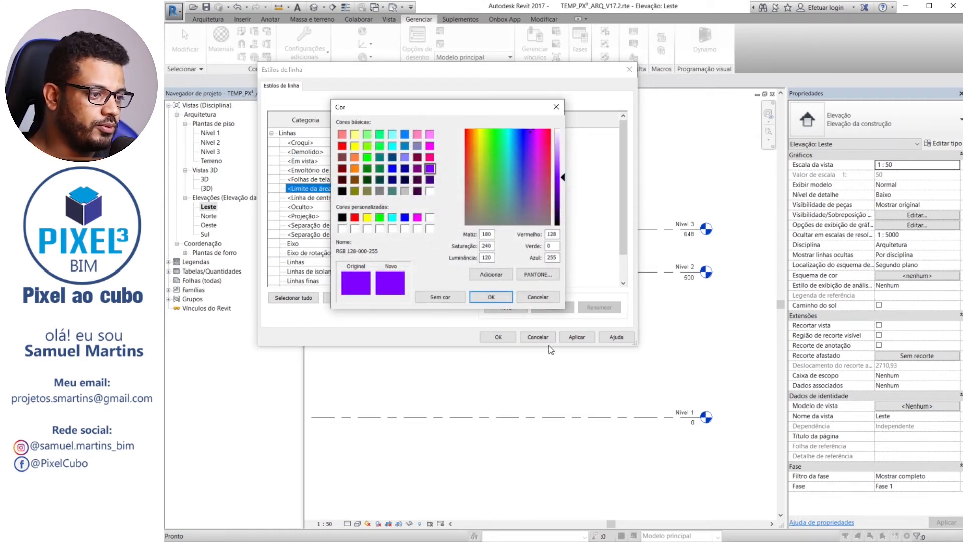
left_click(533, 297)
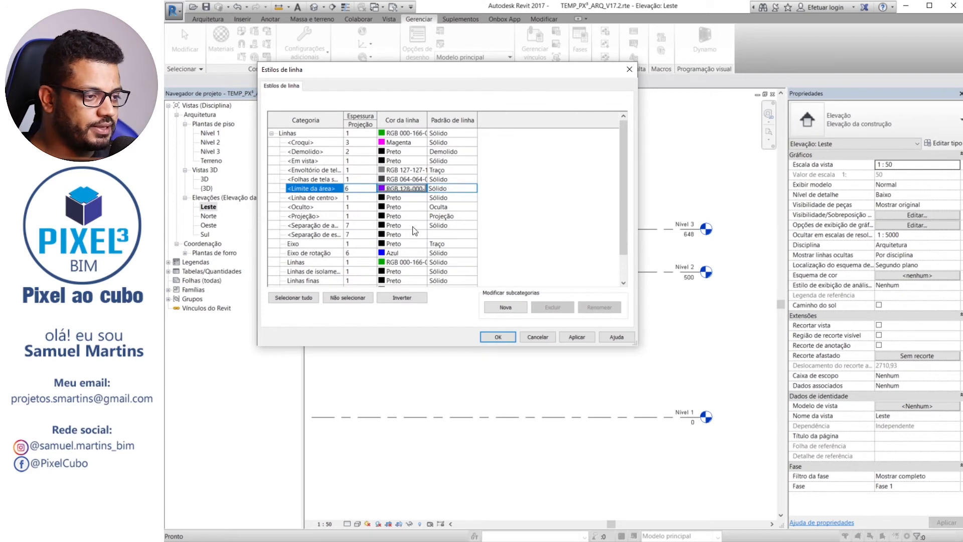
left_click(393, 188)
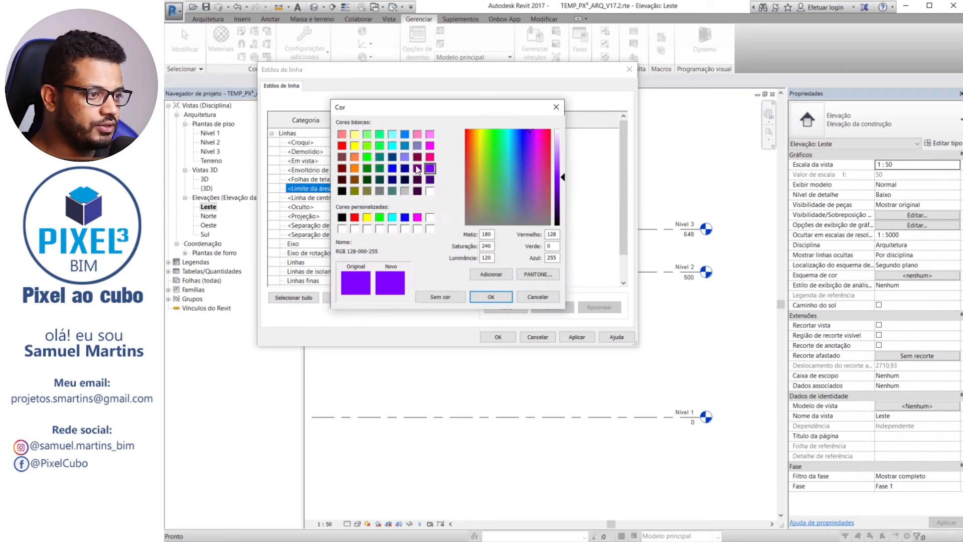
left_click(431, 144)
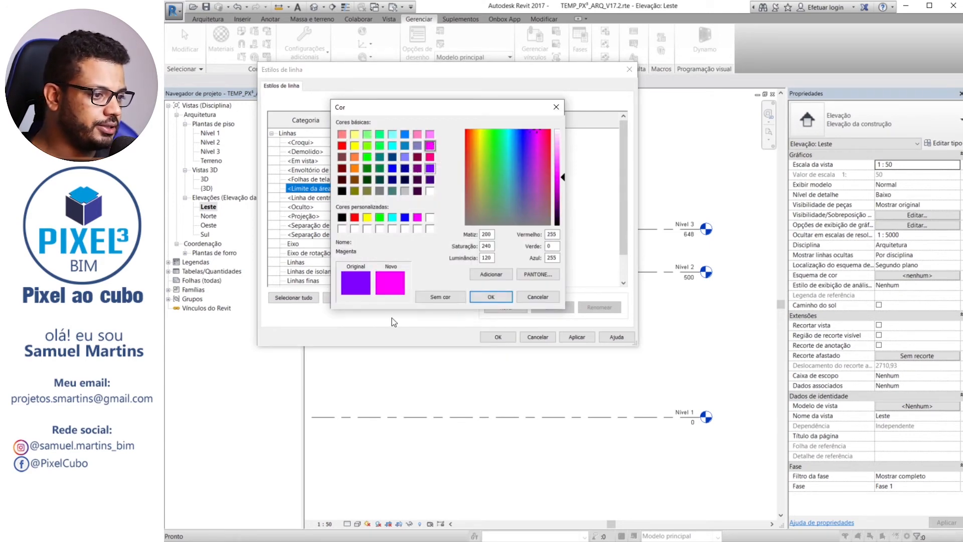
left_click(491, 297)
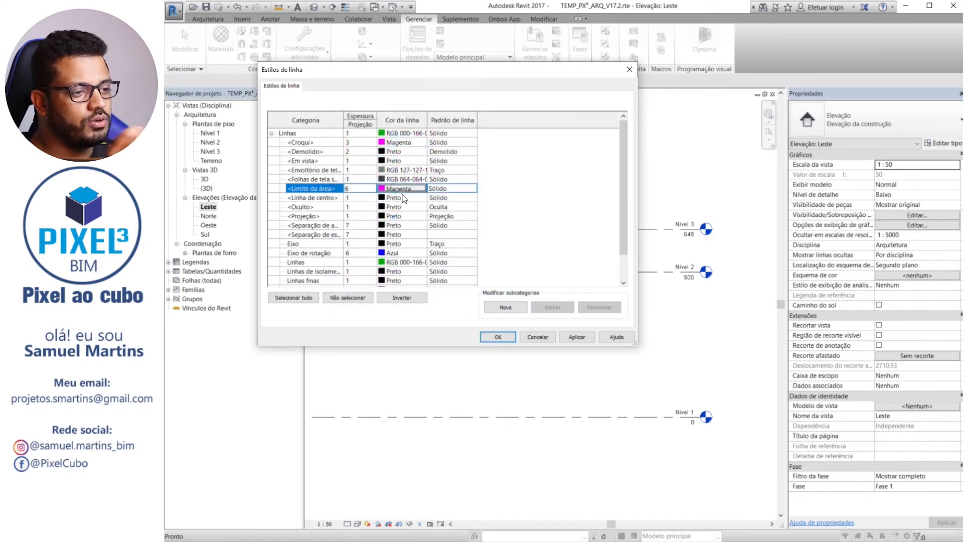
left_click(491, 335)
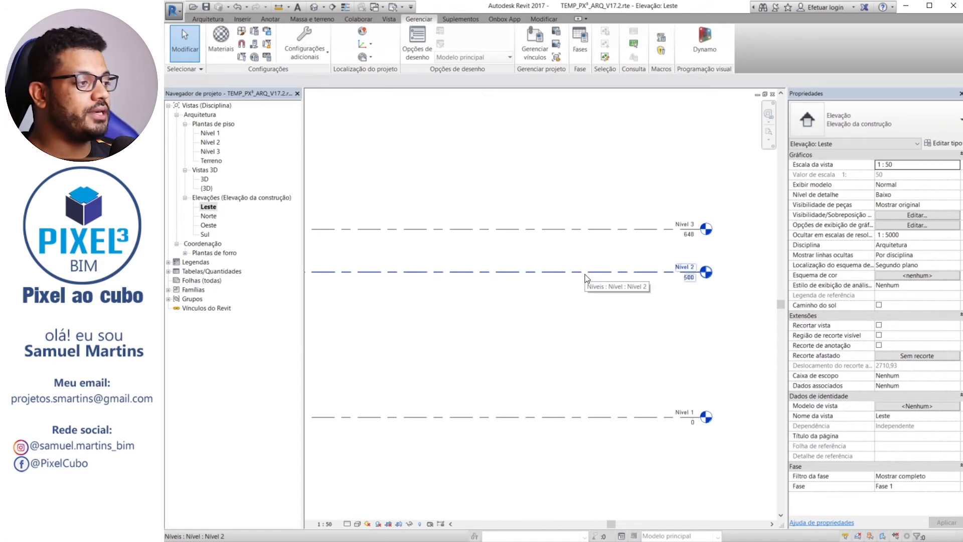
Zoom the Leste elevation to sheet size and examine the dash pattern of the level lines
left_click(771, 138)
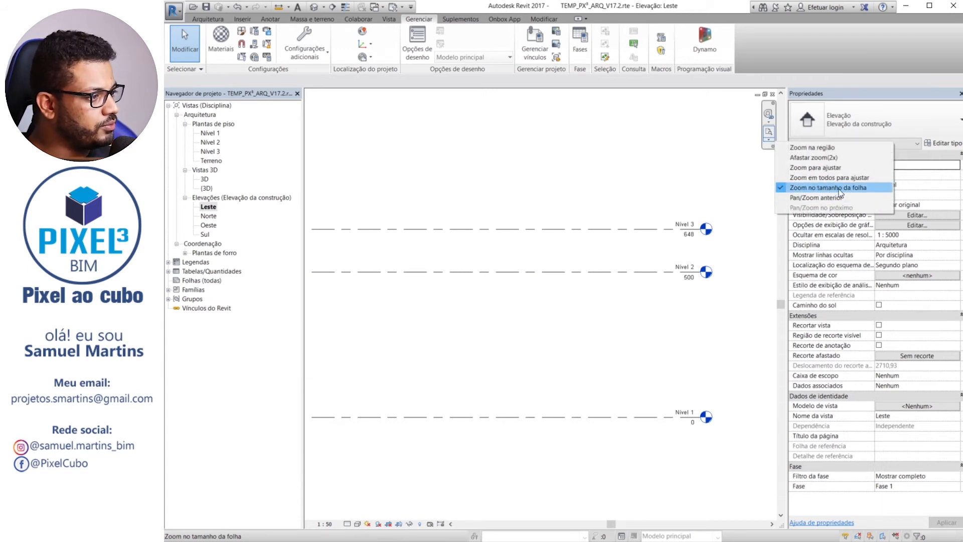
left_click(867, 192)
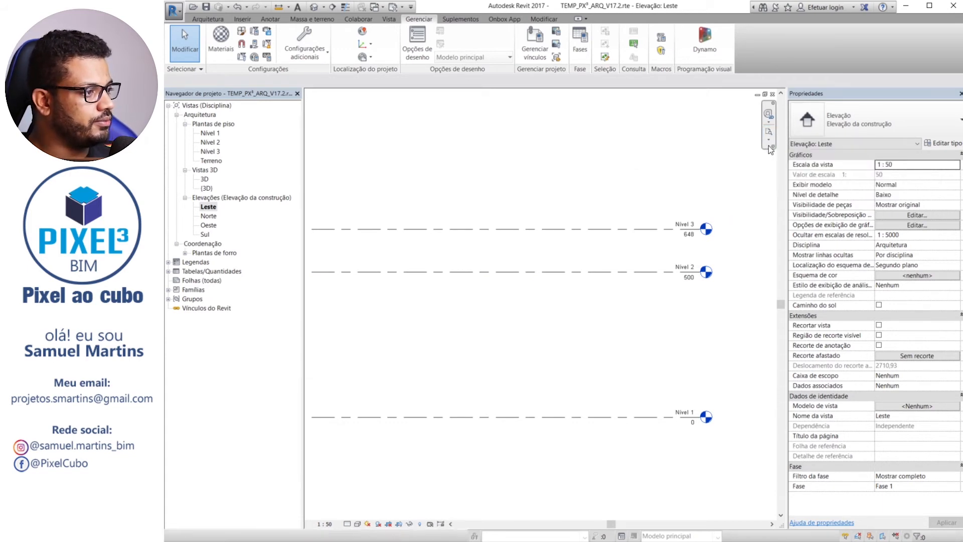
middle_click_drag(614, 287, 374, 288)
middle_click_drag(497, 218, 587, 234)
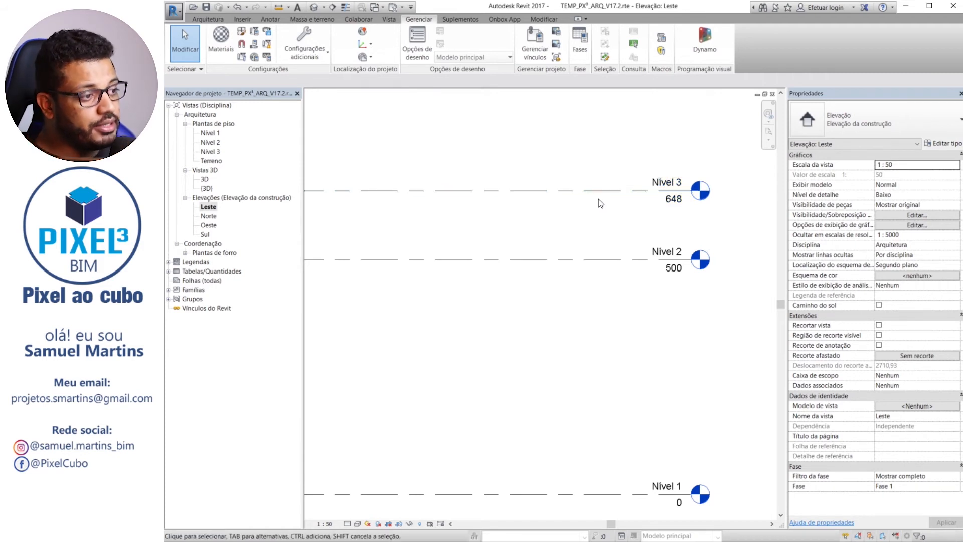
Start a new line pattern named Nivel in the project's line patterns
left_click(309, 52)
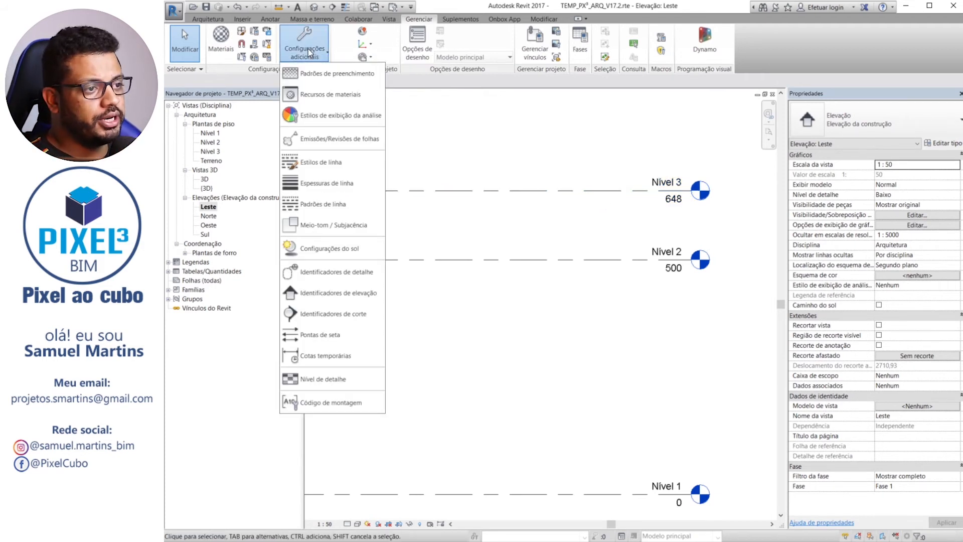
left_click(320, 204)
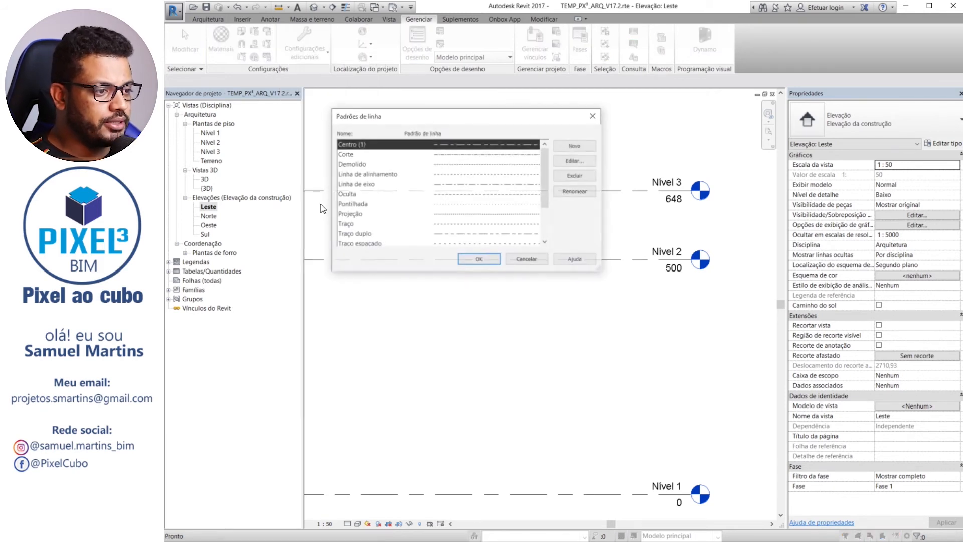
left_click(571, 145)
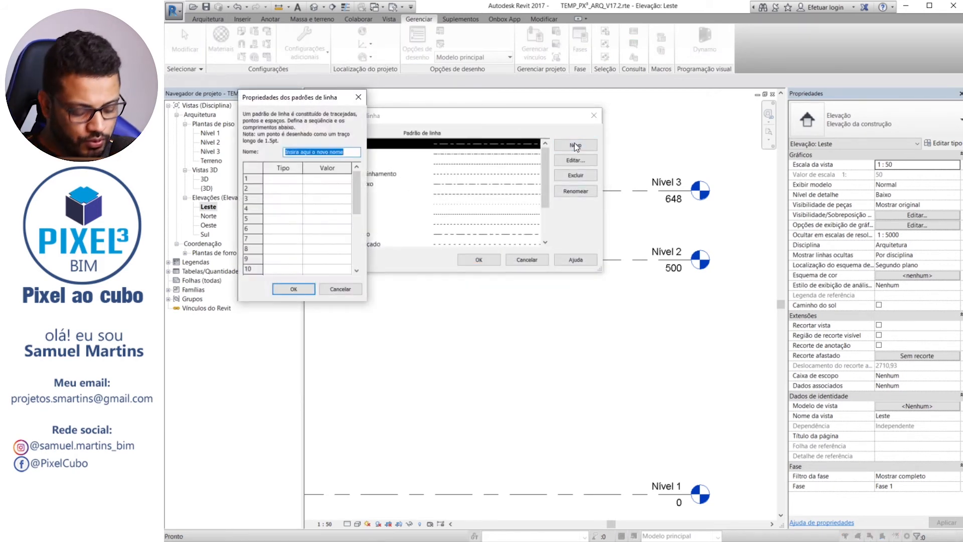
type("Niv")
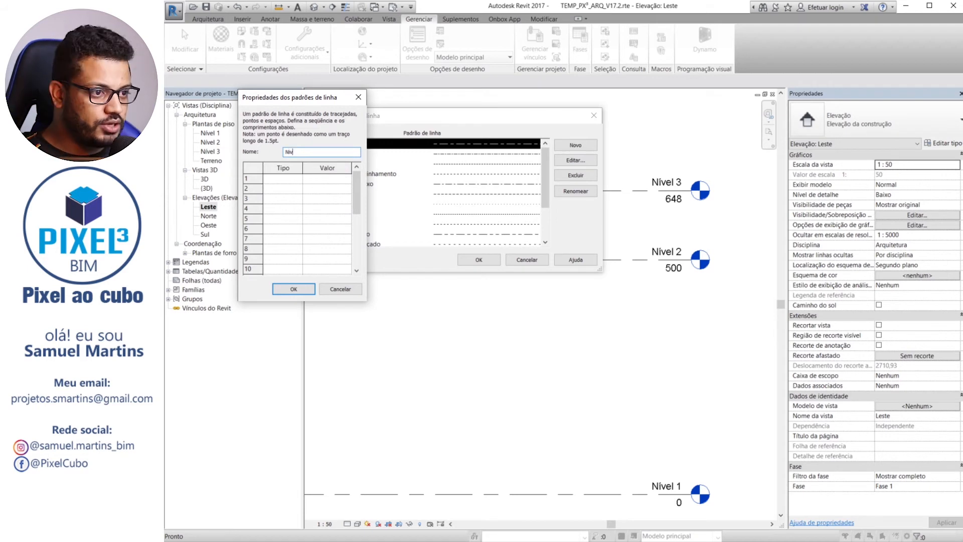
key("BackSpace")
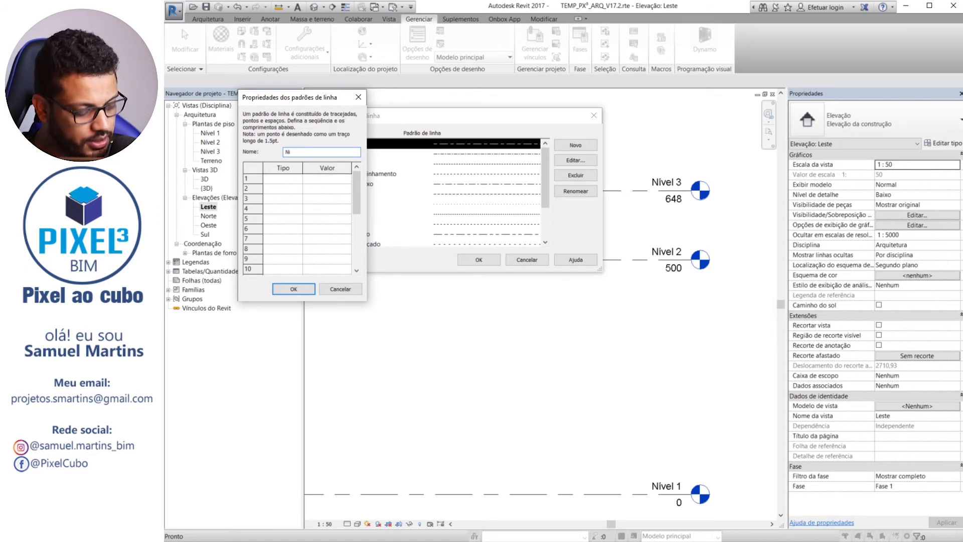
type("vel")
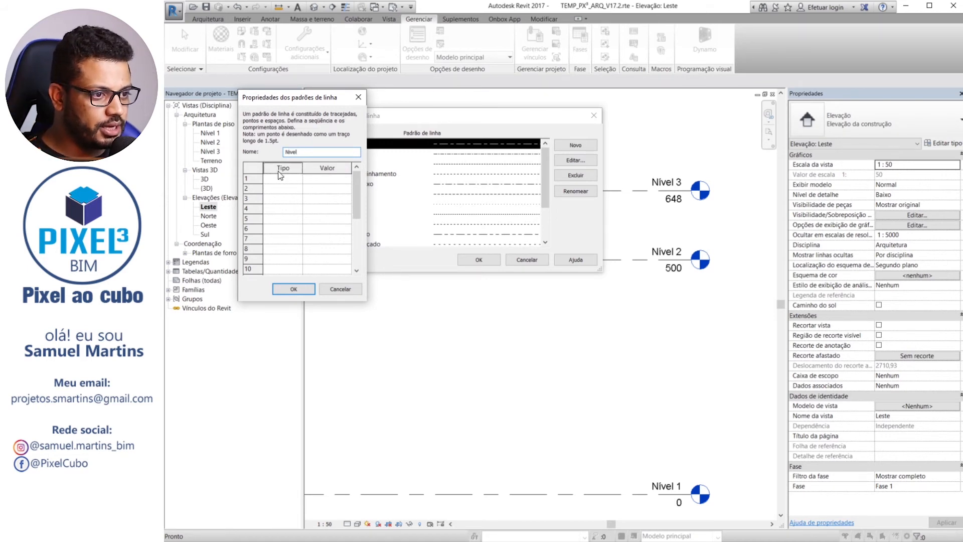
Define the Nivel pattern's first two segments as a 7 mm Tracejada followed by a 2 mm Espaço
left_click(301, 179)
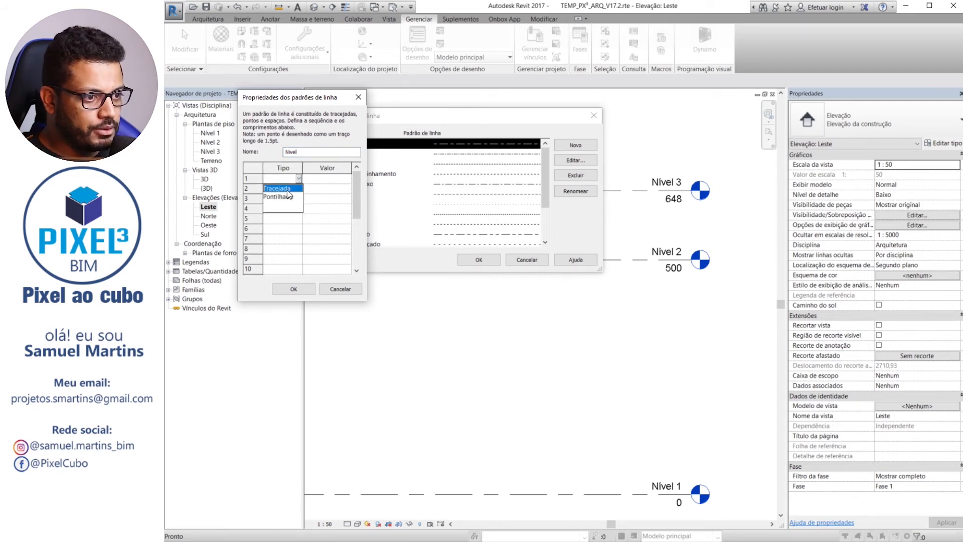
left_click(287, 189)
left_click(325, 179)
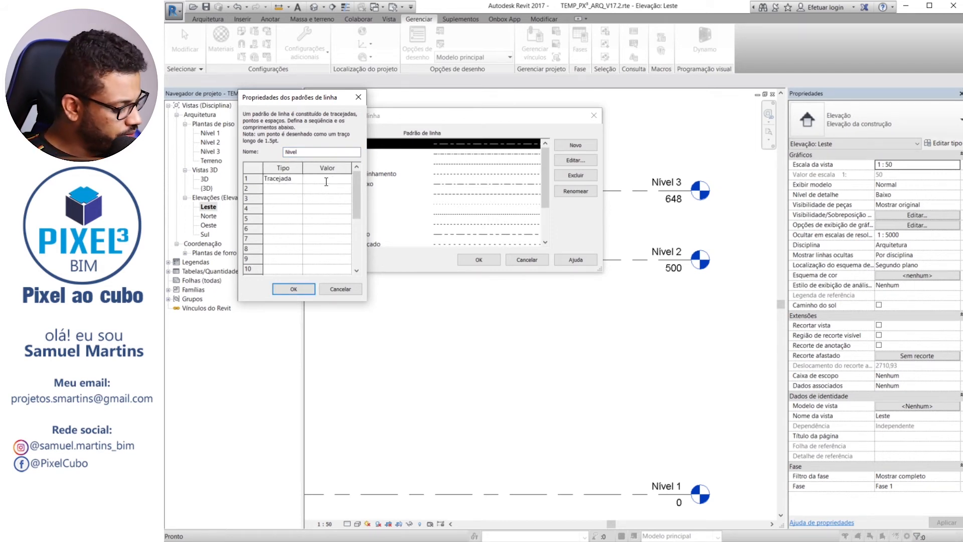
type("7")
left_click(301, 188)
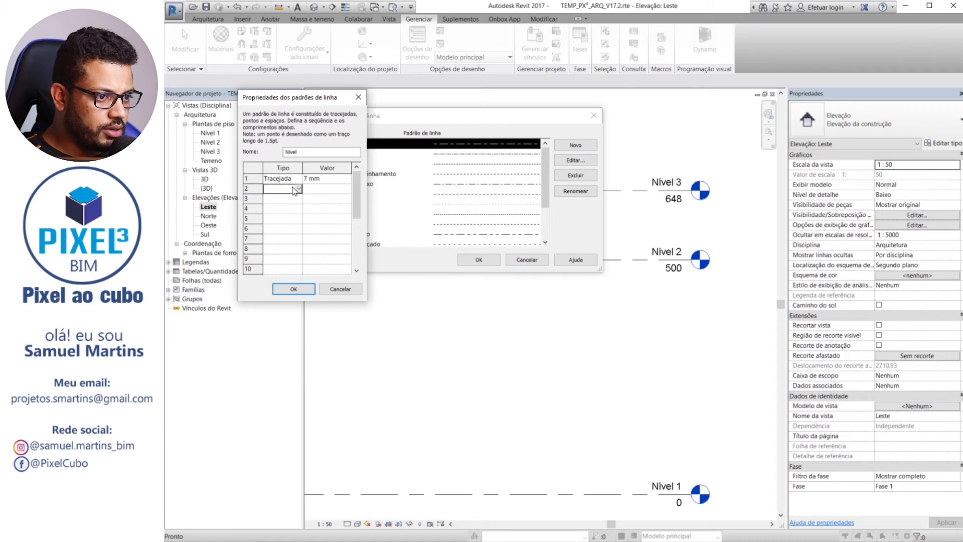
left_click(297, 188)
left_click(282, 202)
left_click(324, 188)
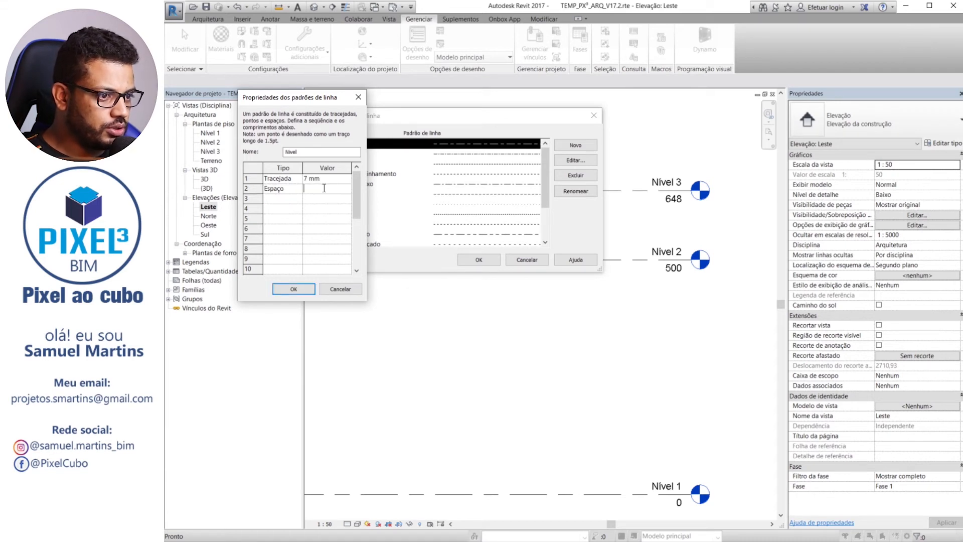
type("2")
Add a 3 mm Tracejada and a 2 mm Espaço as the Nivel pattern's third and fourth segments, and save the pattern
left_click(297, 200)
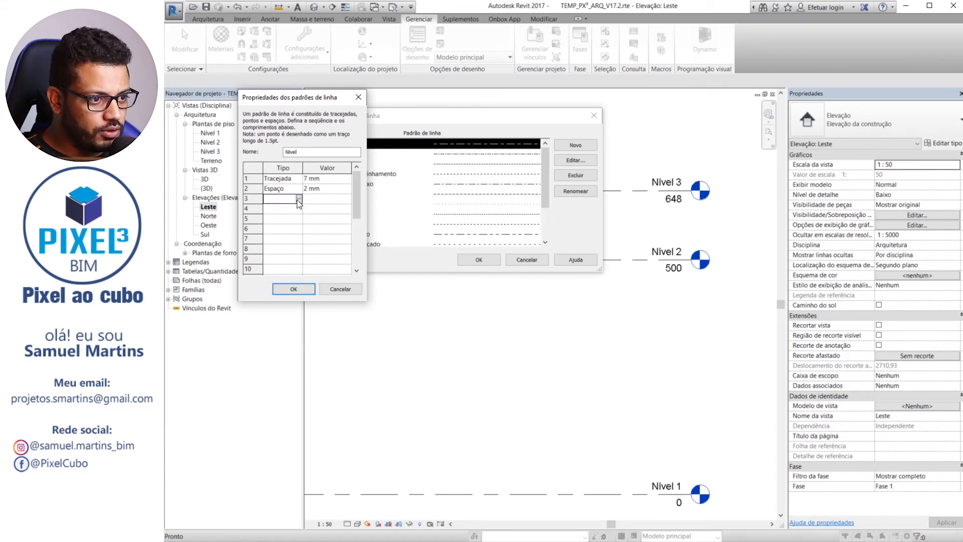
left_click(298, 199)
left_click(282, 209)
left_click(316, 198)
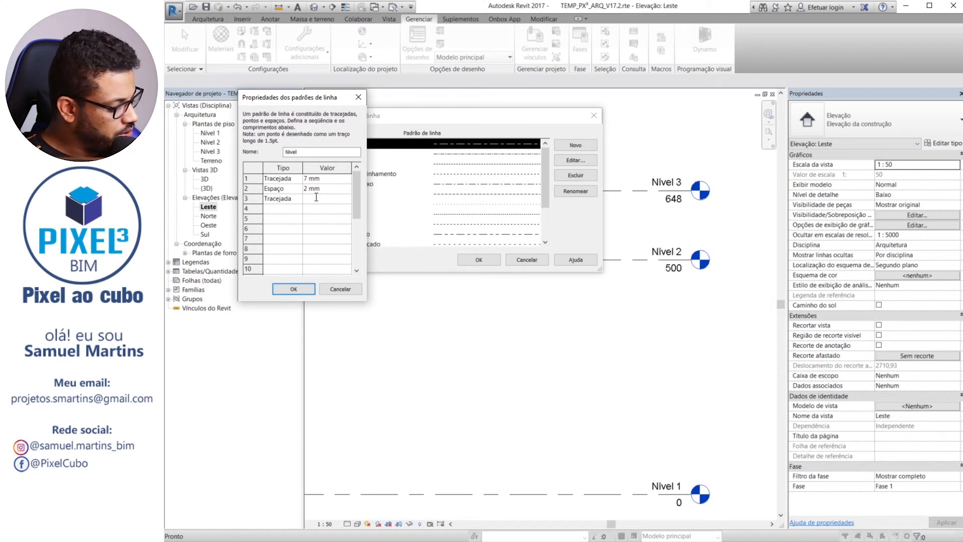
type("3")
left_click(297, 208)
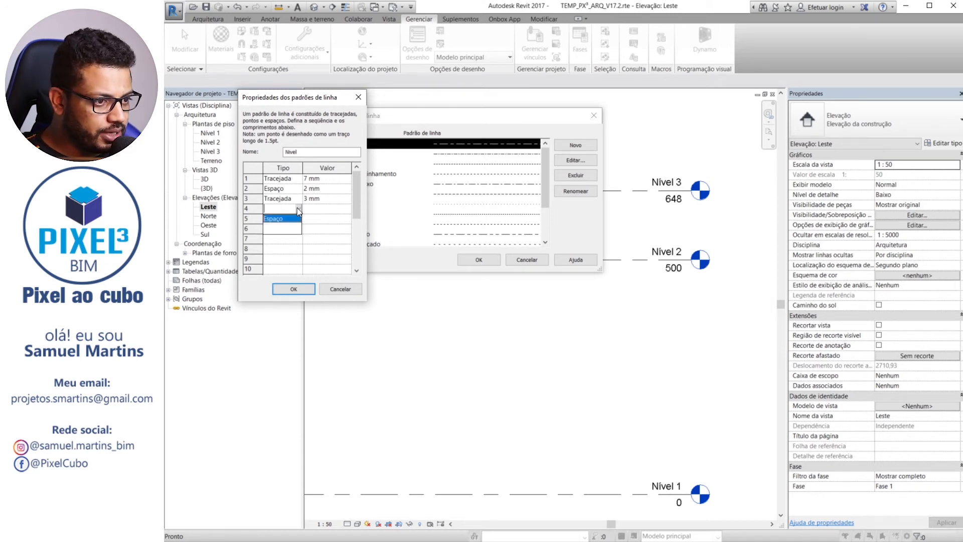
left_click(311, 209)
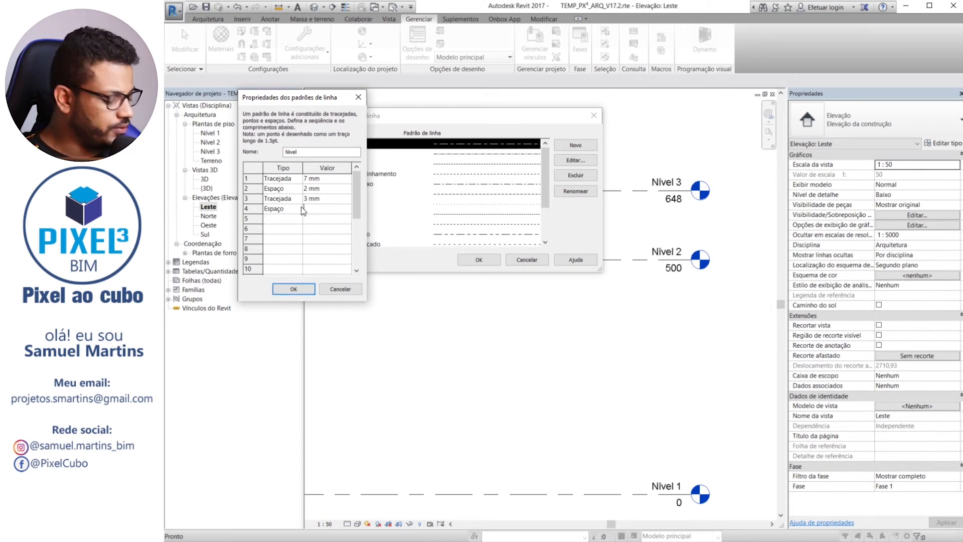
type("2")
left_click(298, 287)
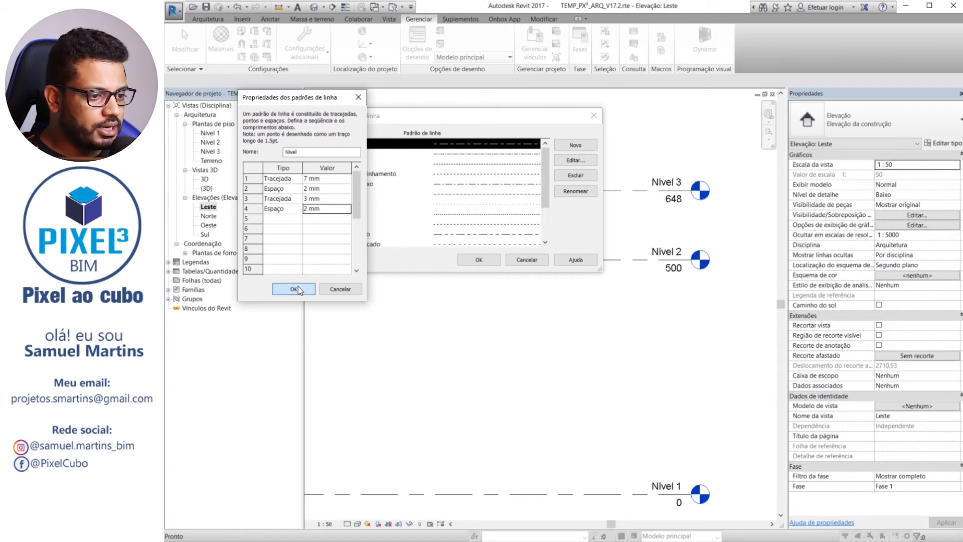
left_click(299, 289)
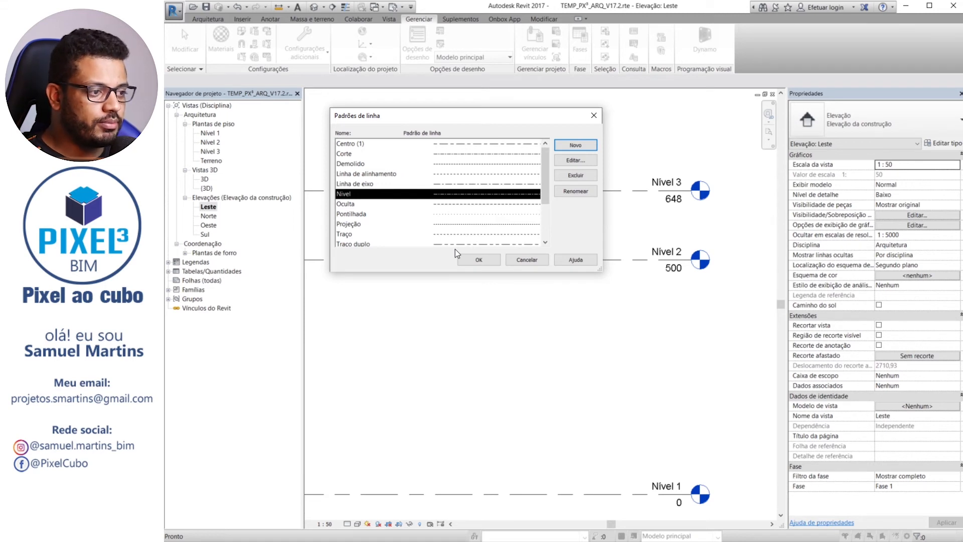
left_click(481, 262)
Set the line pattern of the level type Cabeça de 8 mm to Nivel, using the Nível 3 line
left_click(616, 191)
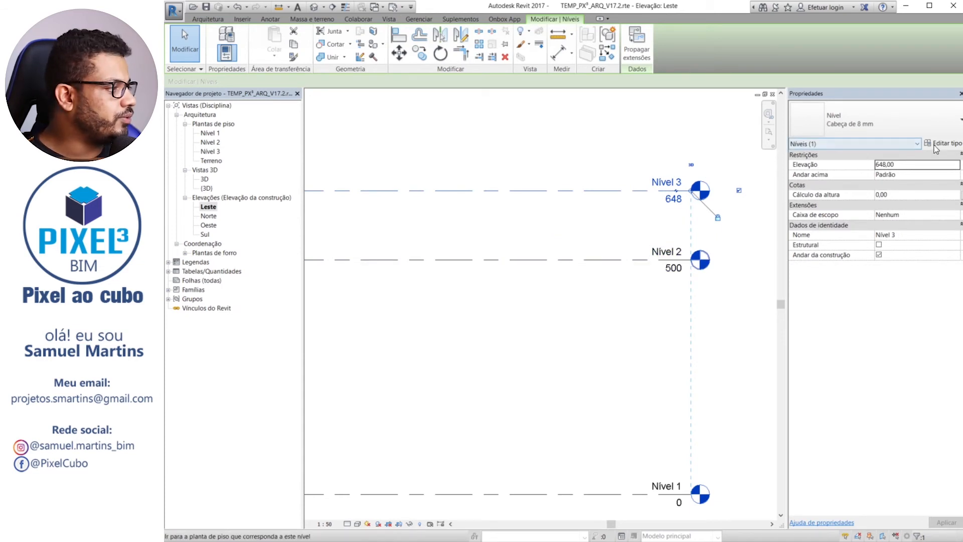
left_click(943, 143)
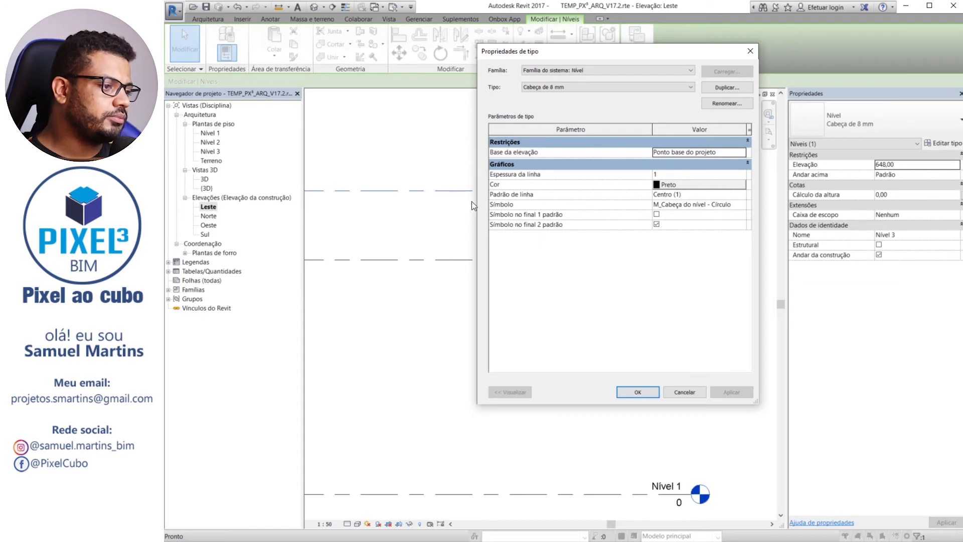
left_click(743, 197)
left_click(743, 195)
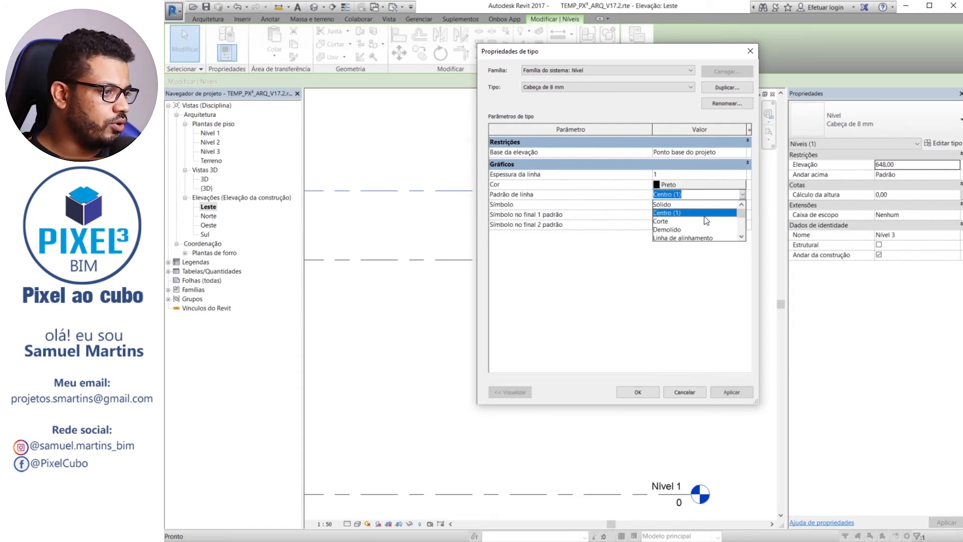
scroll(673, 230, "down", 2)
left_click(661, 205)
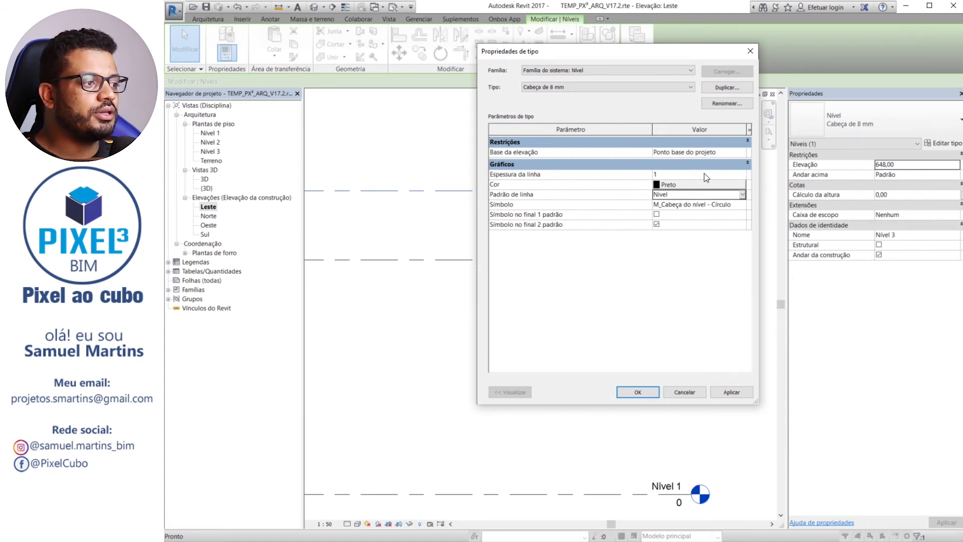
Set the Cabeça de 8 mm level type's line weight to 3, apply it and check the level lines in the elevation
left_click(741, 175)
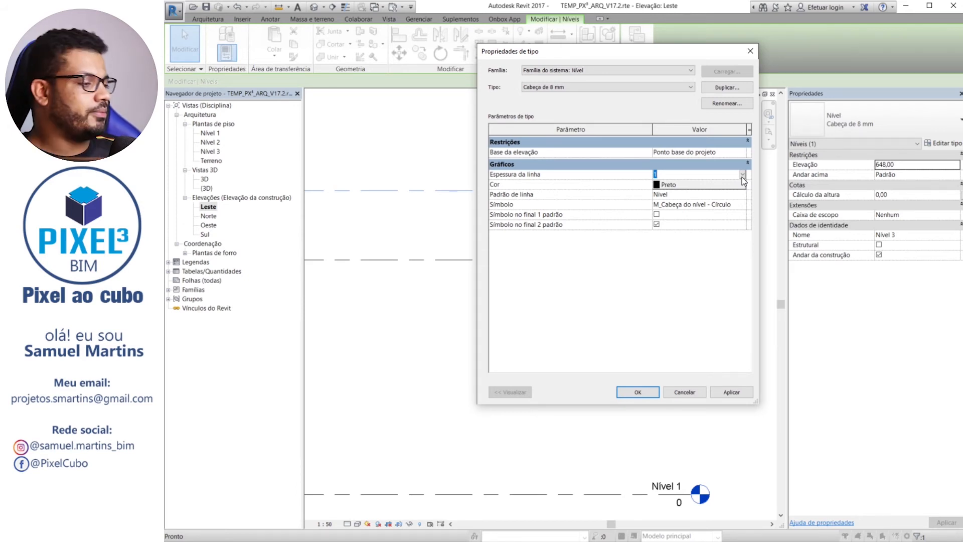
left_click(743, 175)
left_click(700, 203)
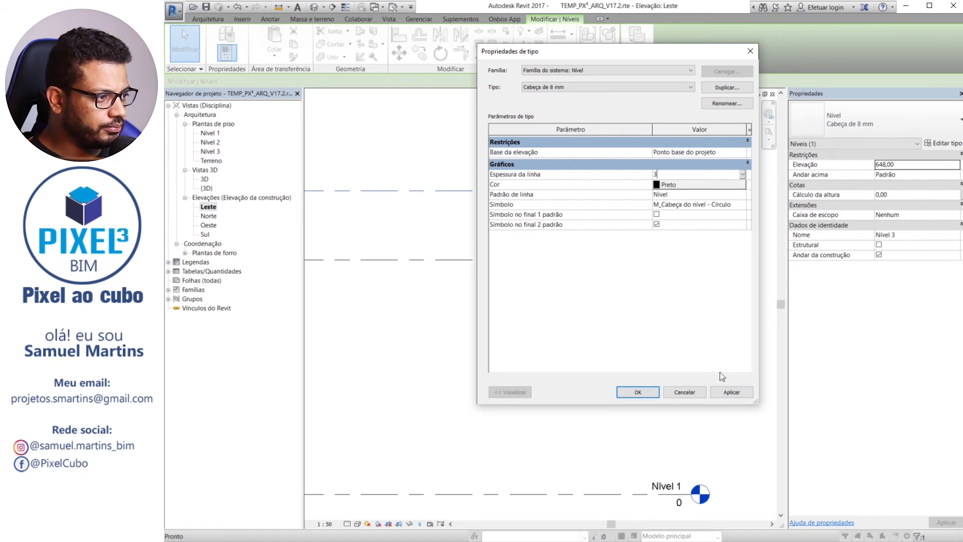
left_click(731, 393)
left_click(637, 392)
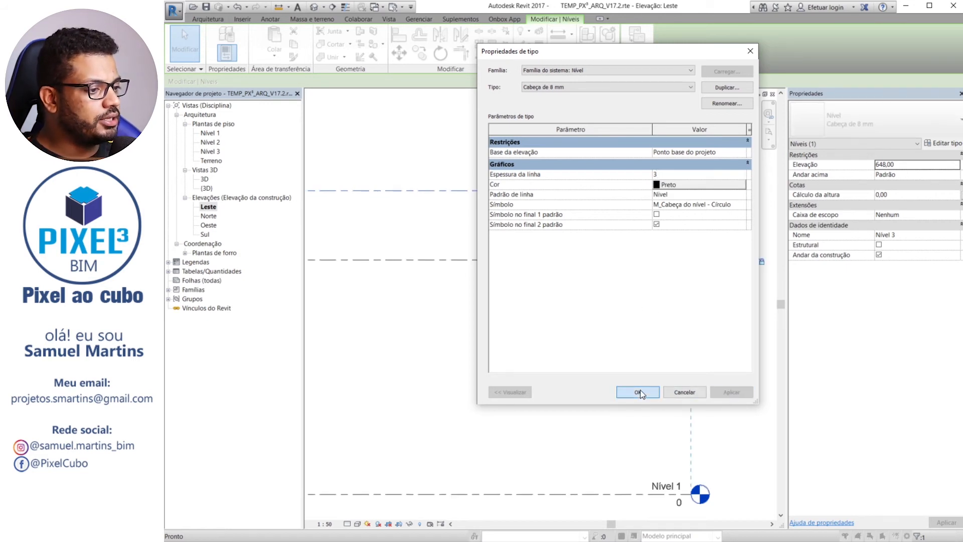
left_click(574, 359)
scroll(574, 359, "down", 1)
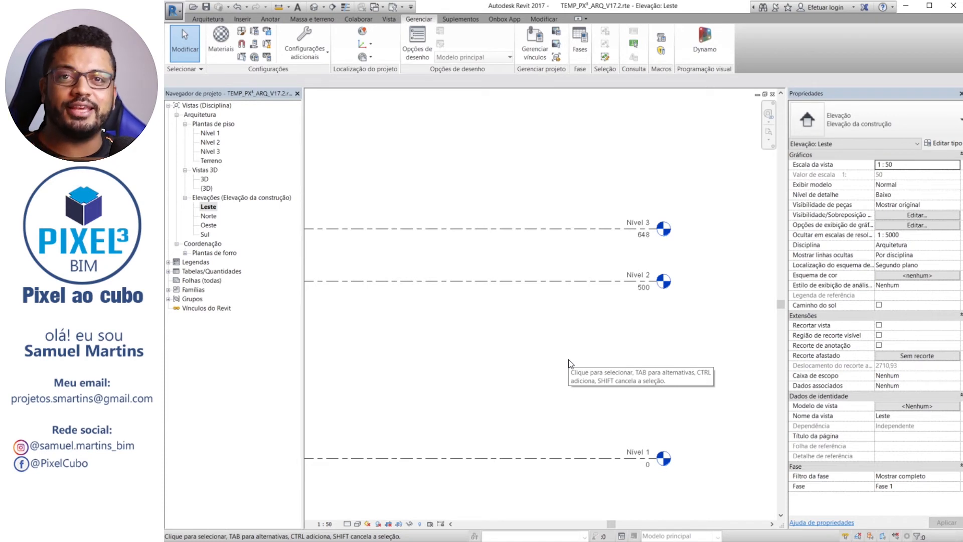
middle_click_drag(570, 337, 572, 215)
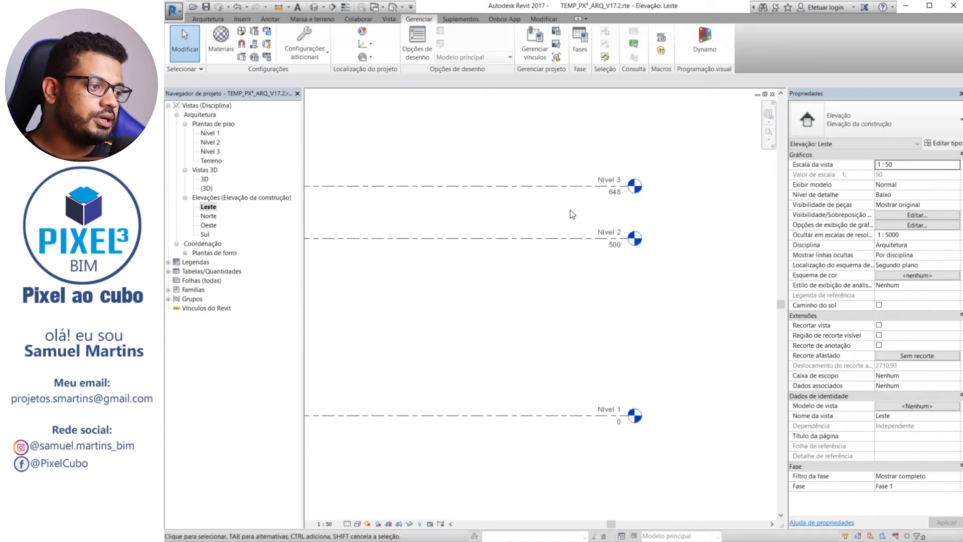
scroll(573, 214, "up", 2)
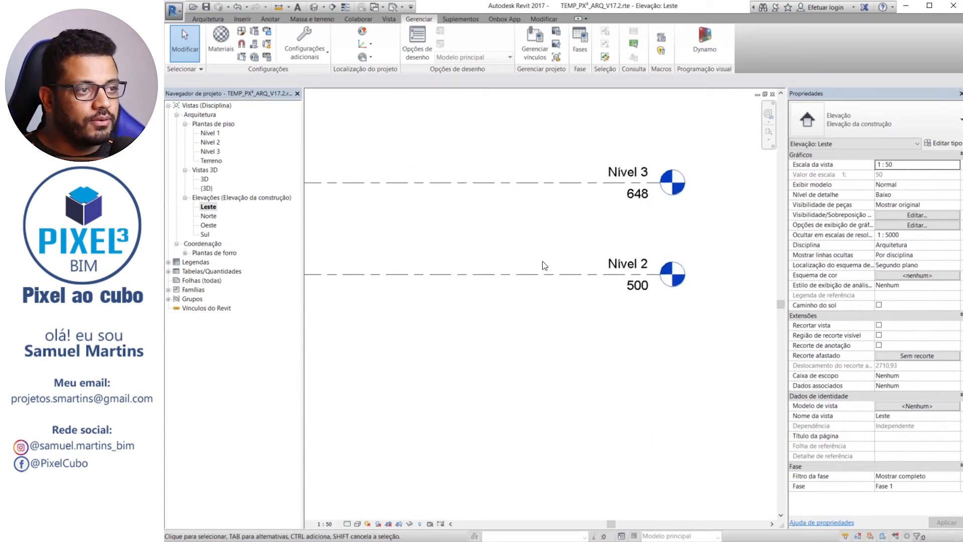
Delete the 1:20 scale from the project's model line weights
left_click(291, 46)
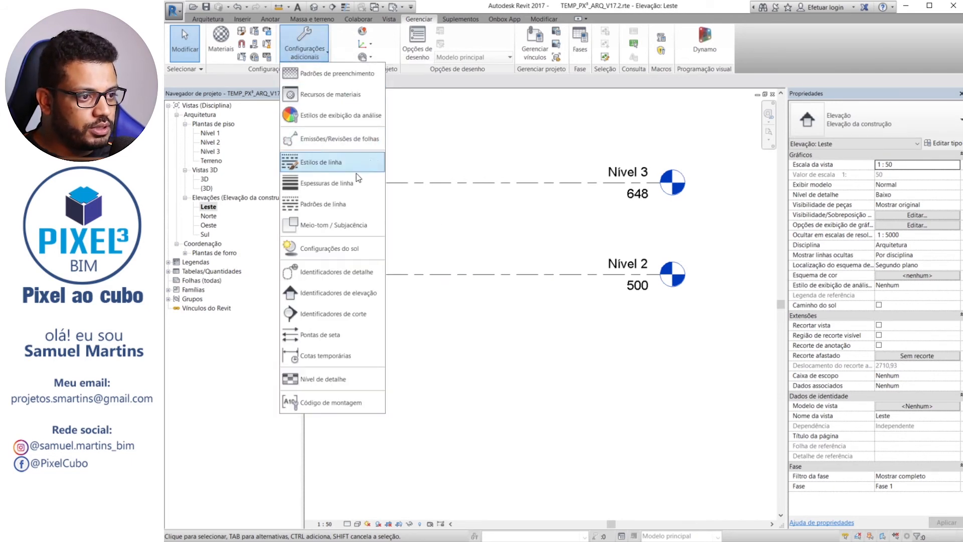
left_click(323, 184)
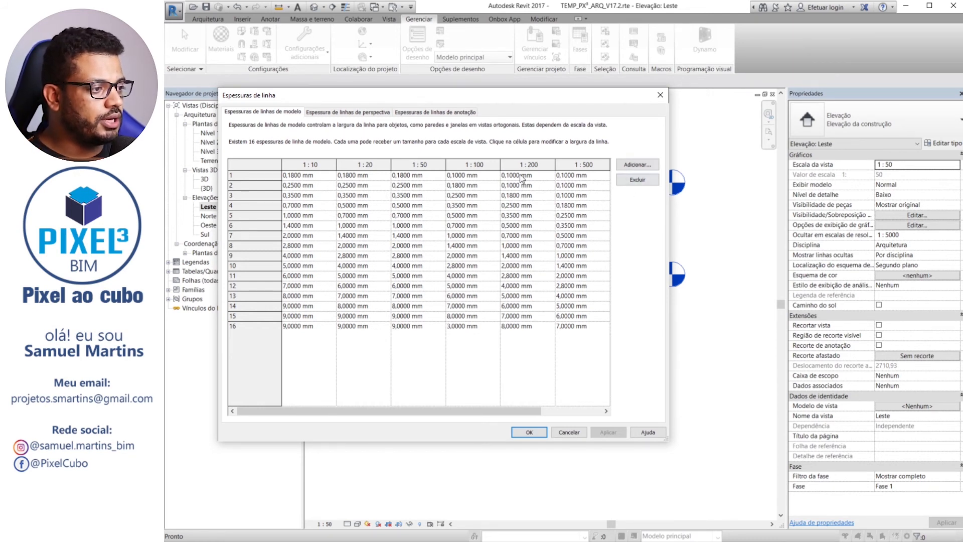
left_click(371, 164)
left_click(637, 180)
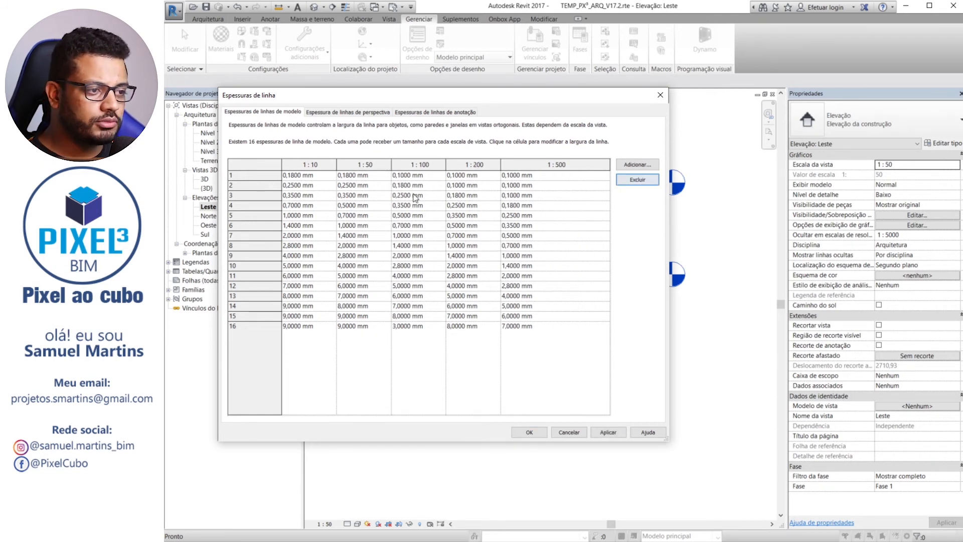
Add a 1:5 scale to the model line weights
left_click(637, 164)
left_click(426, 262)
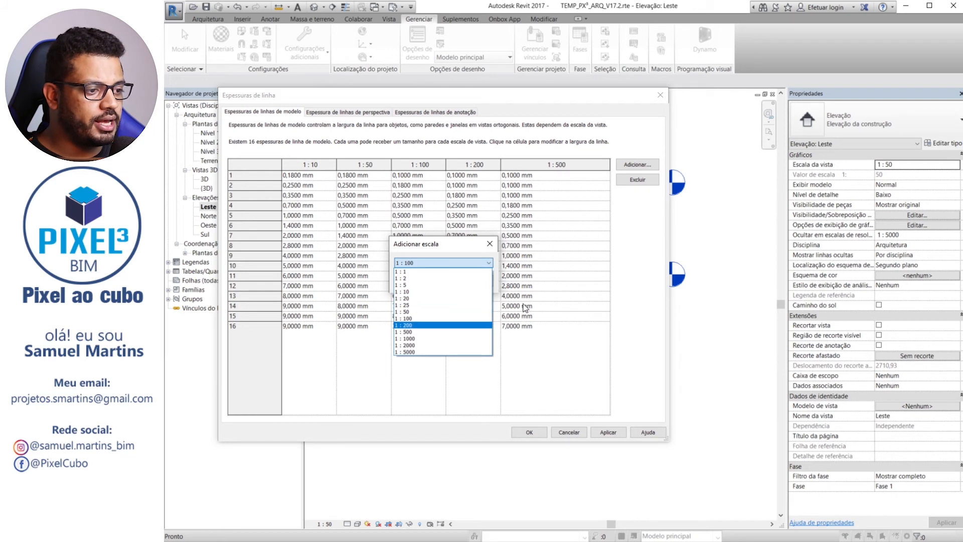
left_click(431, 285)
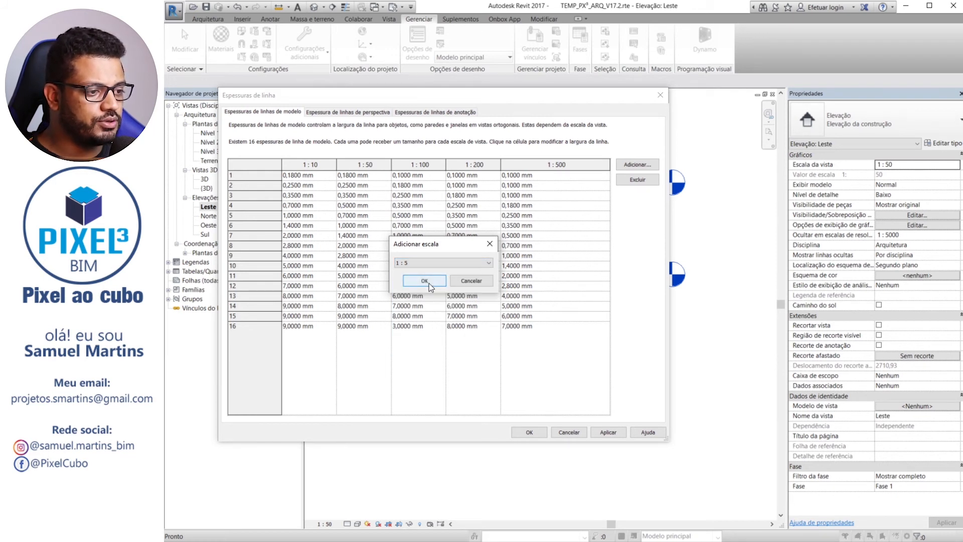
left_click(425, 280)
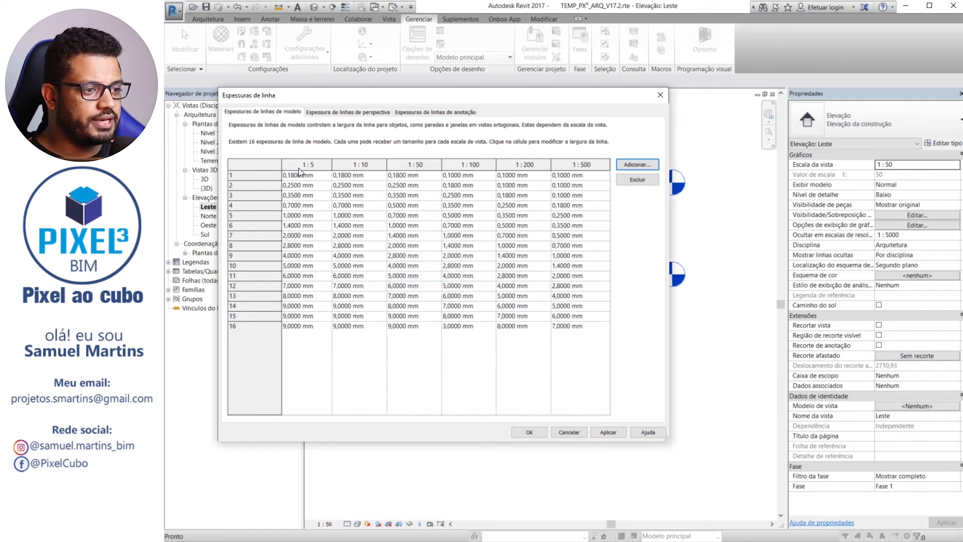
Add a 1:25 scale to the model line weights
left_click(636, 164)
left_click(469, 263)
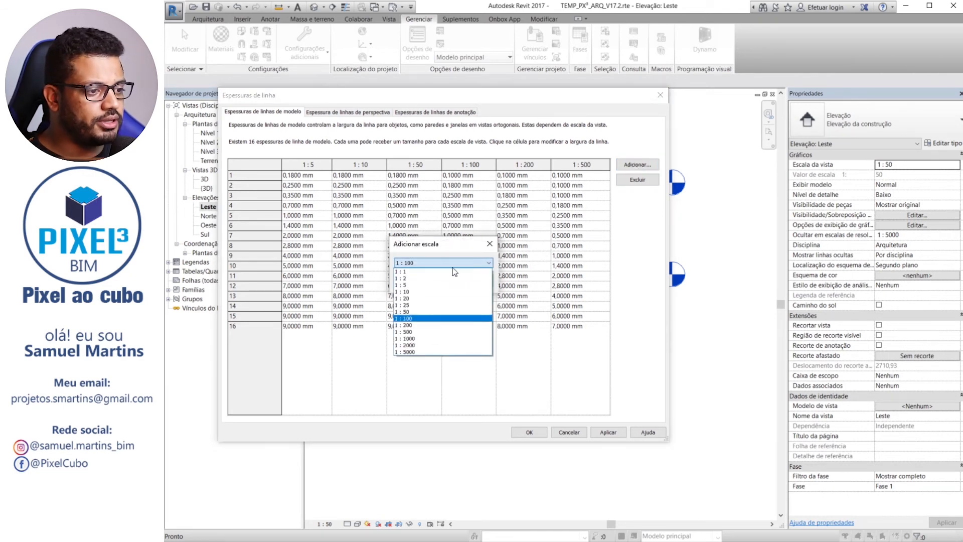
left_click(423, 305)
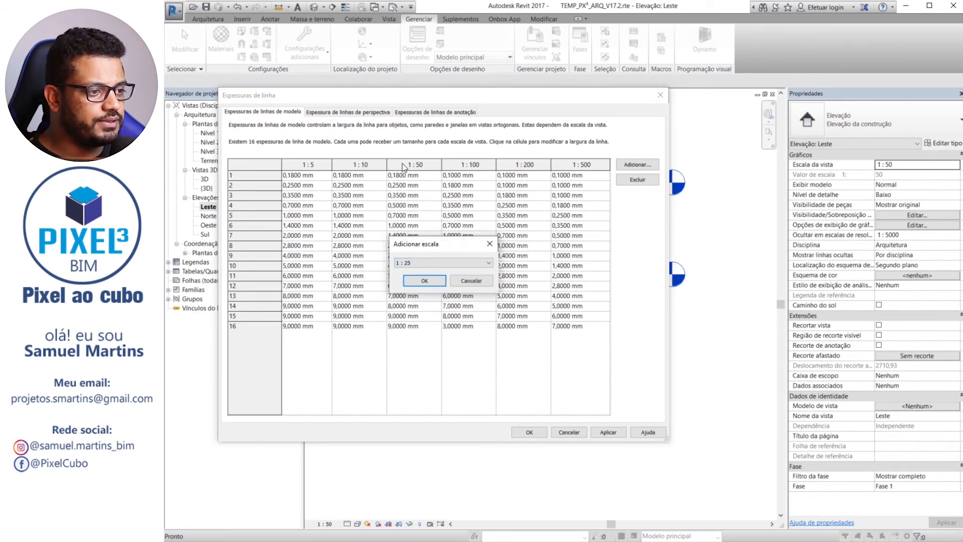
left_click(421, 283)
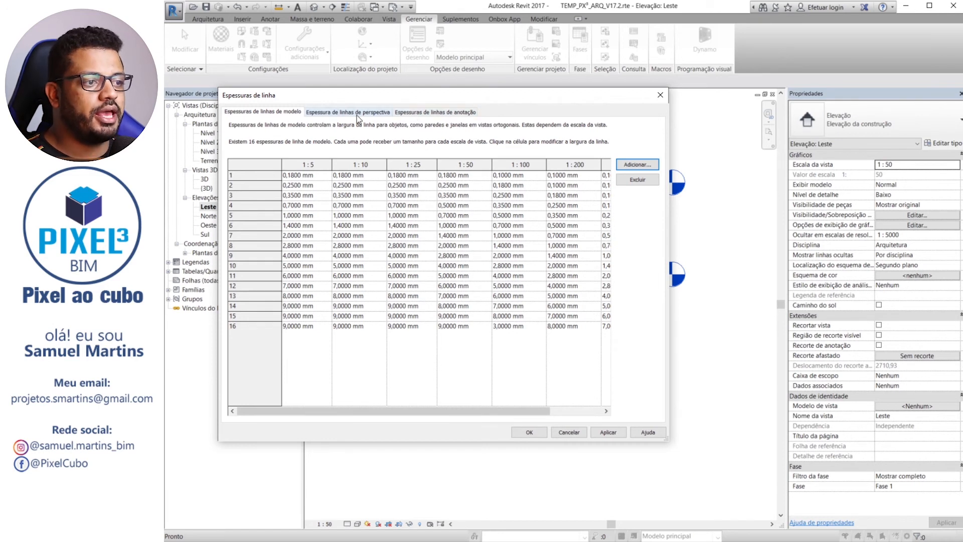
Review the annotation line weights, and set weight 2 to 0,13 mm and weight 3 to 0,18 mm
left_click(430, 114)
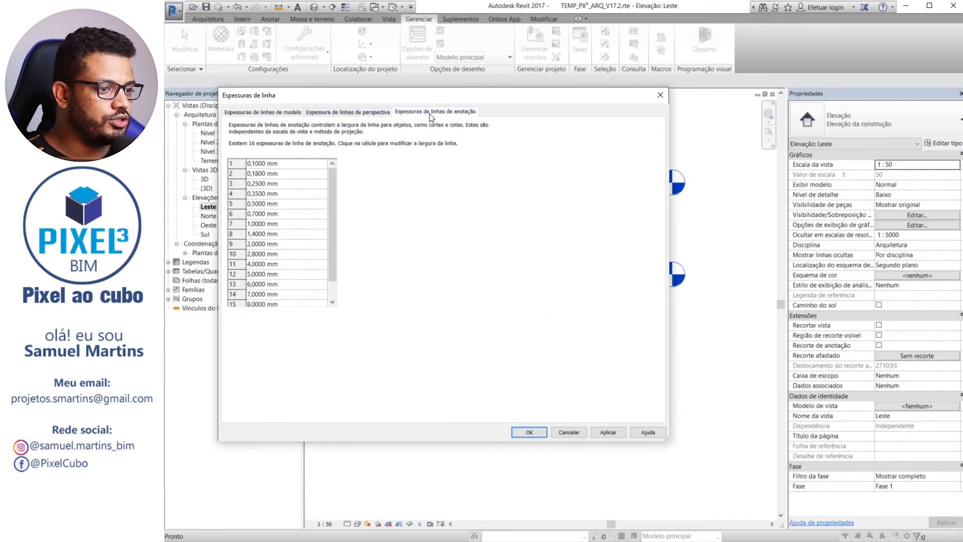
scroll(333, 222, "down", 1)
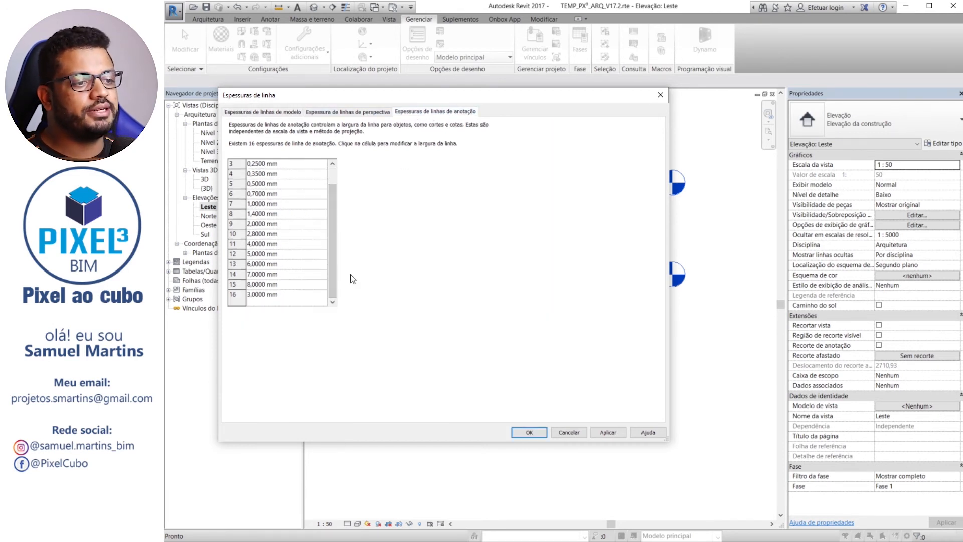
scroll(326, 190, "up", 1)
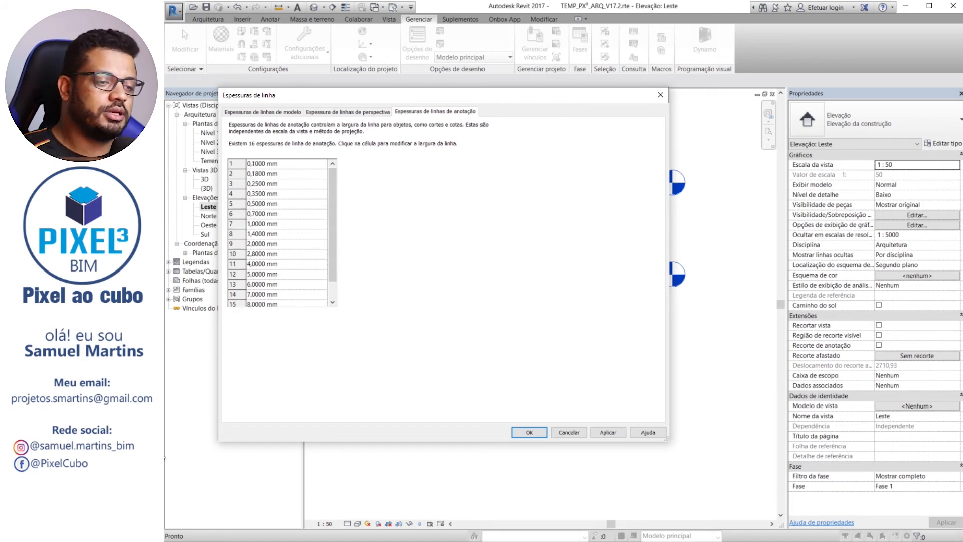
left_click(300, 164)
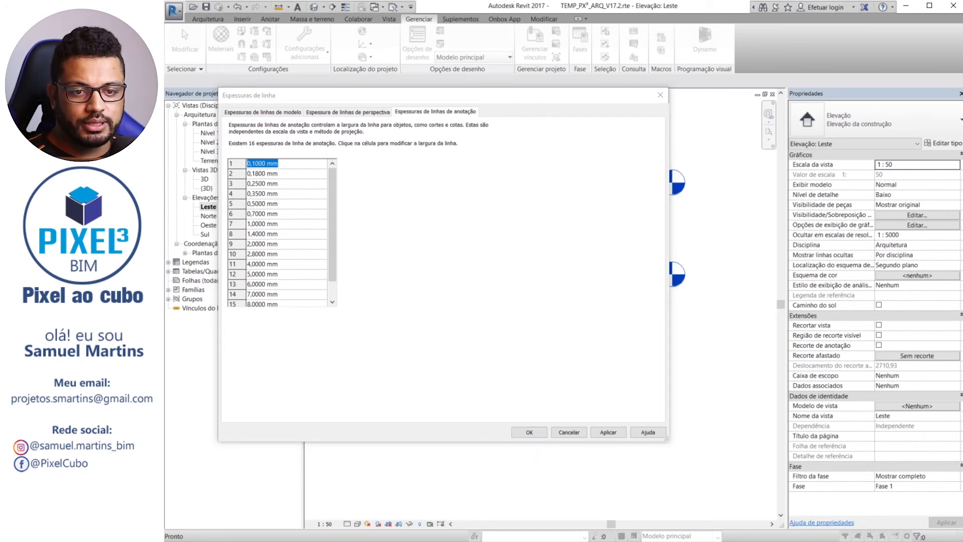
left_click(289, 176)
type("0")
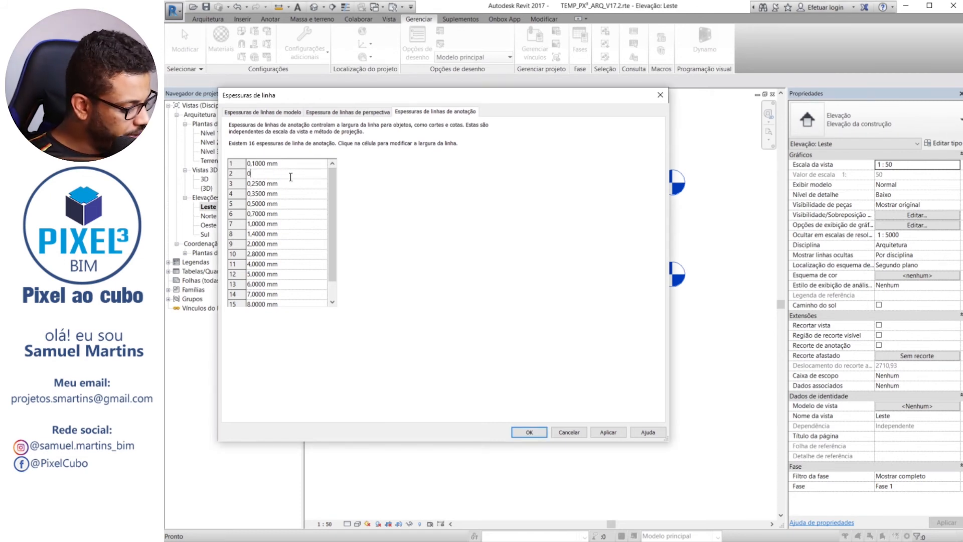
type(",1")
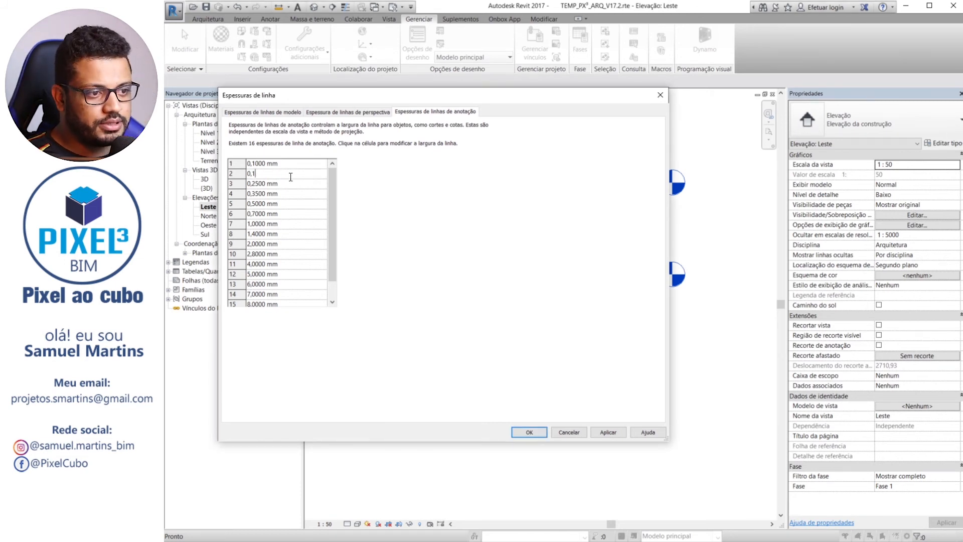
type("3")
key("Return")
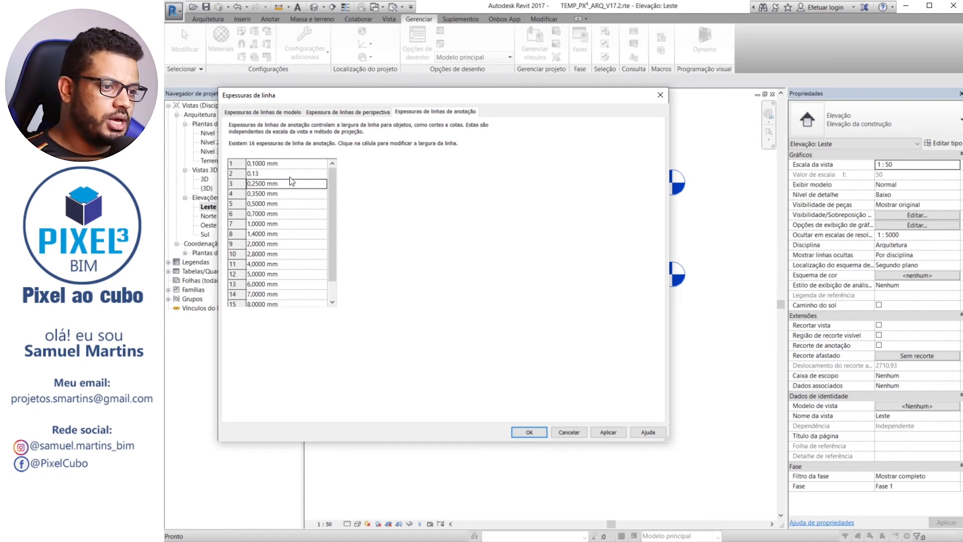
type("0,18")
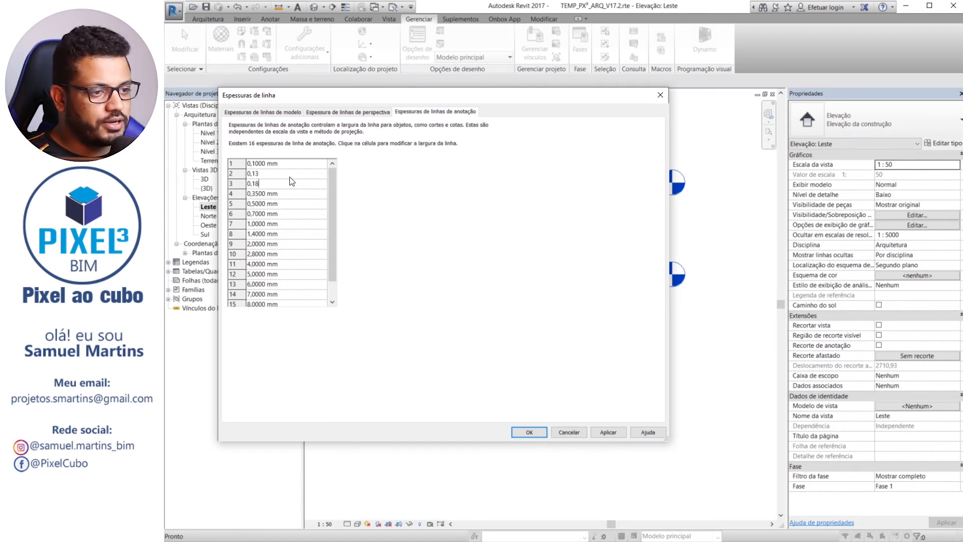
key("Return")
Set annotation line weights 4, 5 and 6 to 0,25, 0,35 and 0,5 mm
type("0,")
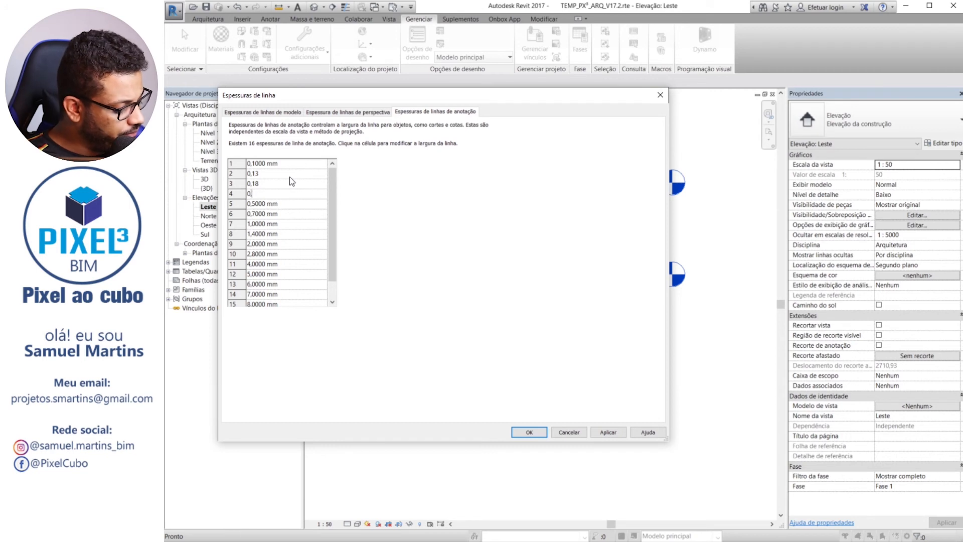
type("25")
key("Return")
type("0,")
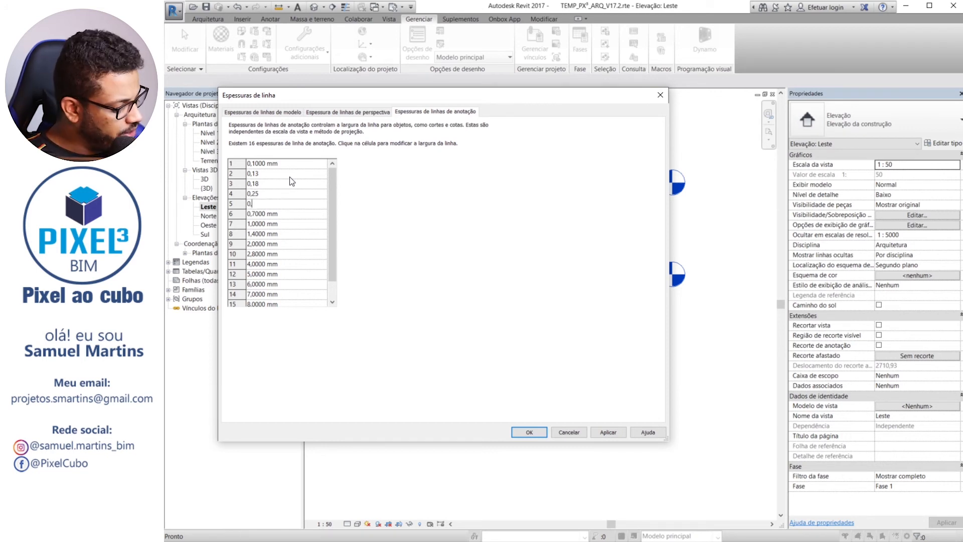
type("35")
key("Return")
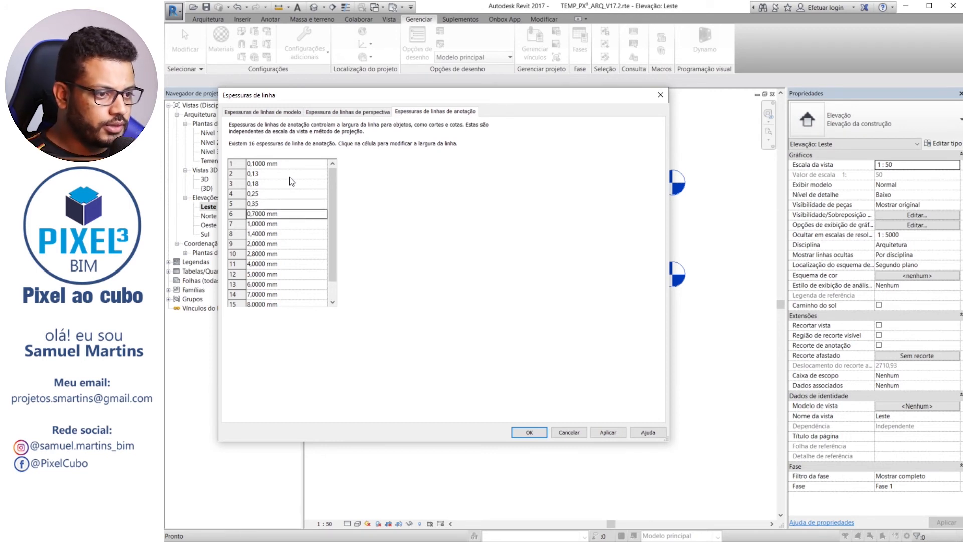
type("0,5")
key("Return")
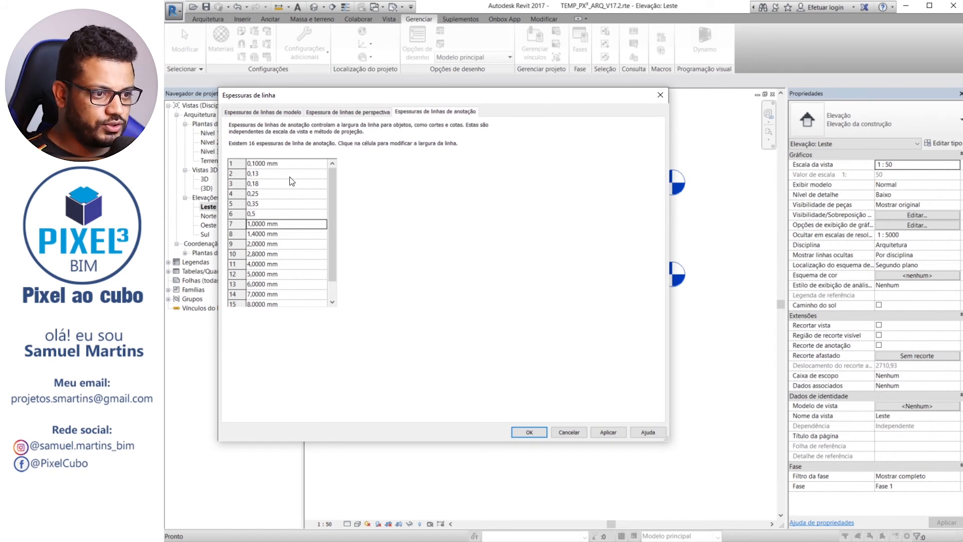
Set annotation line weights 7, 8, 9 and 10 to 0,7, 0,8, 0,9 and 1 mm
type("0,7")
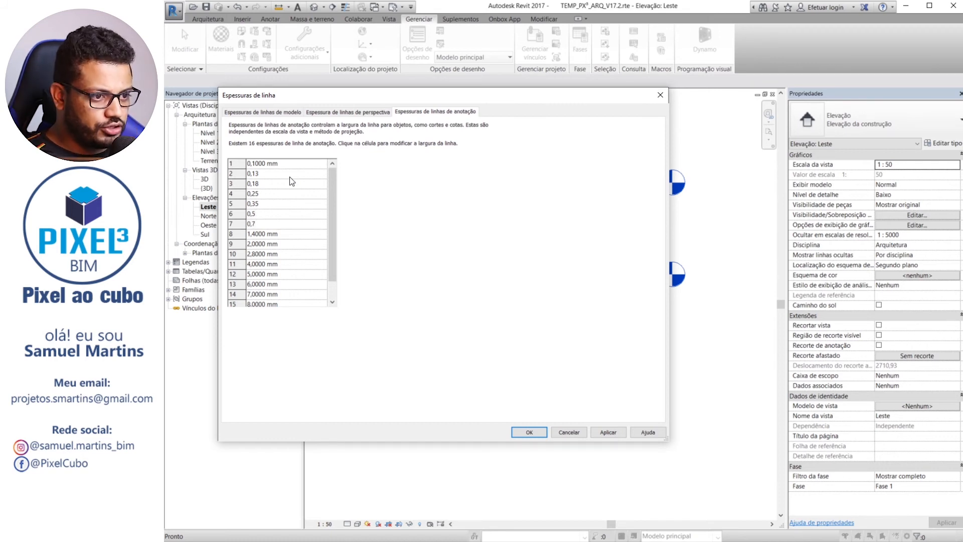
key("Return")
type("0,8")
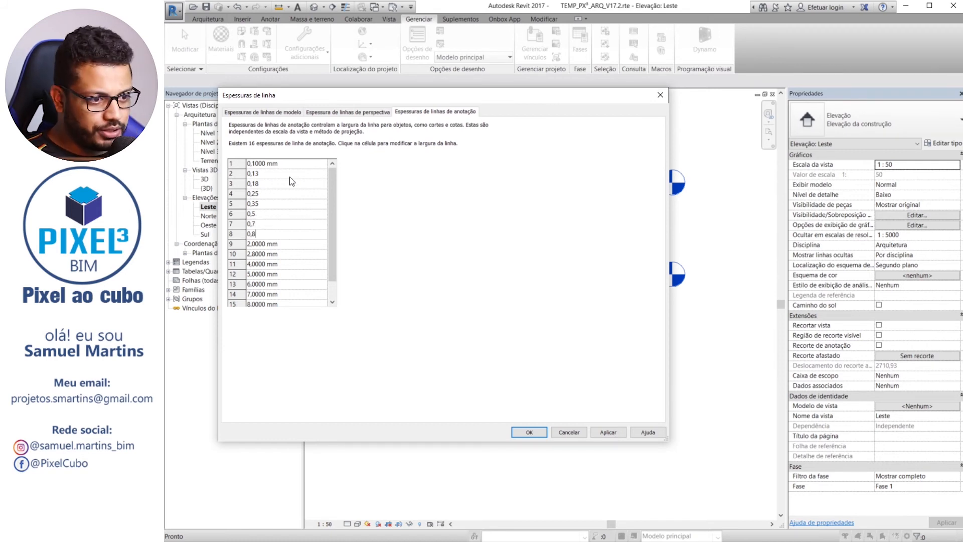
key("Return")
type("0,9")
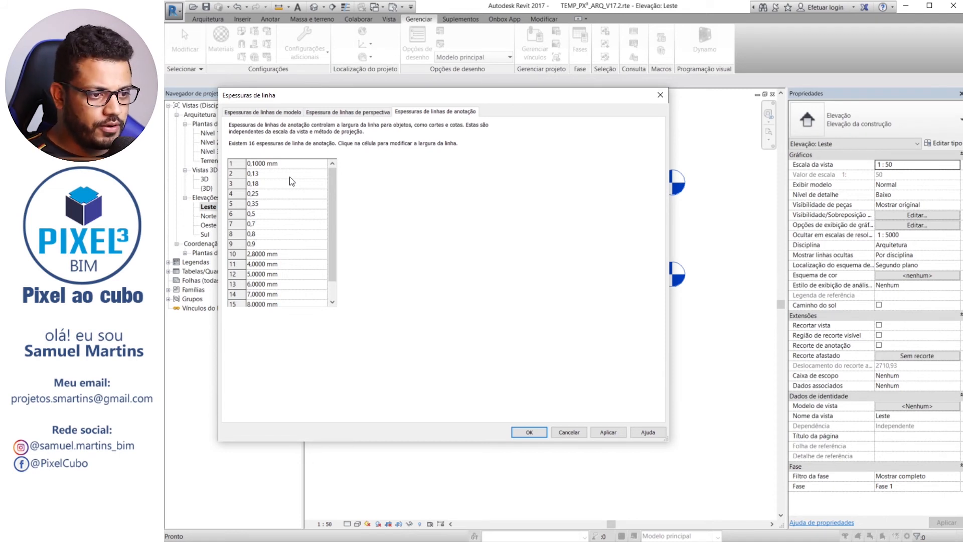
key("Return")
type("1")
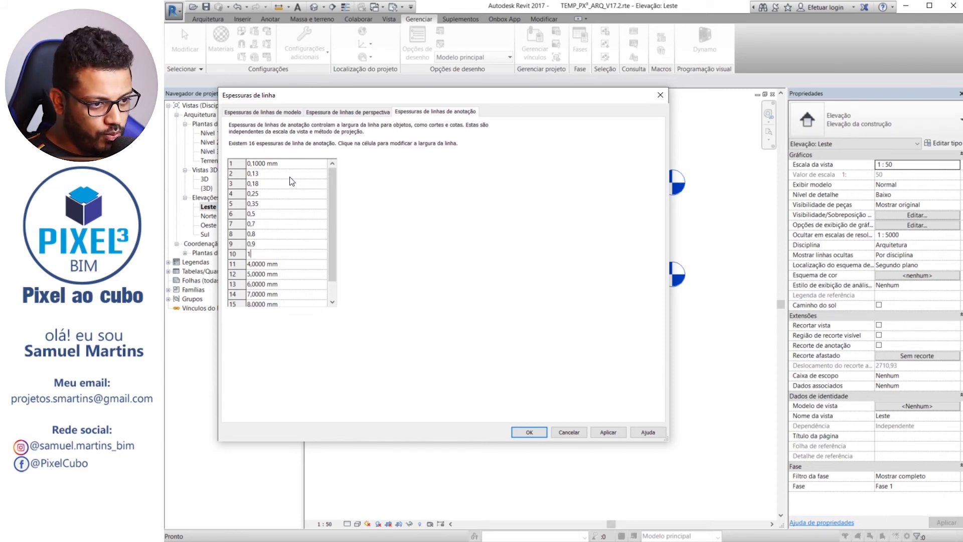
key("Return")
Set annotation line weights 11, 12 and 13 to 1,2, 1,4 and 1,8 mm
type("1,2")
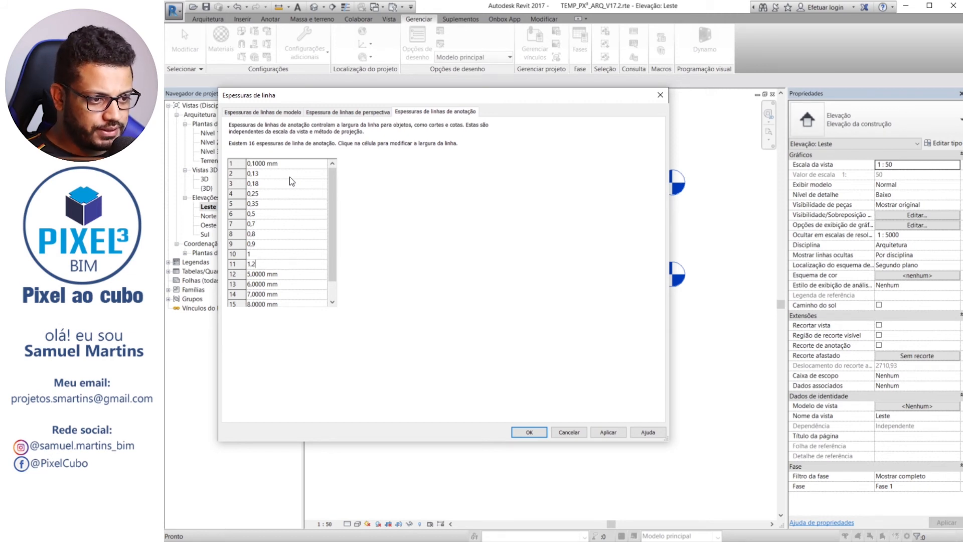
key("Return")
type("1,4")
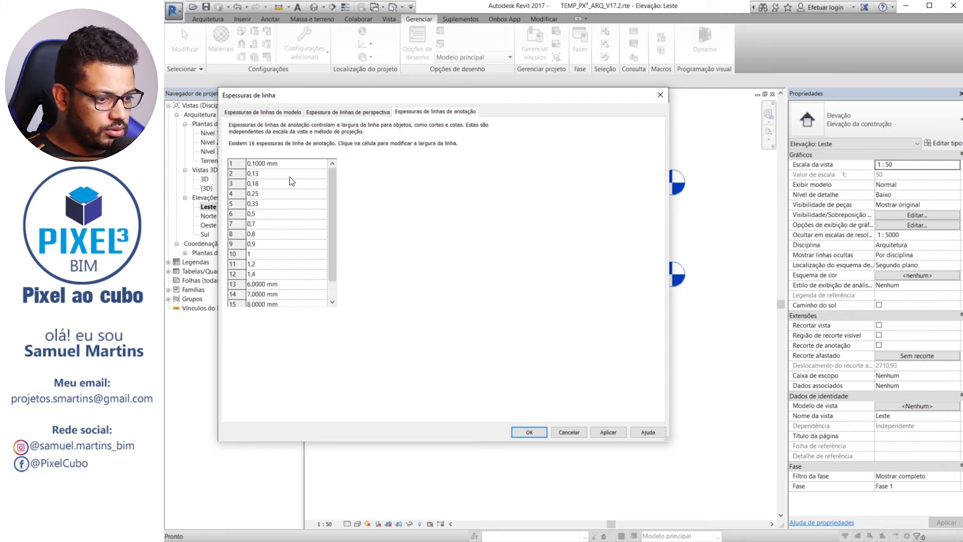
key("Return")
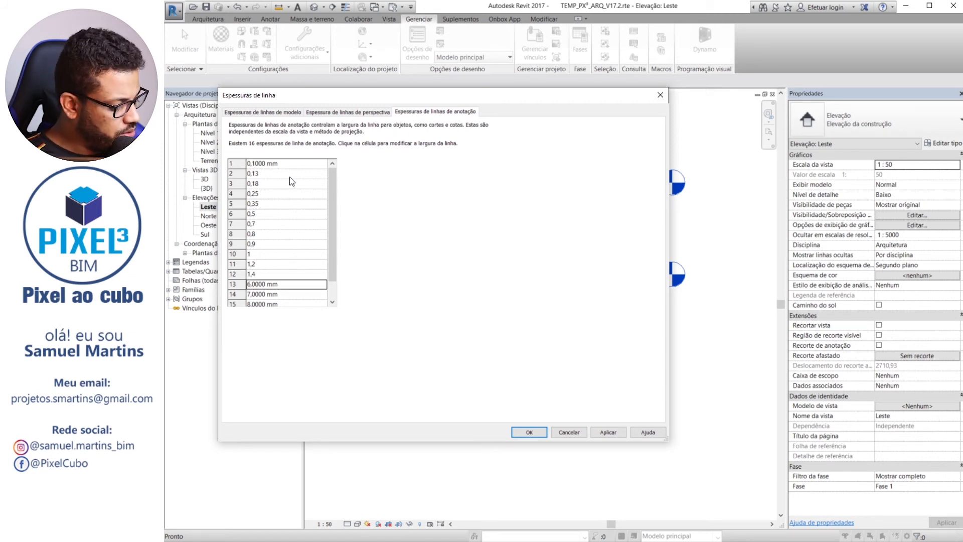
type("1,8")
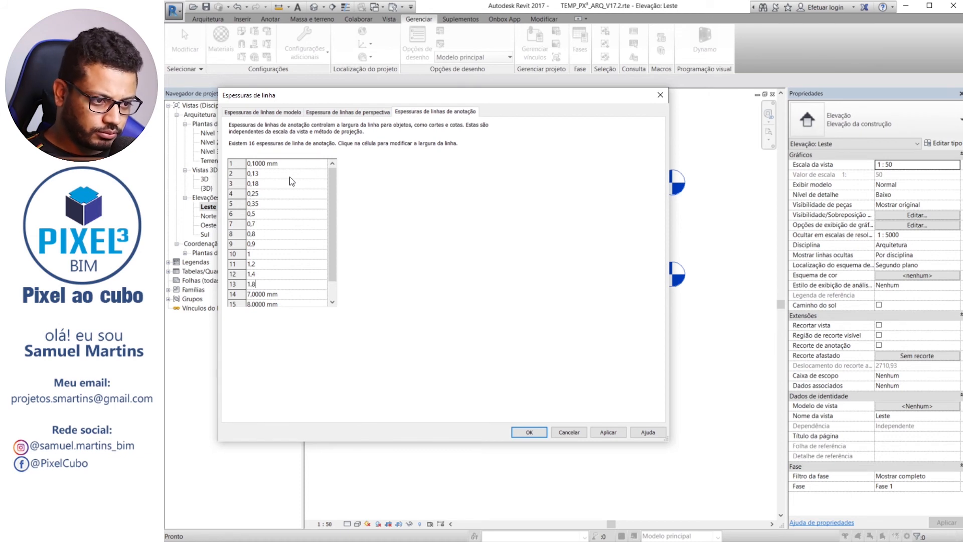
key("Return")
Set annotation line weights 14, 15 and 16 to 2, 2,5 and 3 mm, and apply the line weight changes
type("2")
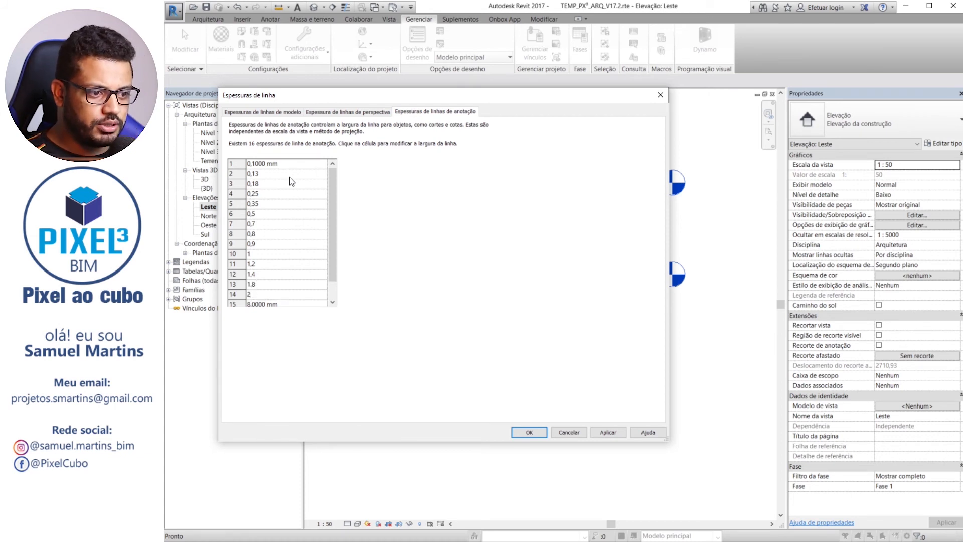
key("Return")
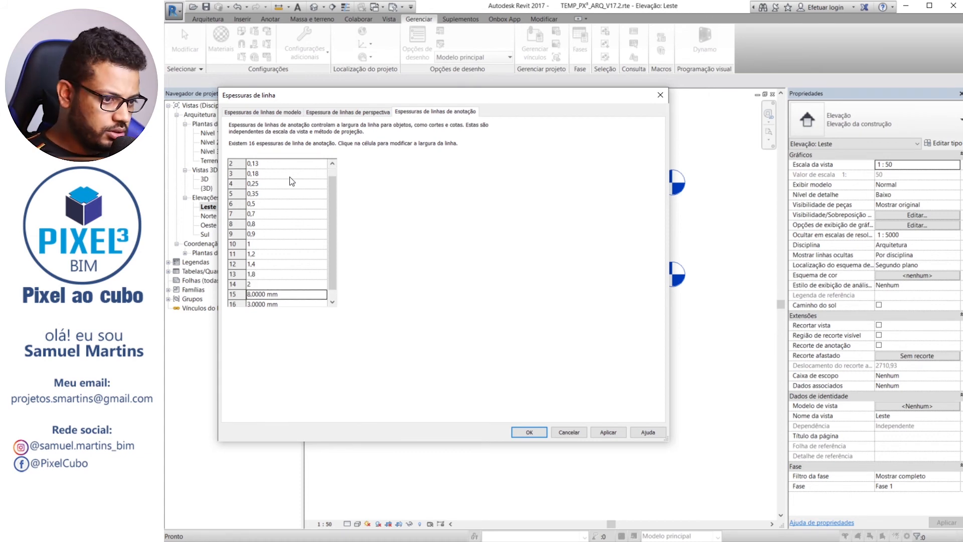
type("2,5")
key("Return")
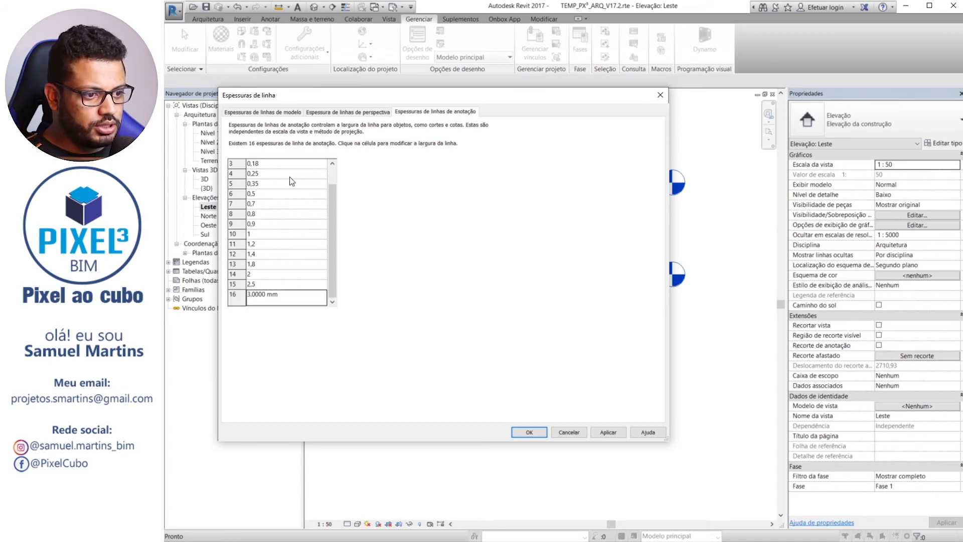
type("3")
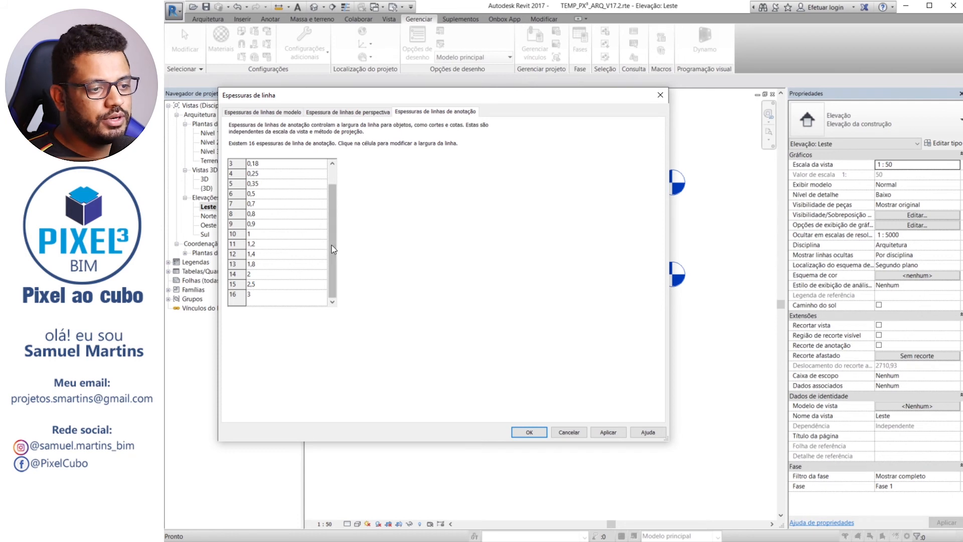
scroll(332, 249, "up", 1)
left_click(254, 164)
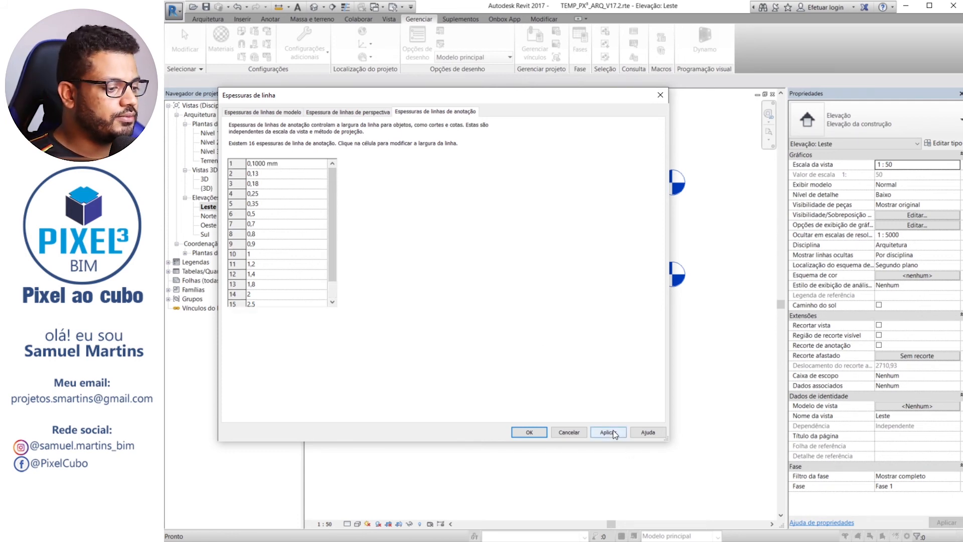
left_click_drag(529, 95, 764, 41)
left_click(843, 377)
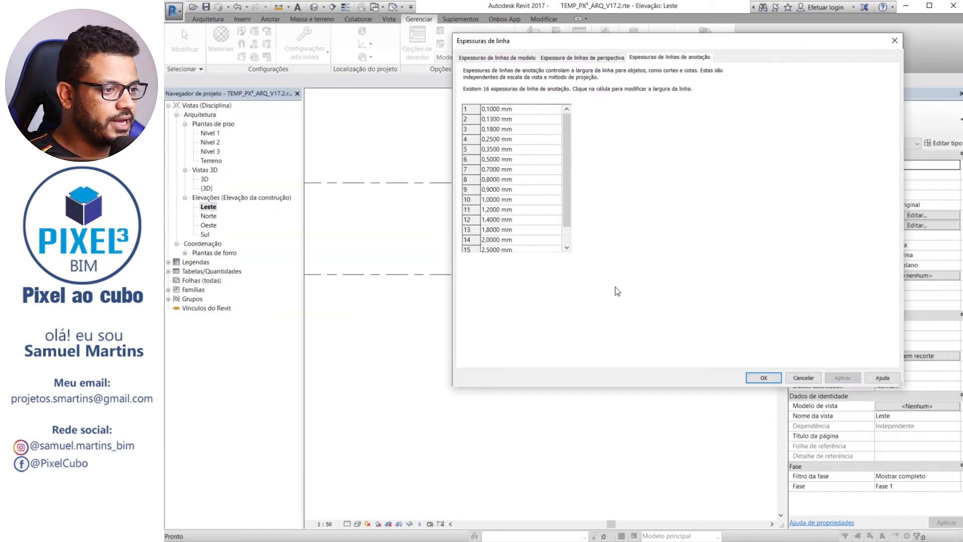
left_click(764, 378)
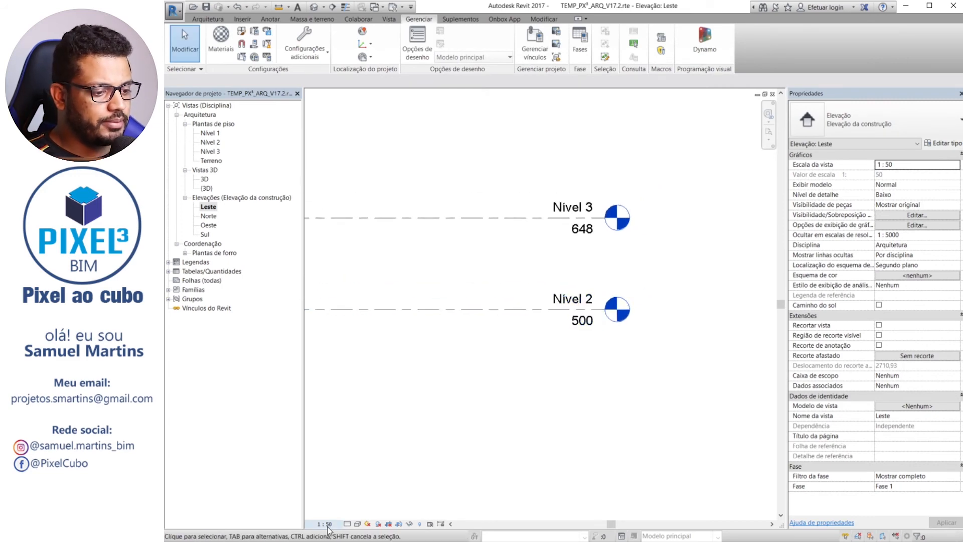
Set the line weight of the Nível 3 level's type, Cabeça de 8 mm, to 1
middle_click_drag(479, 305, 468, 363)
scroll(533, 269, "up", 2)
left_click(525, 289)
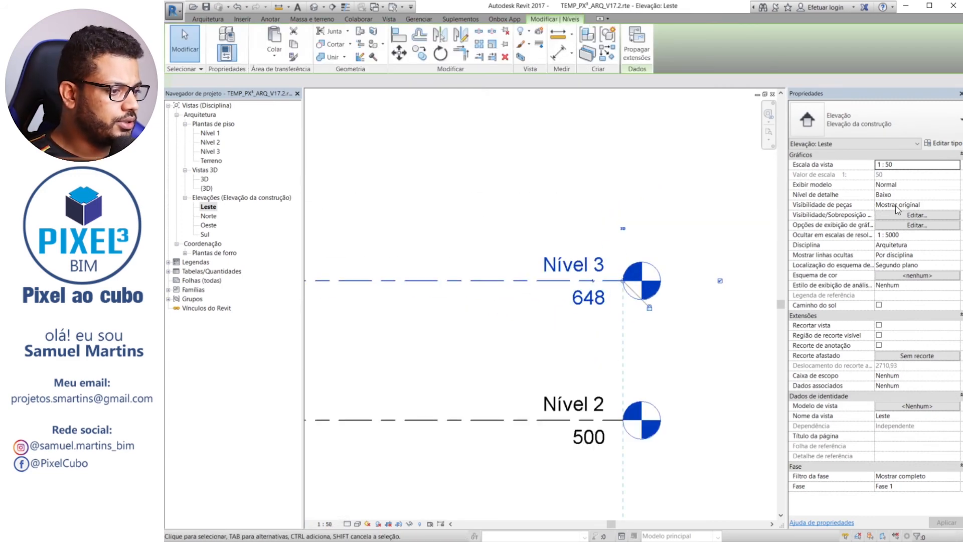
left_click(942, 143)
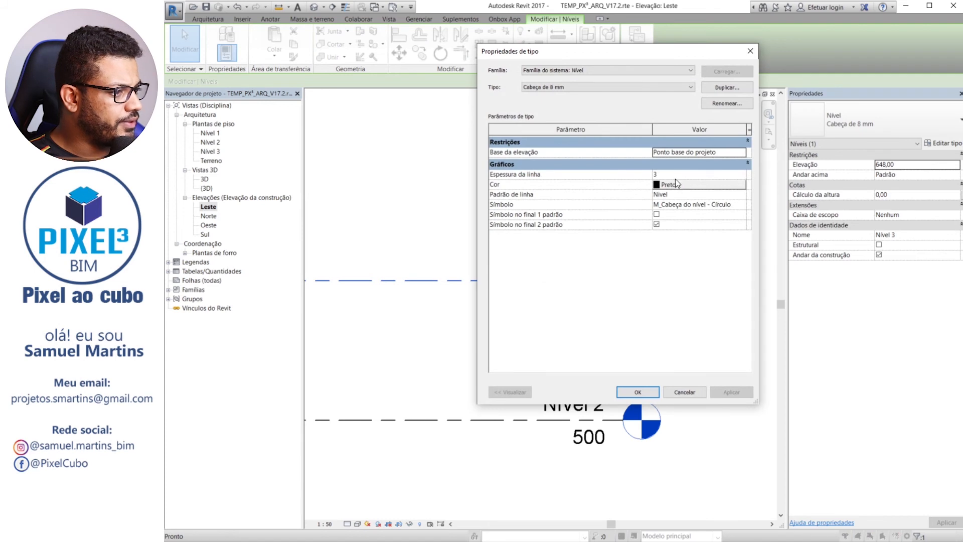
left_click(677, 175)
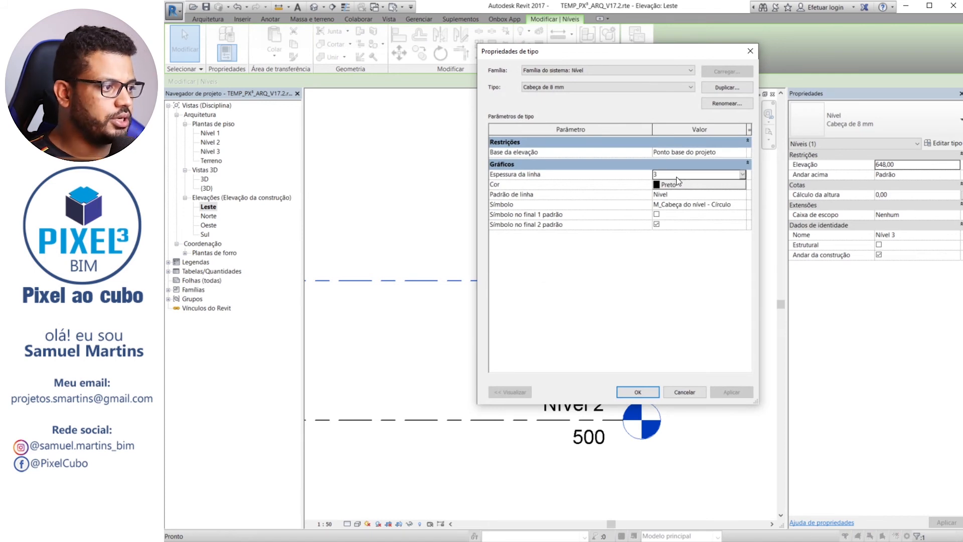
type("1")
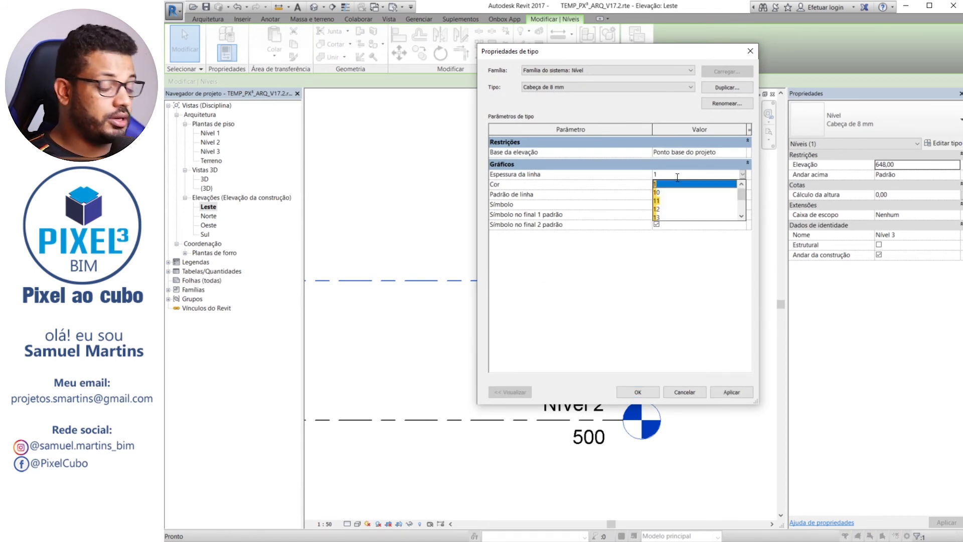
left_click(628, 296)
left_click(732, 394)
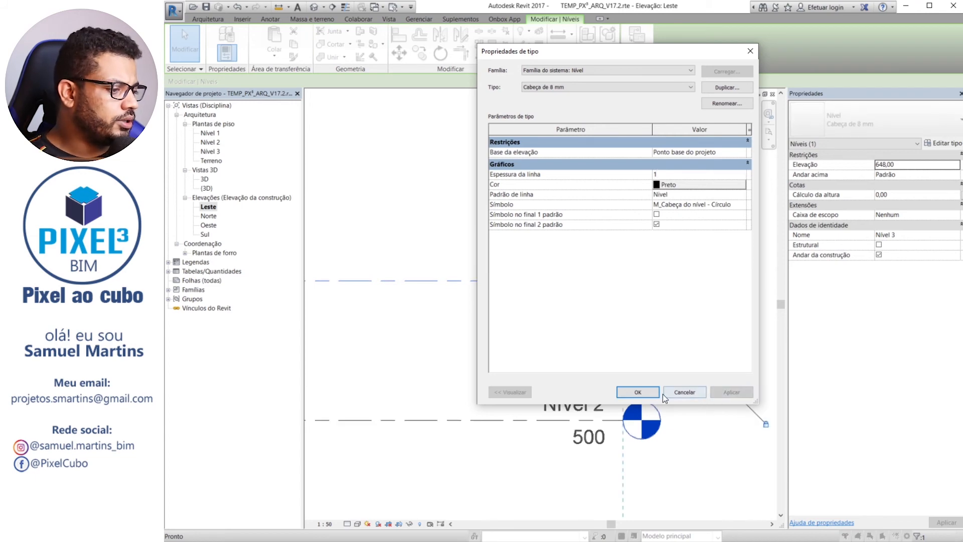
left_click(636, 392)
scroll(459, 225, "down", 2)
key("Escape")
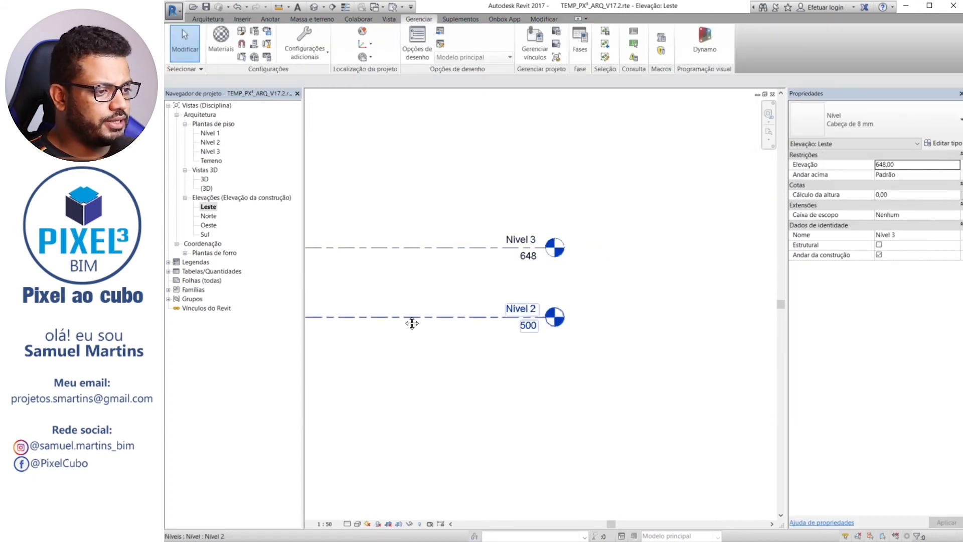
Compare the level lines at view scales 1:100 and 1:1000, leaving the Leste elevation at 1:100
left_click(324, 524)
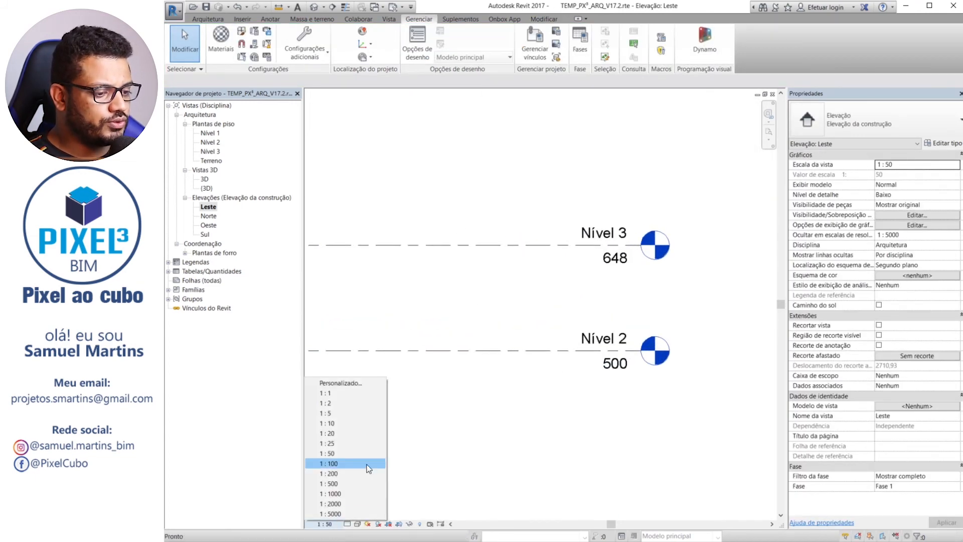
left_click(351, 462)
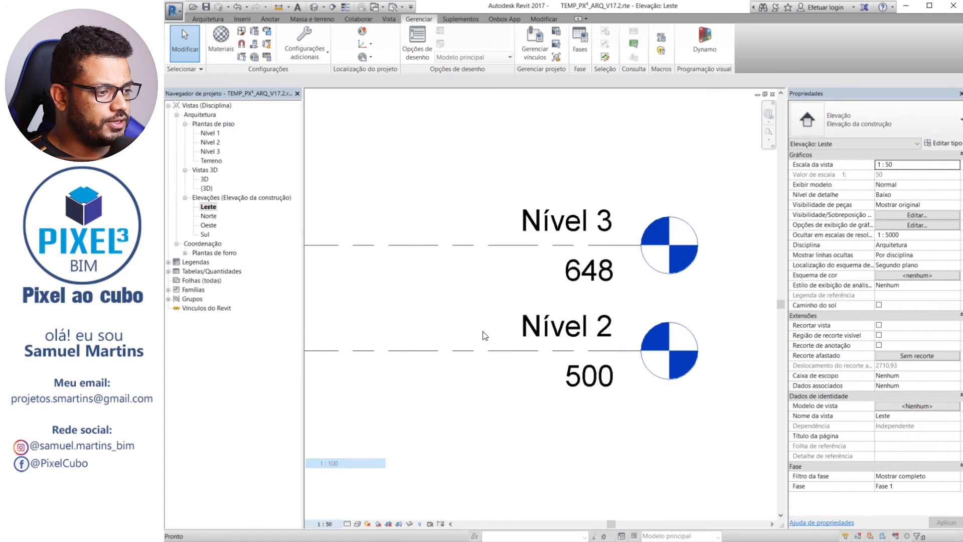
left_click(325, 524)
left_click(356, 496)
left_click(333, 523)
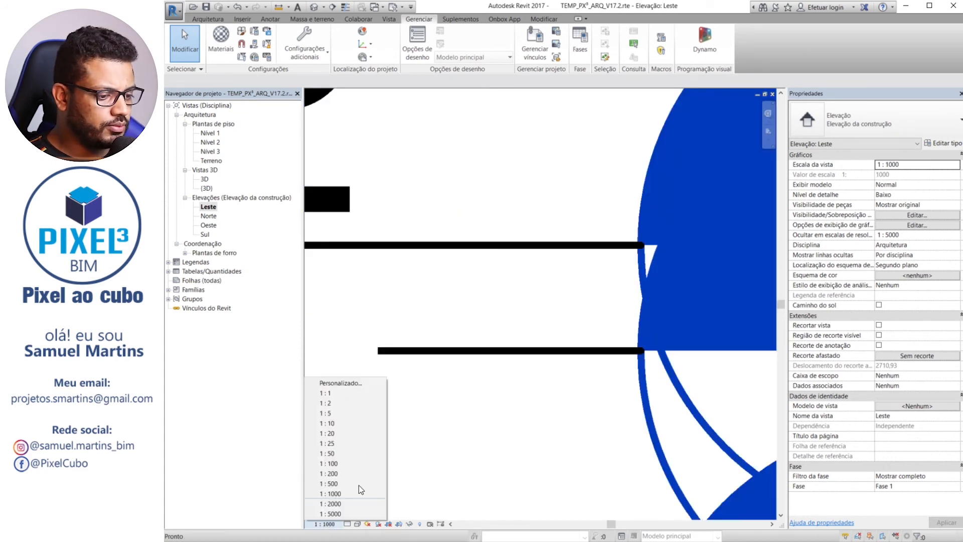
left_click(357, 465)
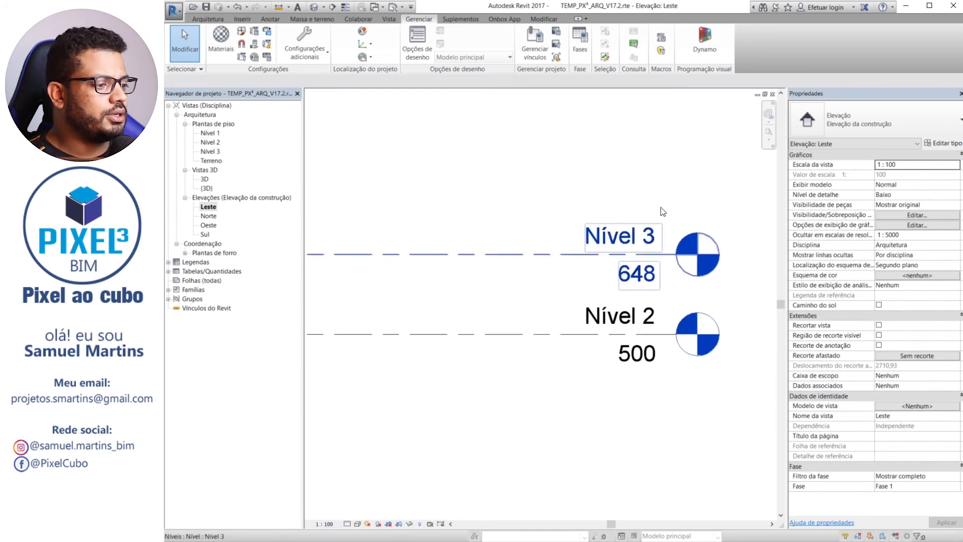
middle_click_drag(569, 310, 445, 302)
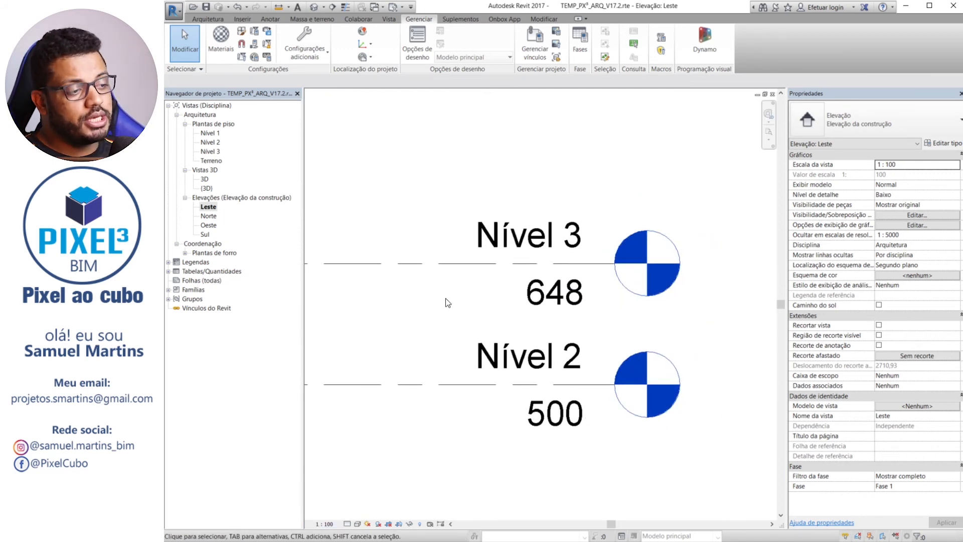
middle_click_drag(404, 316, 496, 377)
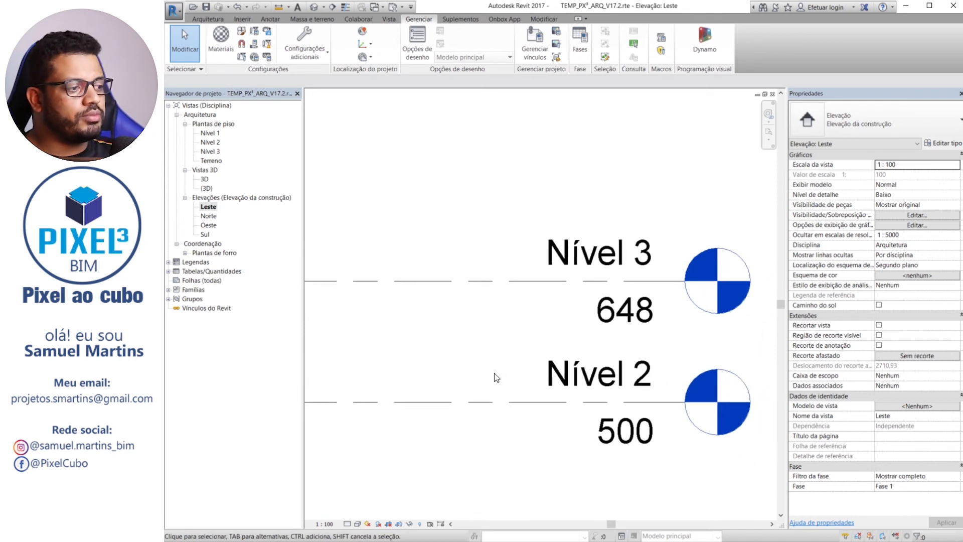
left_click(345, 7)
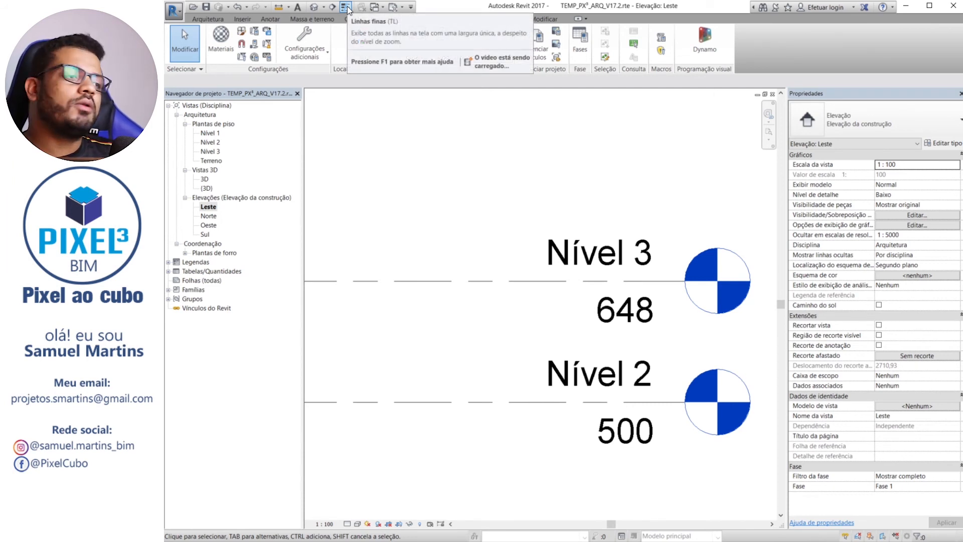
middle_click_drag(498, 268, 555, 272)
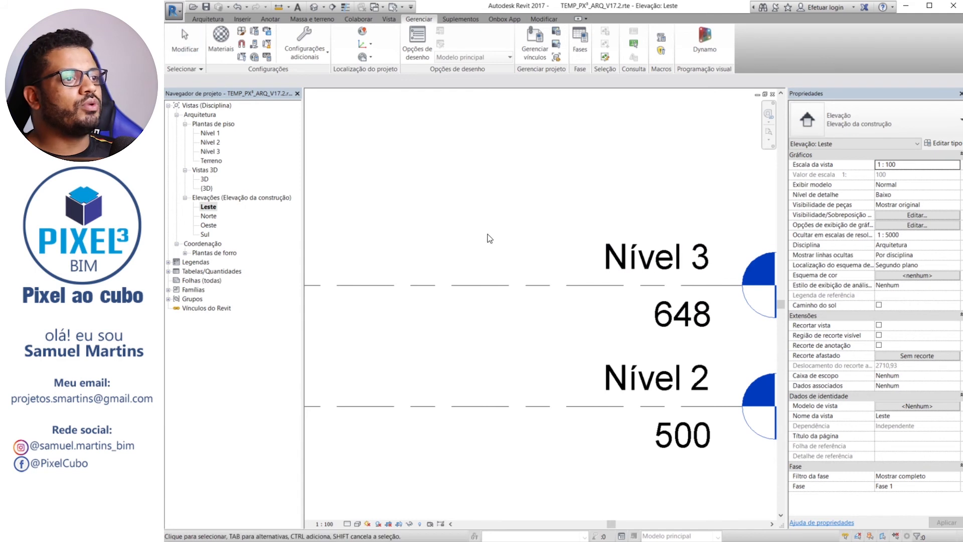
scroll(484, 236, "down", 2)
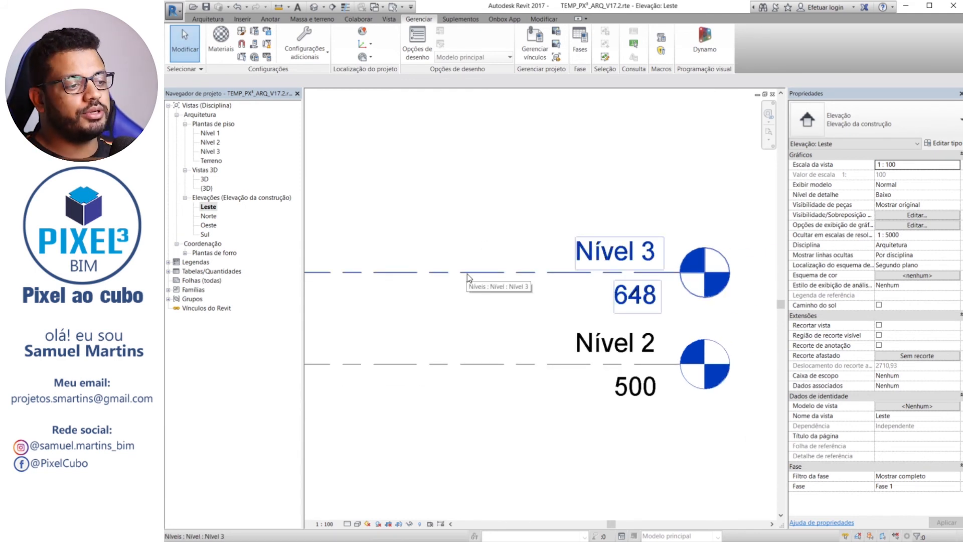
middle_click_drag(467, 274, 477, 275)
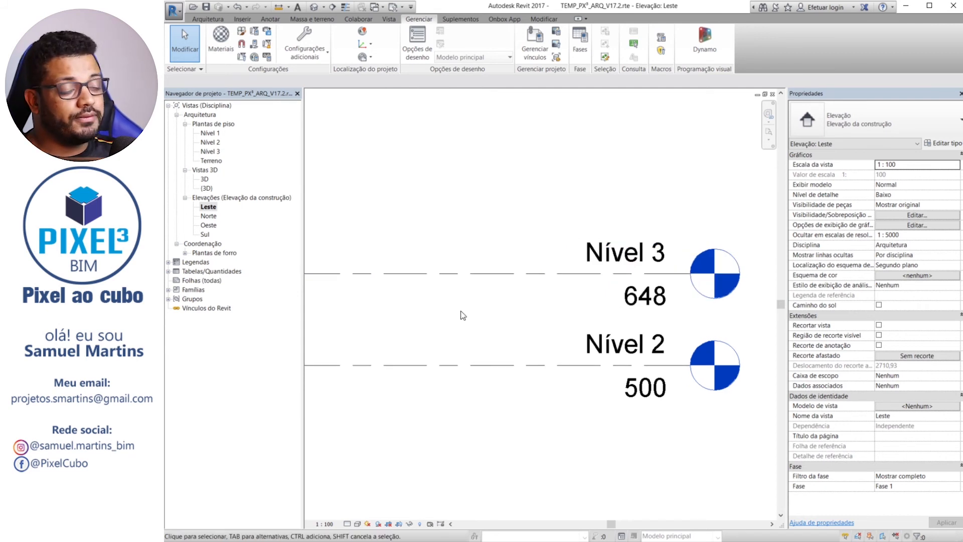
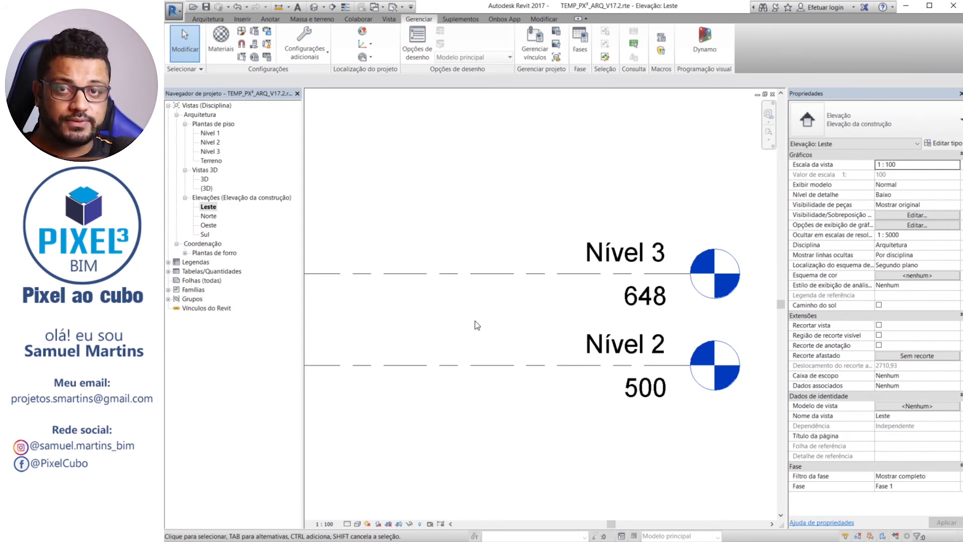
middle_click_drag(518, 300, 527, 301)
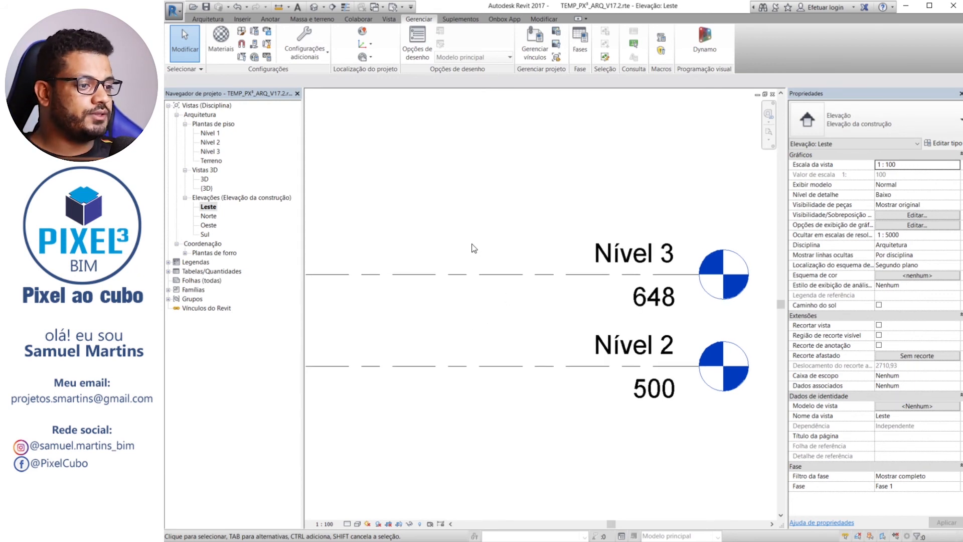
left_click(297, 61)
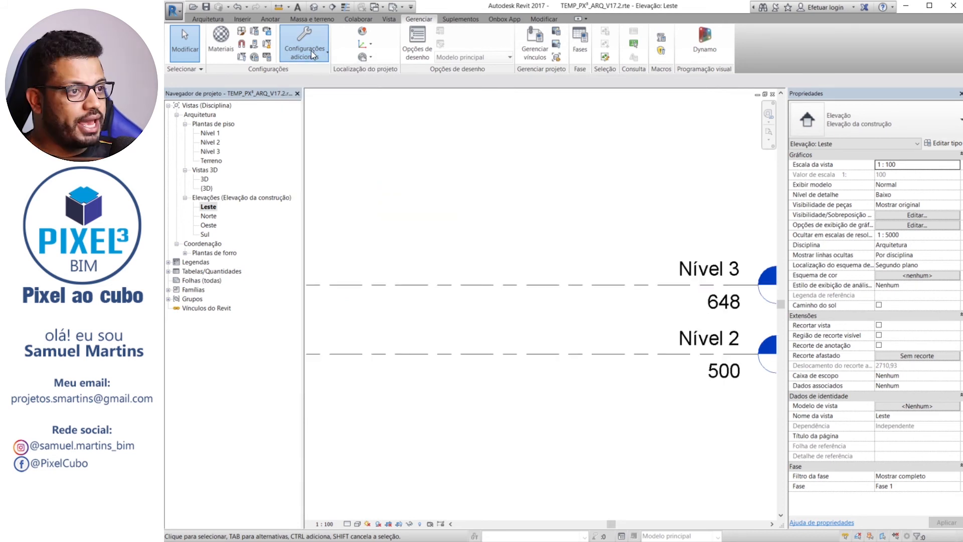
left_click(311, 51)
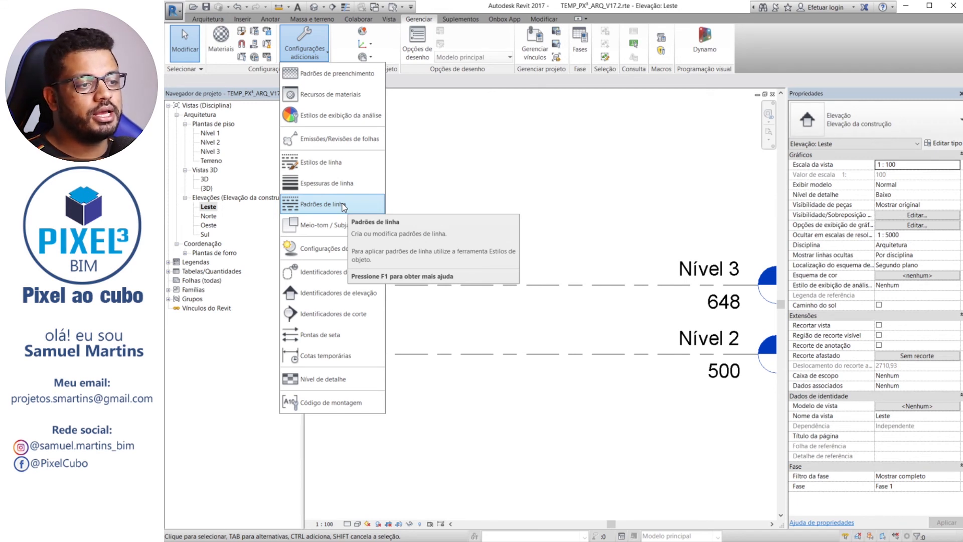
left_click(476, 188)
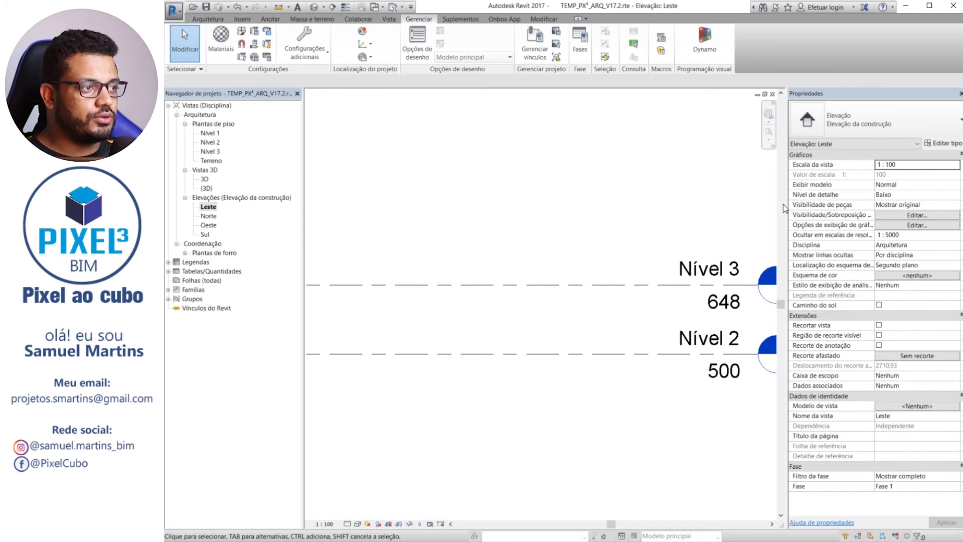
Switch to the Leste elevation of the open template TEMP_PX³_ARQ_V17.rte
scroll(504, 158, "down", 5)
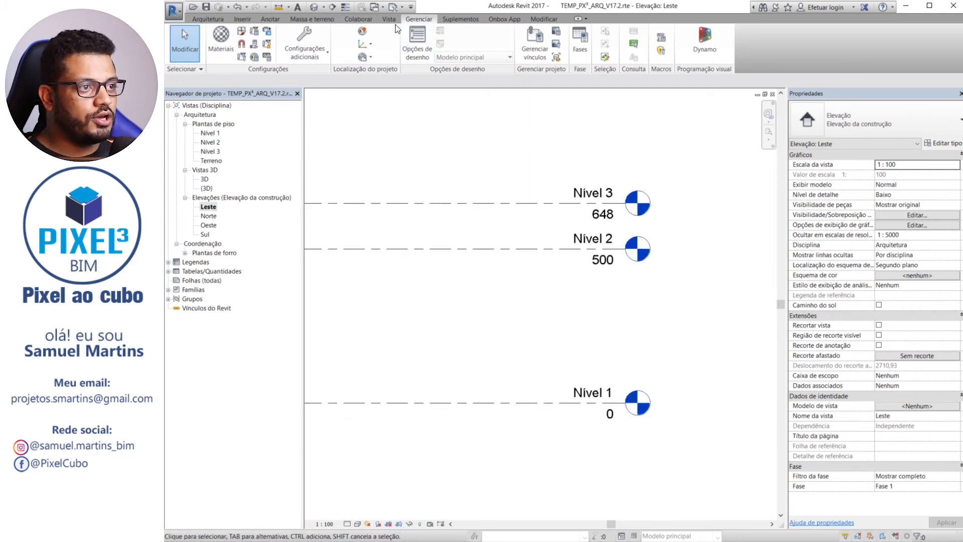
left_click(377, 7)
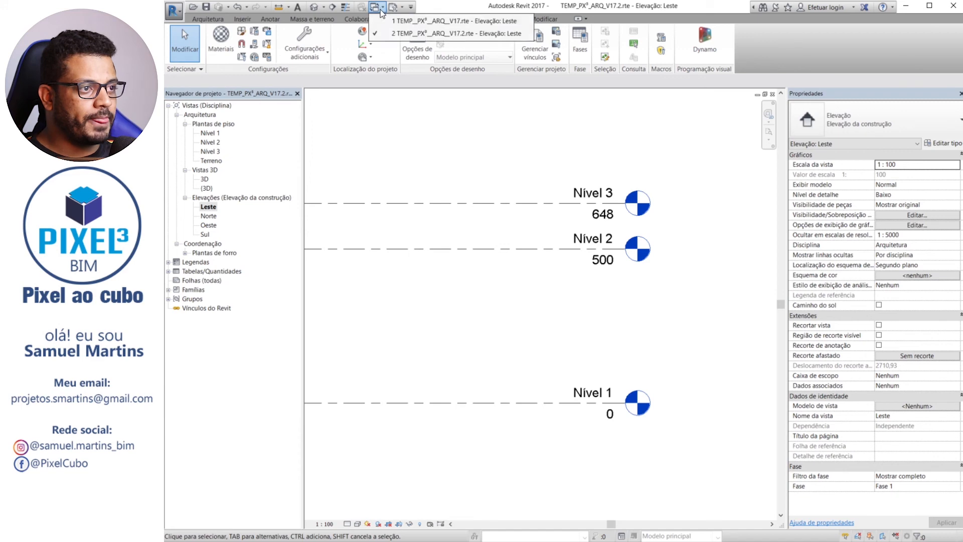
left_click(512, 21)
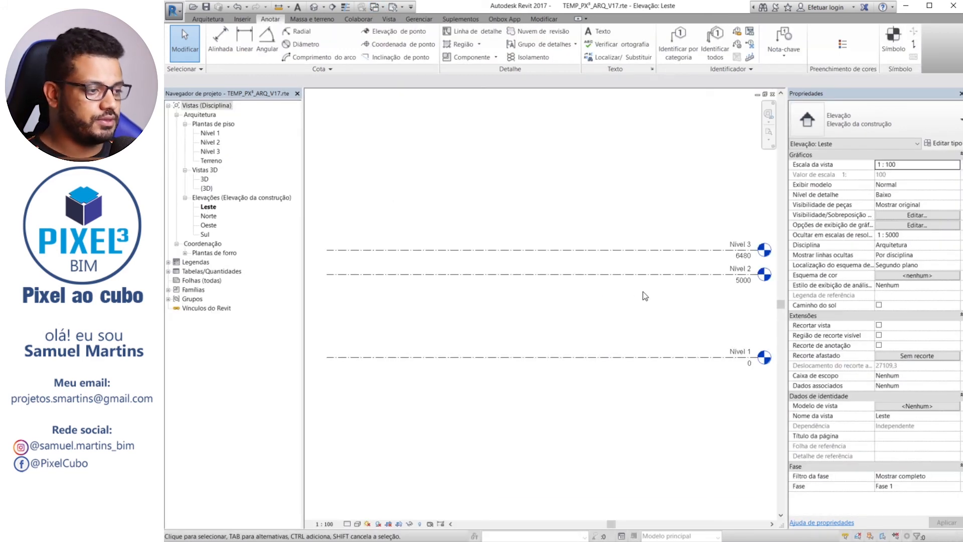
middle_click_drag(642, 291, 531, 256)
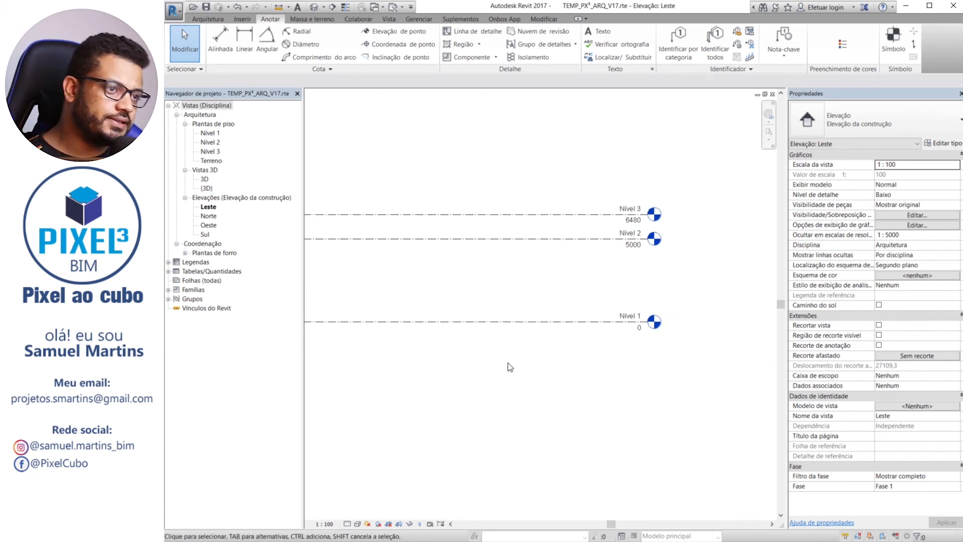
Open the line styles settings, saving the project on the way
left_click(420, 19)
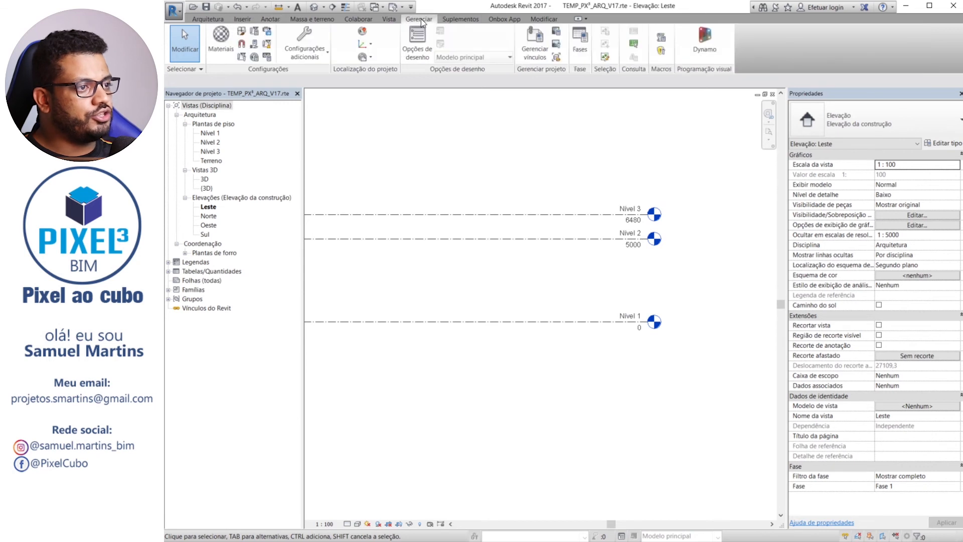
left_click(308, 46)
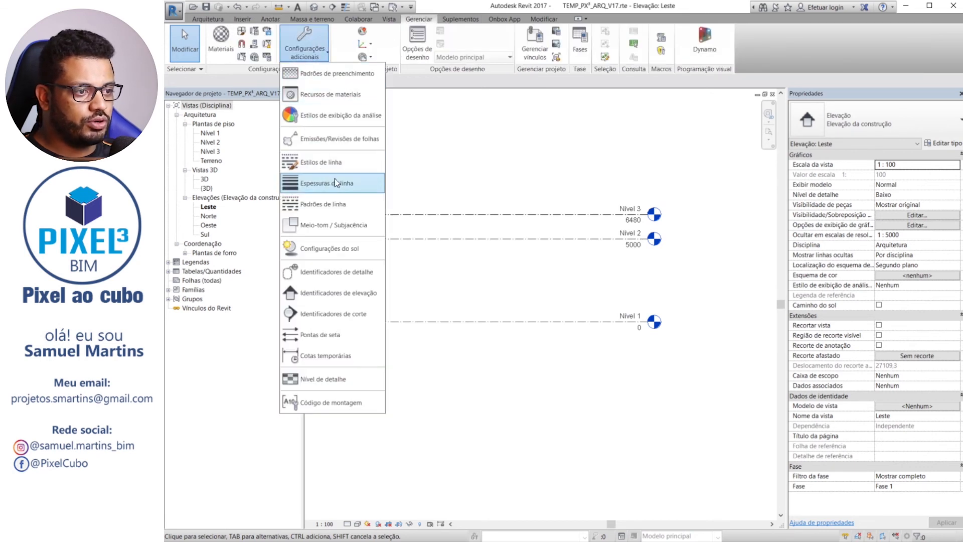
left_click(345, 165)
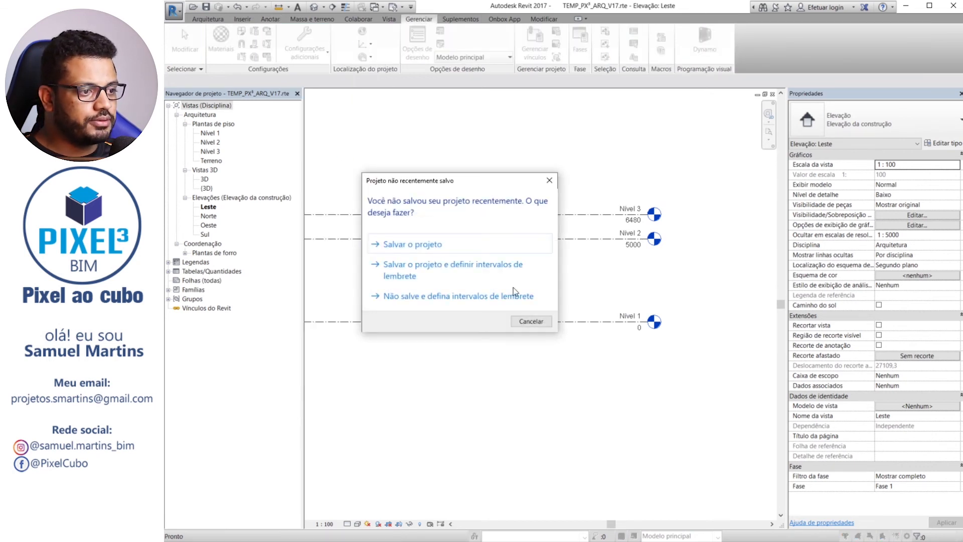
left_click(406, 246)
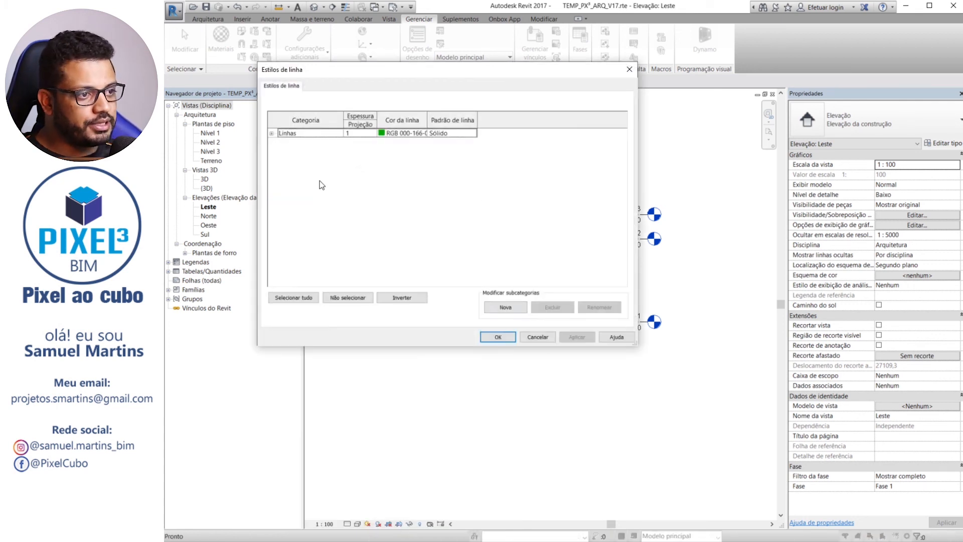
Examine the weights, colours and patterns of the Linhas subcategories, including Traço dois pontos and Traço espaçado, and close the line styles
left_click(272, 134)
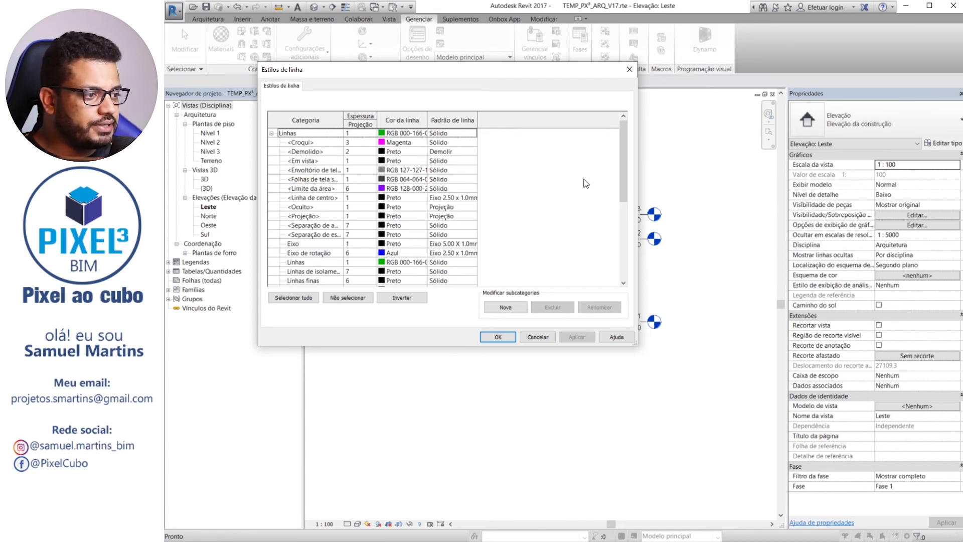
left_click_drag(621, 170, 625, 237)
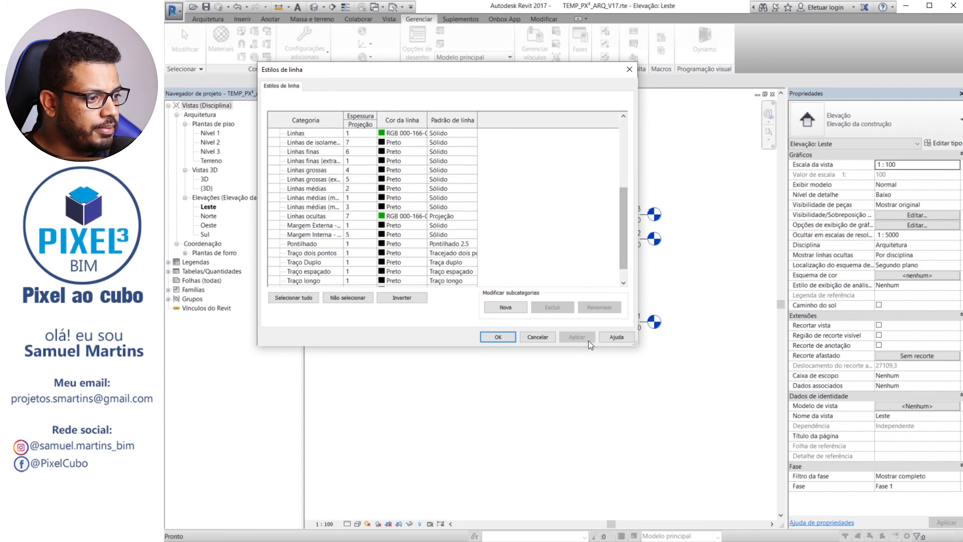
left_click_drag(598, 346, 600, 497)
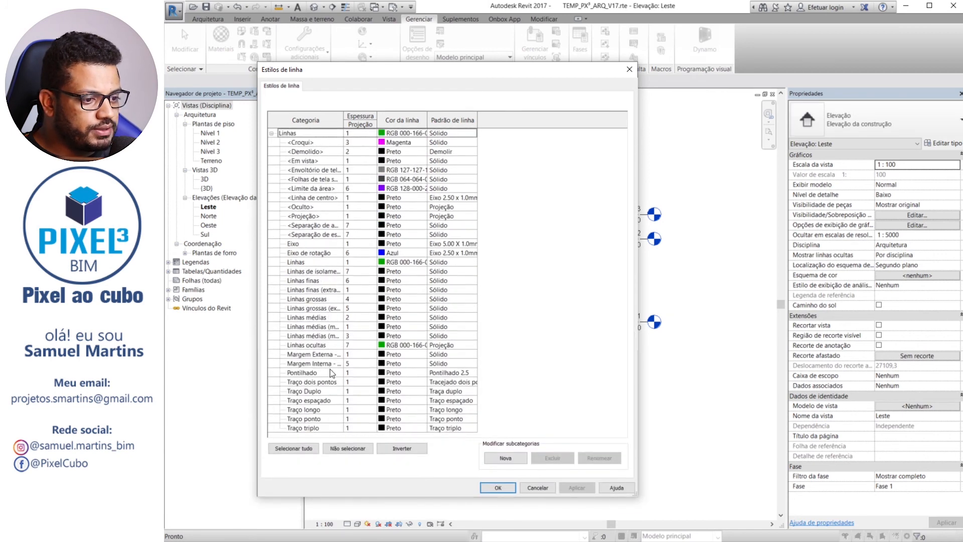
left_click(325, 383)
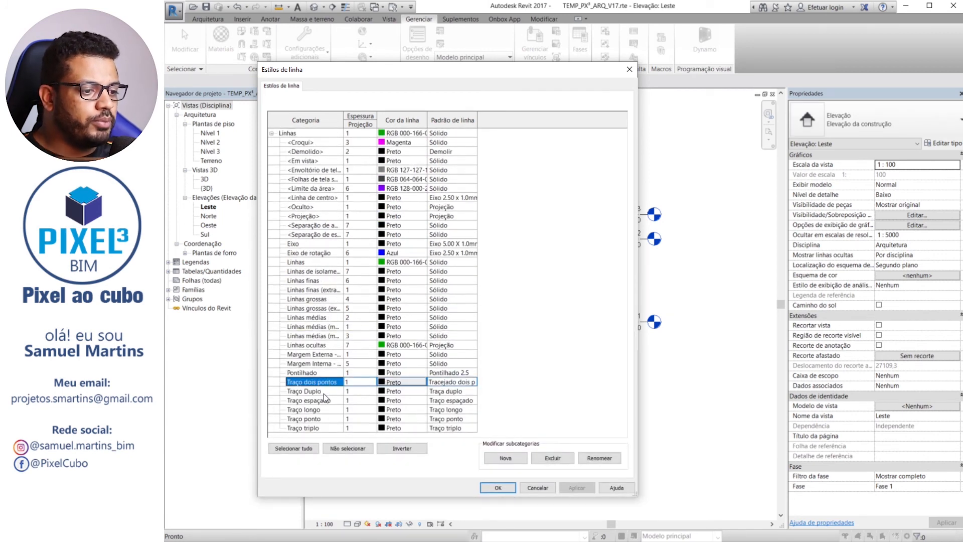
left_click(331, 401)
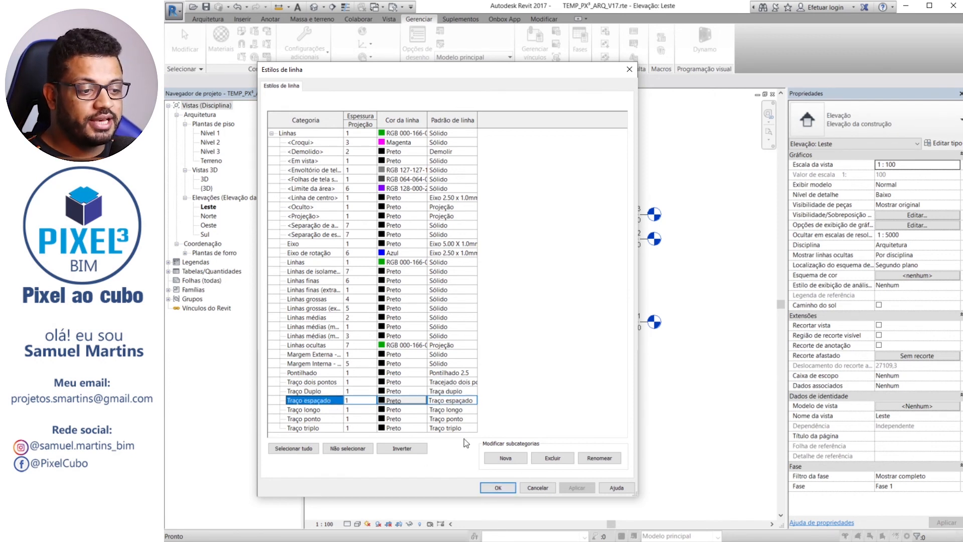
left_click(504, 487)
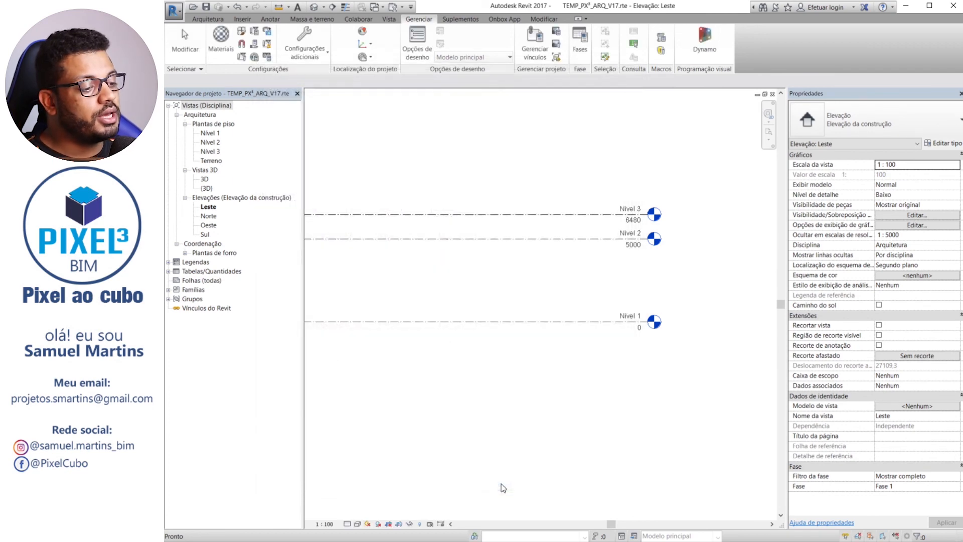
Draw a horizontal detail line about 6400 mm long in the Traço espaçado style above the Nível 3 level
left_click(271, 19)
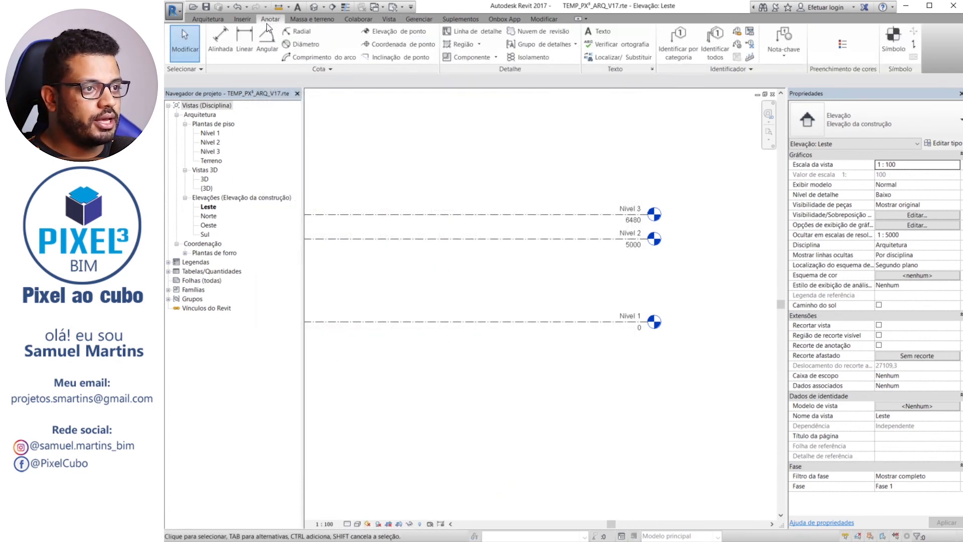
left_click(482, 33)
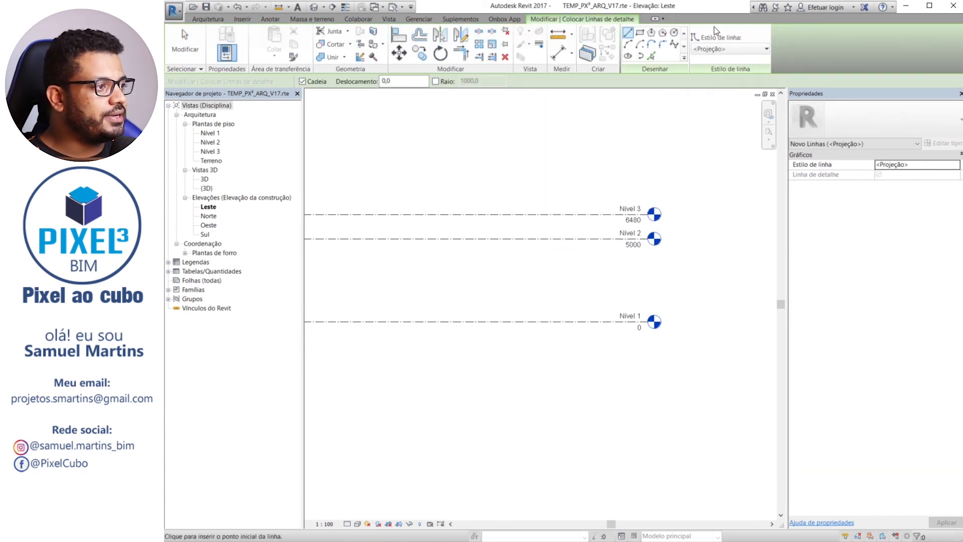
left_click(746, 52)
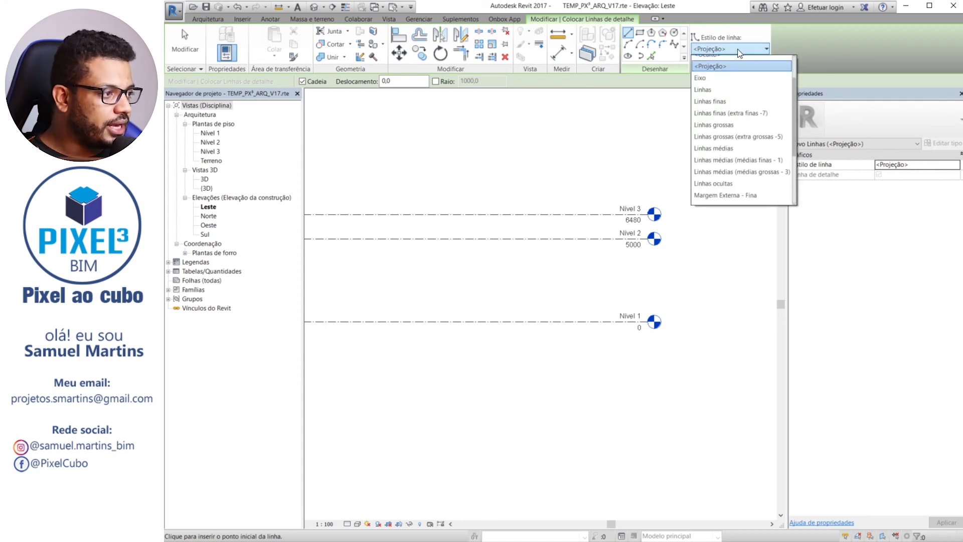
mouse_move(796, 77)
left_mouse_down()
mouse_move(794, 151)
mouse_move(792, 74)
left_mouse_up()
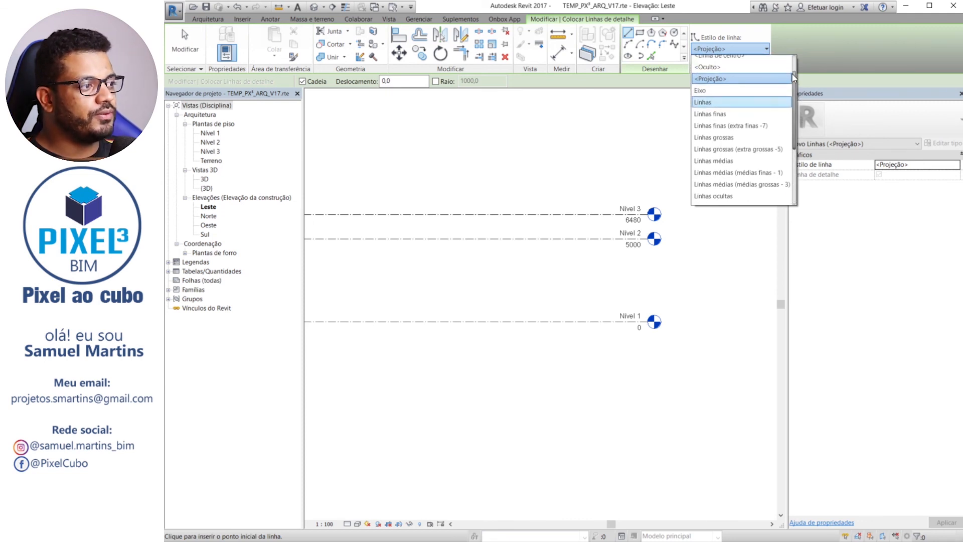
scroll(735, 170, "down", 2)
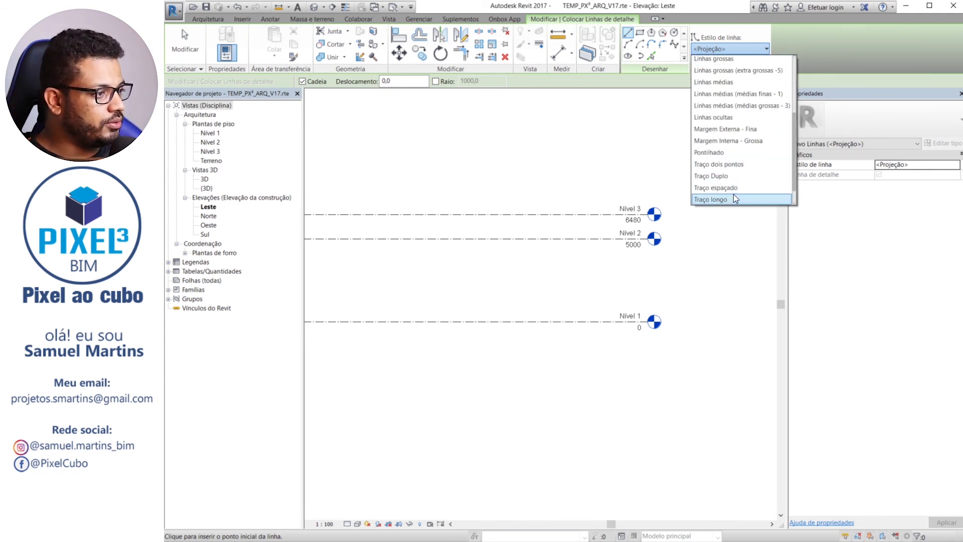
left_click(723, 193)
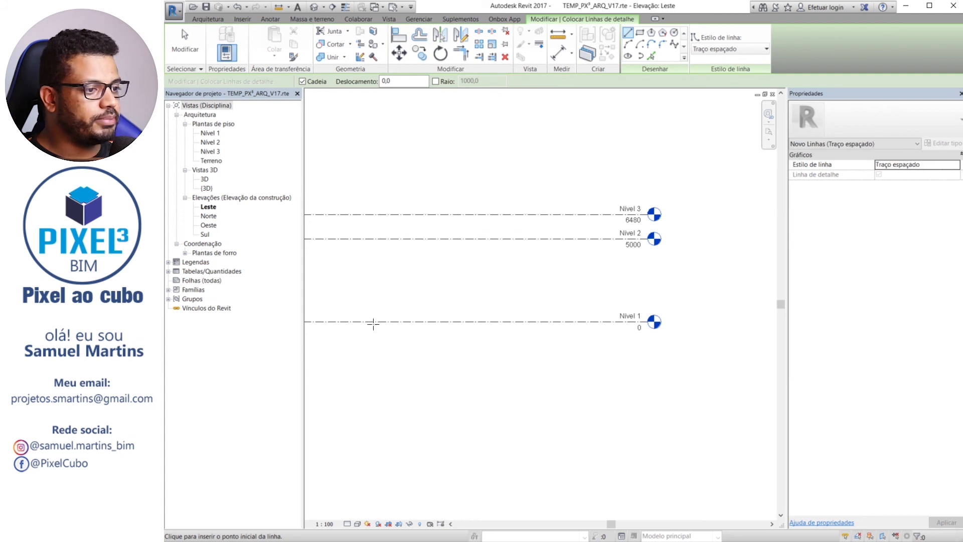
middle_click_drag(372, 323, 490, 254)
scroll(436, 133, "up", 3)
scroll(436, 130, "up", 1)
middle_click_drag(436, 131, 420, 222)
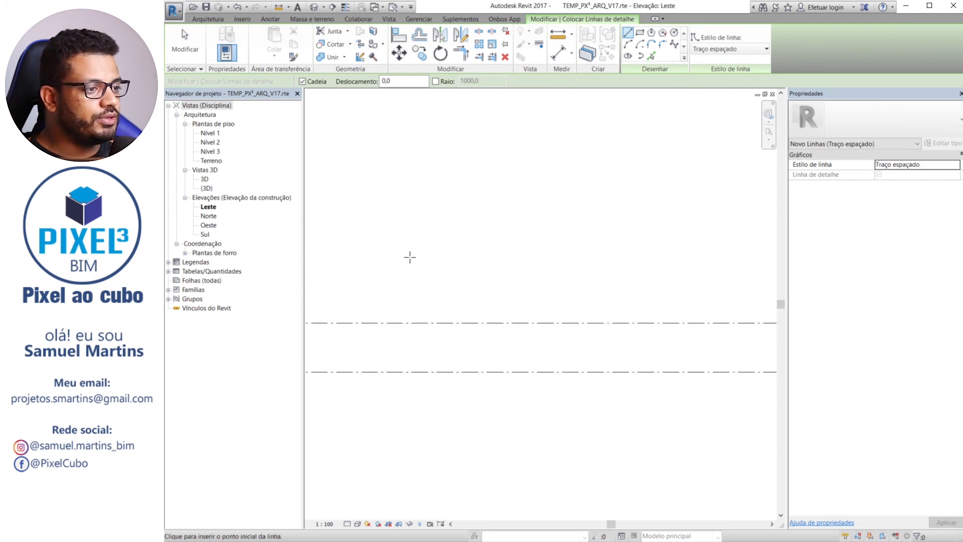
left_click(347, 193)
middle_click_drag(553, 208, 472, 219)
middle_click_drag(534, 209, 626, 198)
left_click(570, 192)
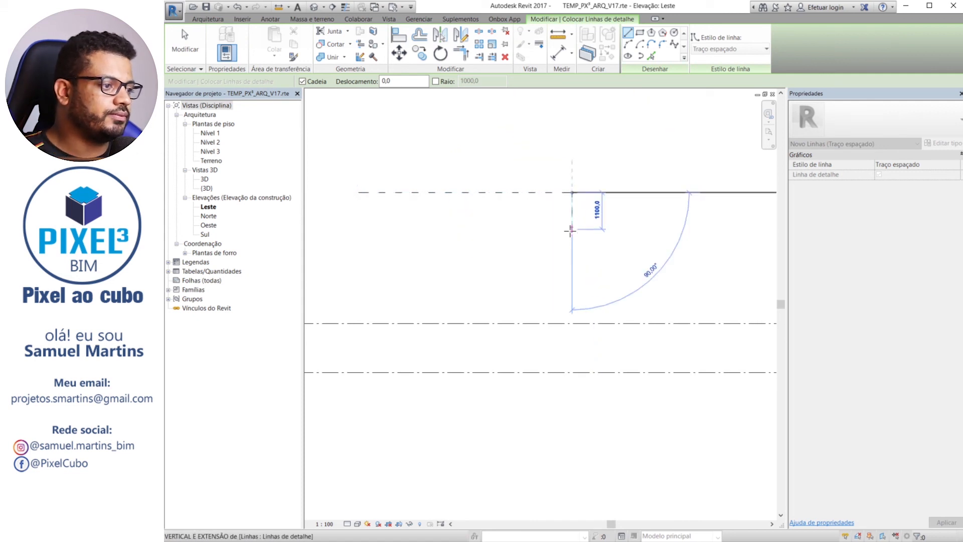
key("Escape")
key("Escape")
Array the Traço espaçado detail line upward as 6 grouped lines spaced about 700 mm apart
left_click_drag(631, 222, 525, 156)
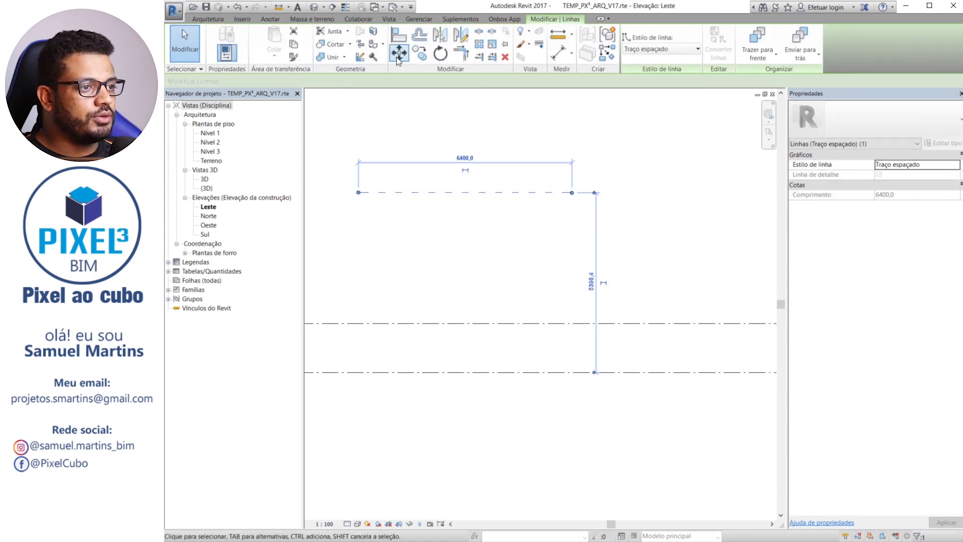
middle_click_drag(508, 223, 489, 324)
scroll(486, 292, "down", 2)
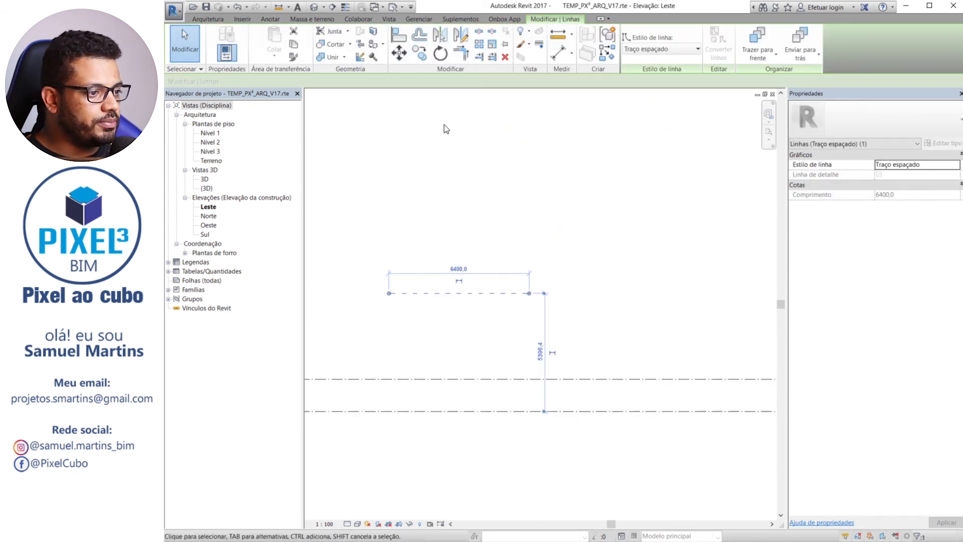
left_click(480, 46)
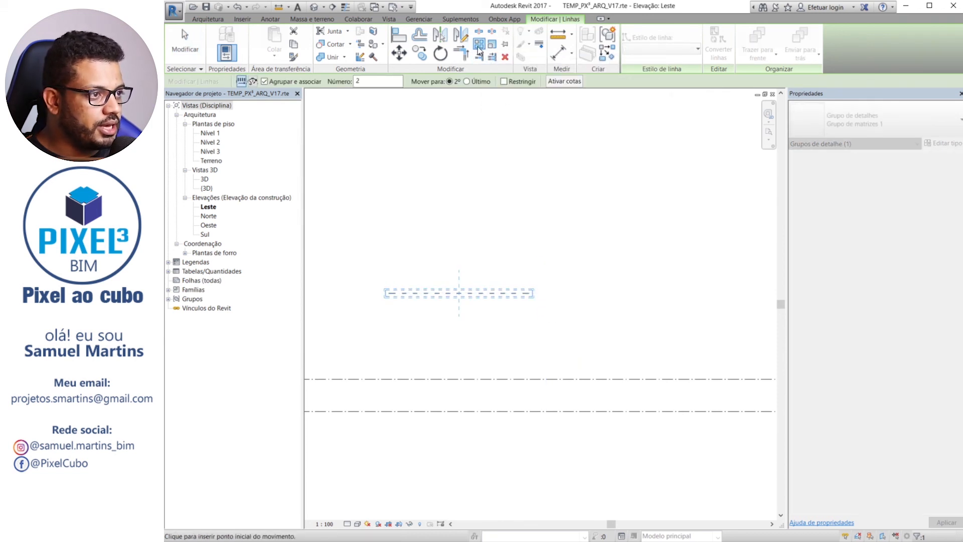
left_click(529, 293)
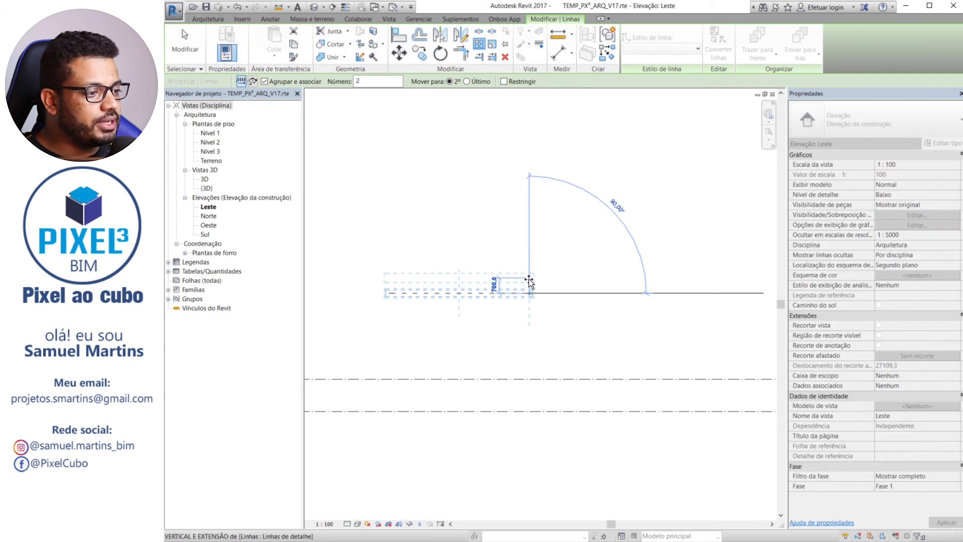
left_click(530, 279)
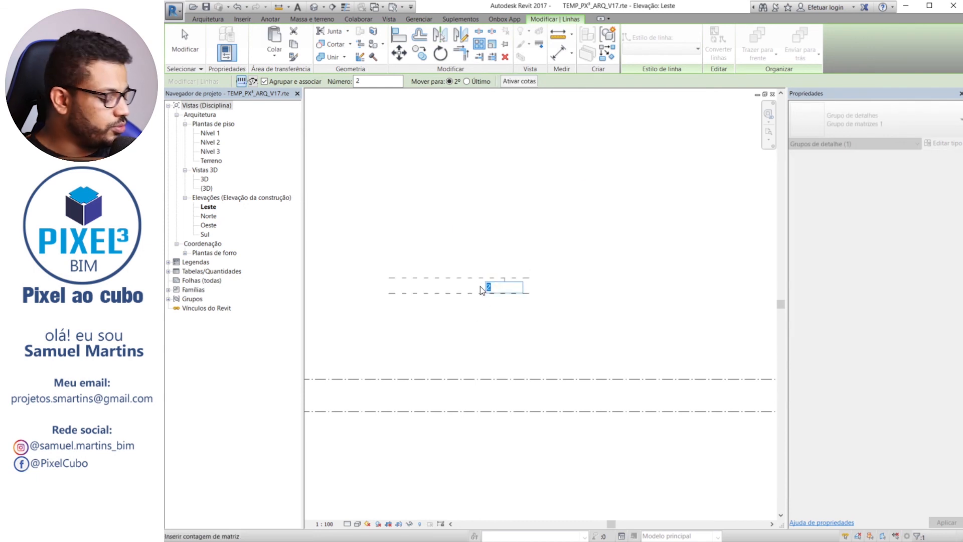
type("6")
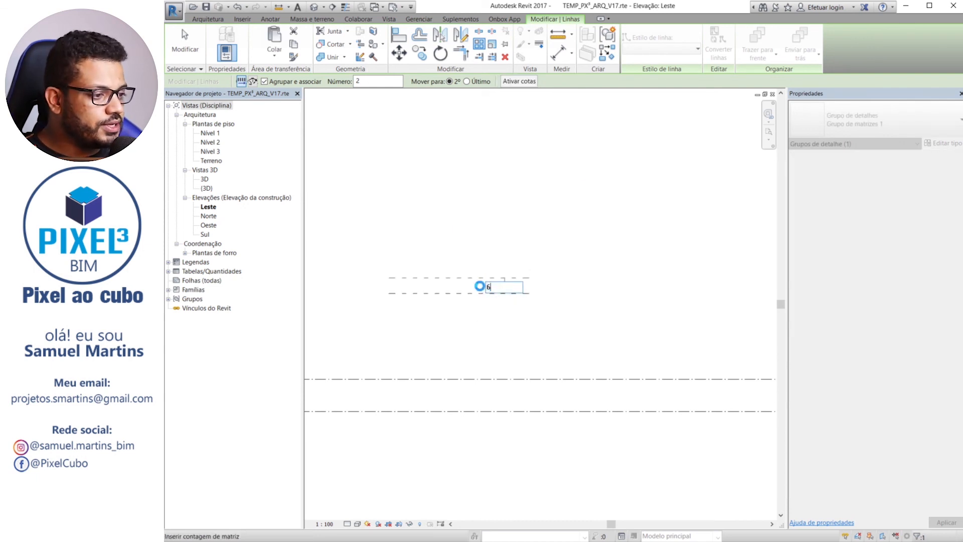
key("Return")
scroll(524, 236, "up", 1)
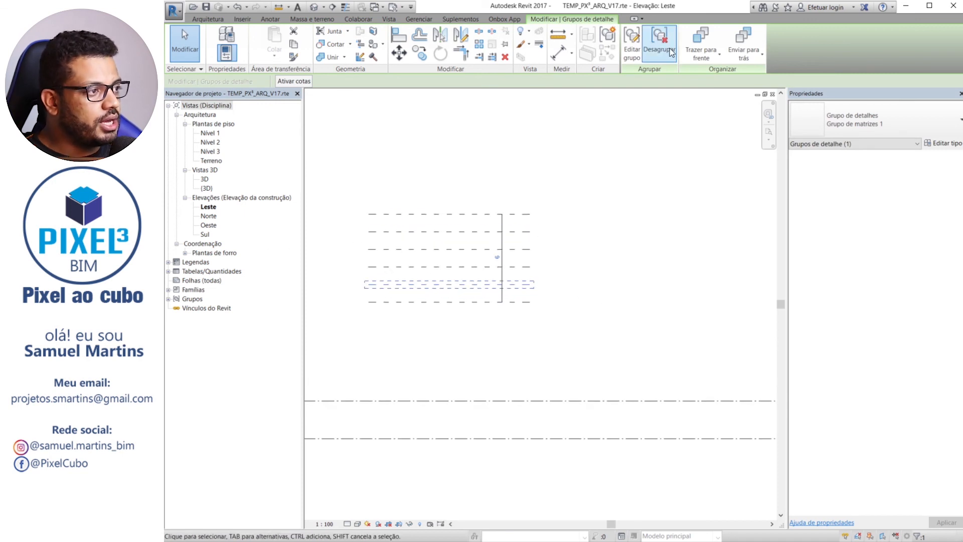
Ungroup all the arrayed Traço espaçado detail lines above Nível 3 into individual lines
middle_click_drag(564, 204, 651, 215)
scroll(535, 244, "up", 2)
left_click(636, 48)
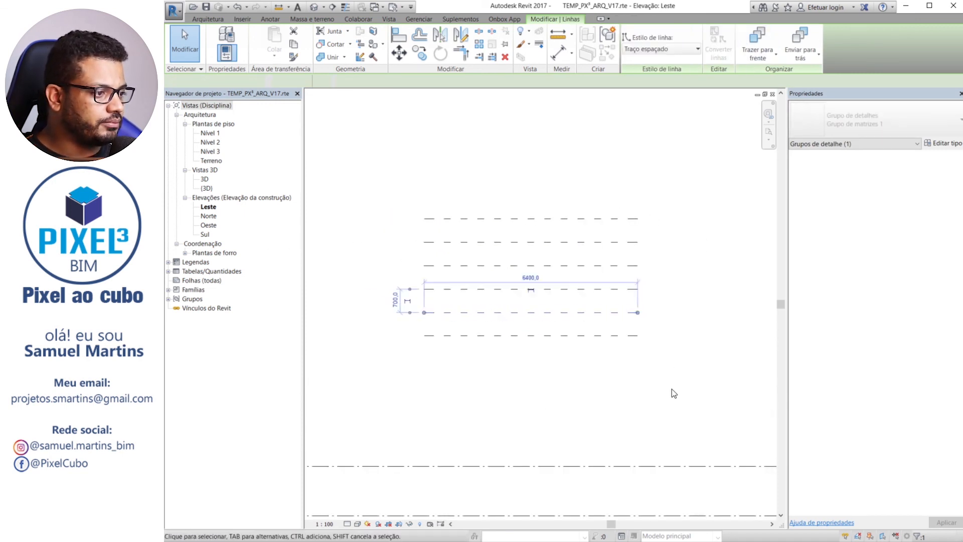
left_click_drag(717, 383, 406, 176)
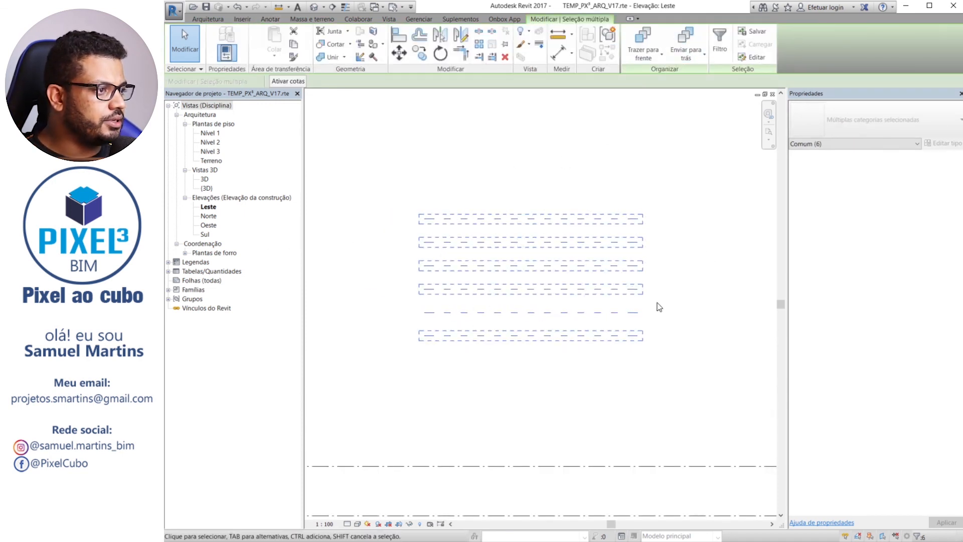
left_click(633, 313, "shift")
left_click(659, 43)
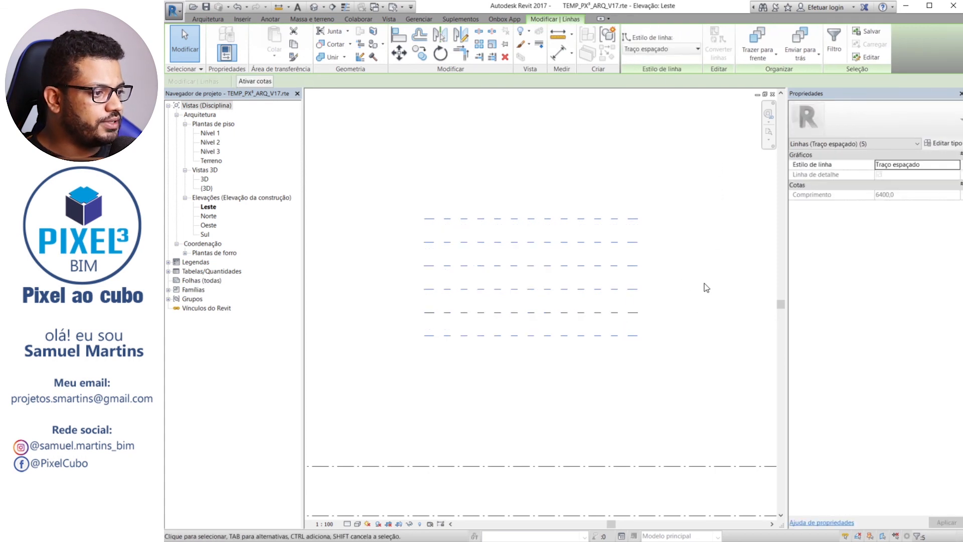
left_click(705, 284)
Change the topmost detail line to the Margem Interna - Grossa line style
scroll(588, 228, "up", 2)
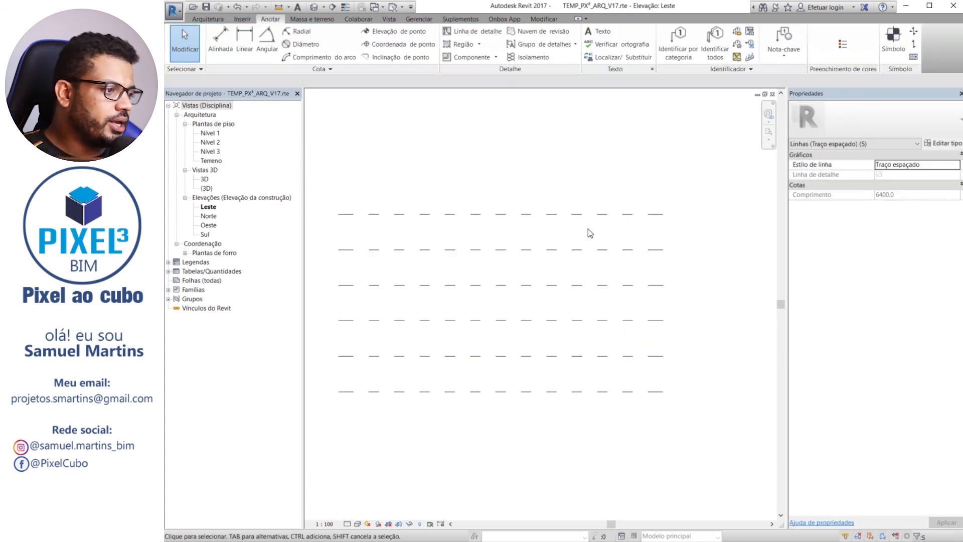
left_click(627, 214)
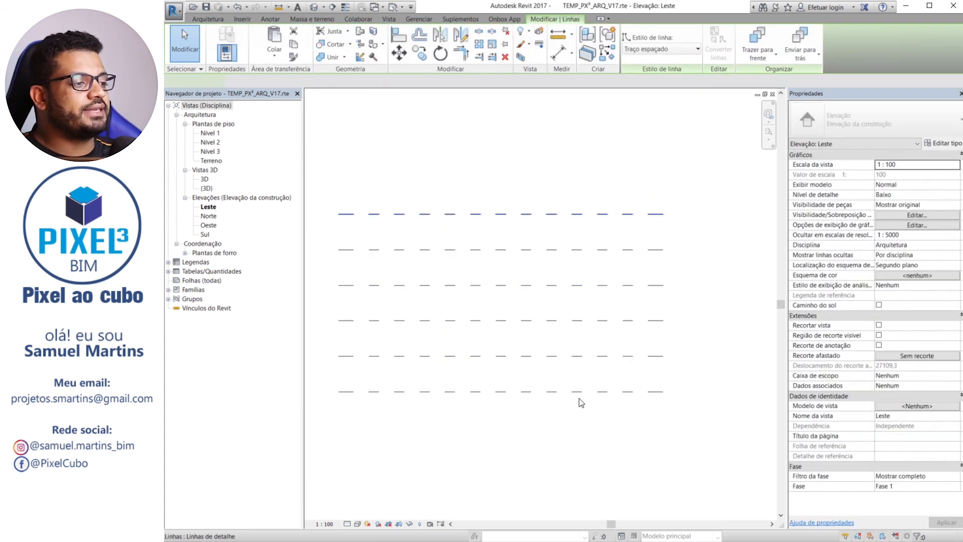
left_click(664, 46)
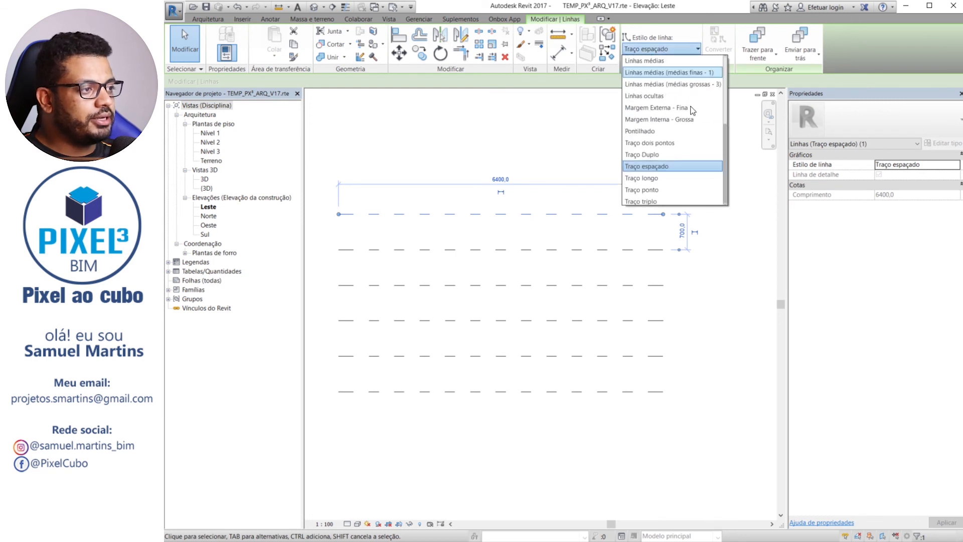
left_click(670, 120)
left_click(623, 242)
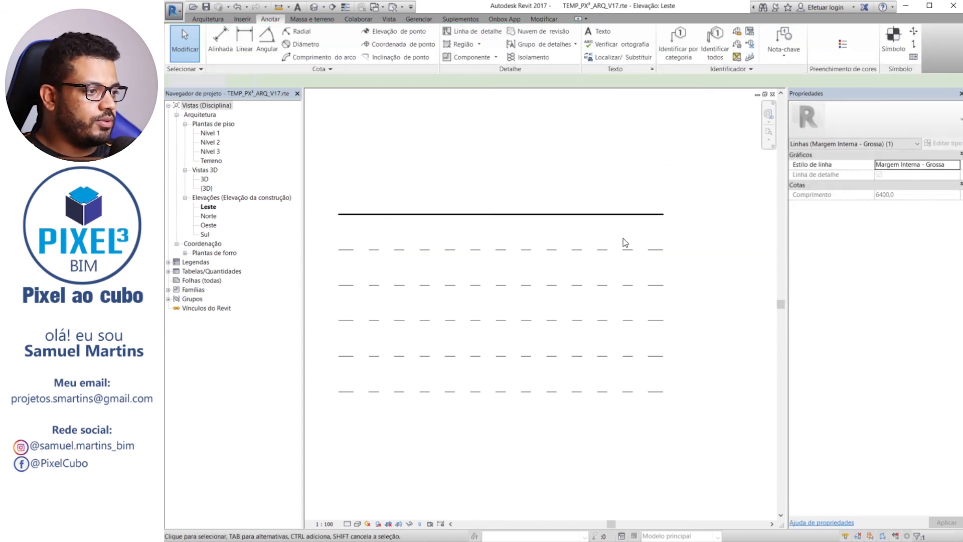
Change the second detail line from the top to the Eixo line style
left_click(653, 260)
left_click(614, 250)
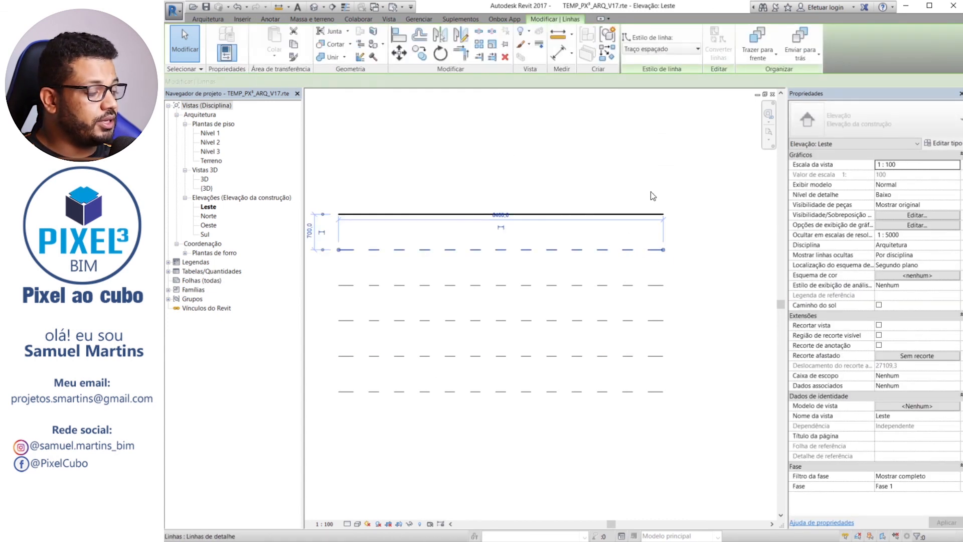
left_click(665, 49)
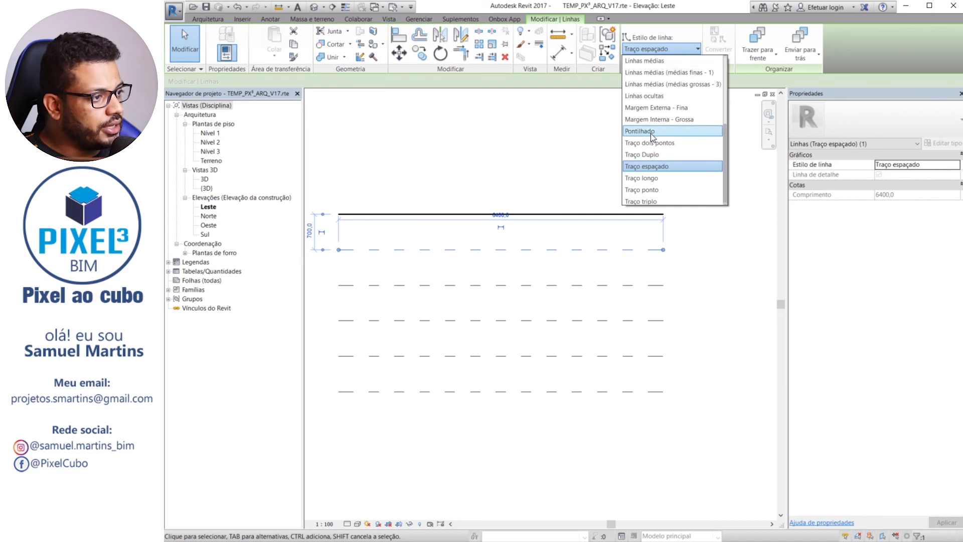
scroll(663, 95, "up", 3)
left_click(661, 94)
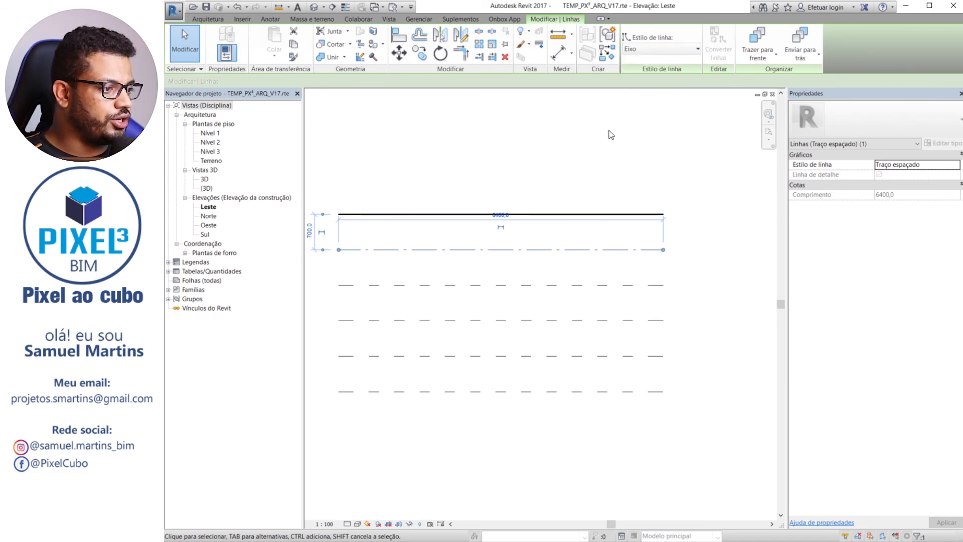
left_click(626, 241)
Assign the Traço longo style to the third detail line from the top and Traço ponto to the fourth
left_click(657, 285)
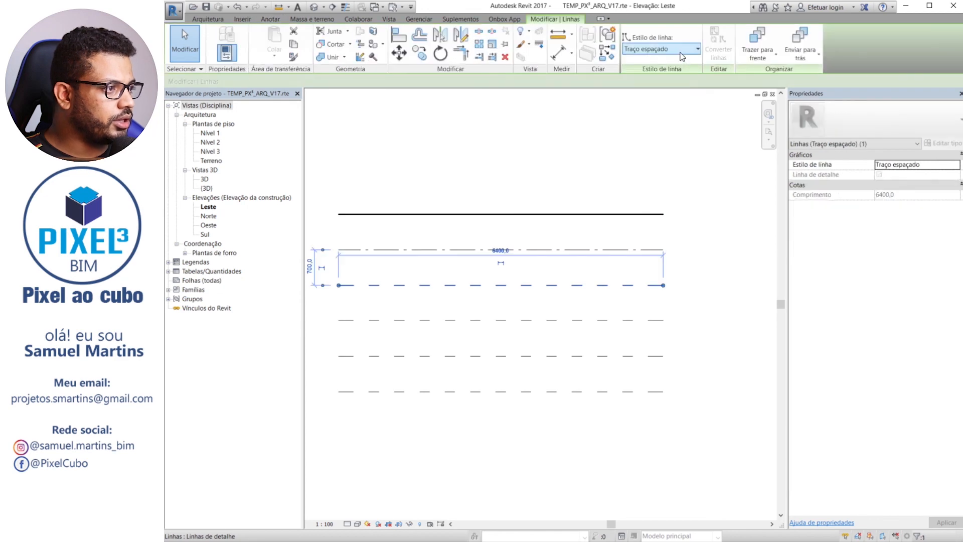
left_click(672, 50)
left_click(661, 176)
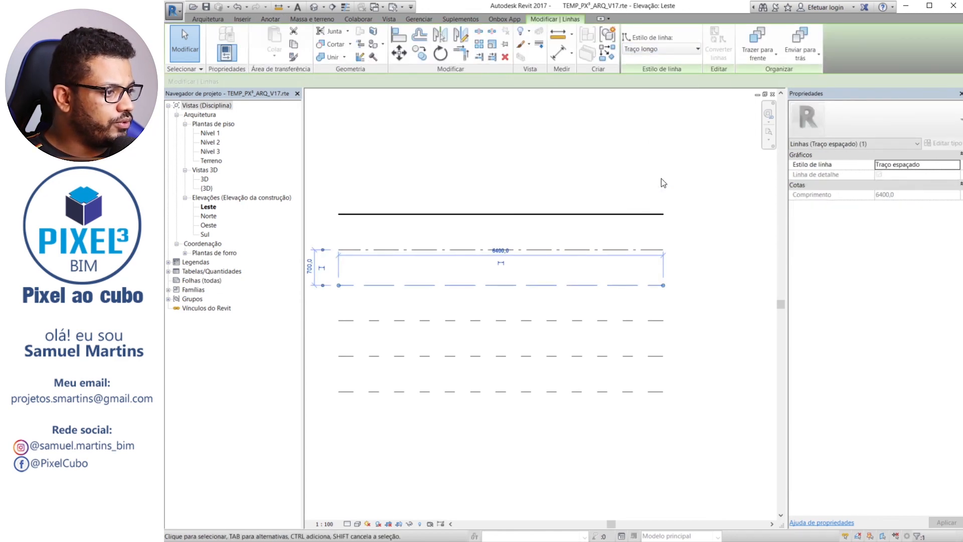
left_click(673, 290)
left_click(652, 320)
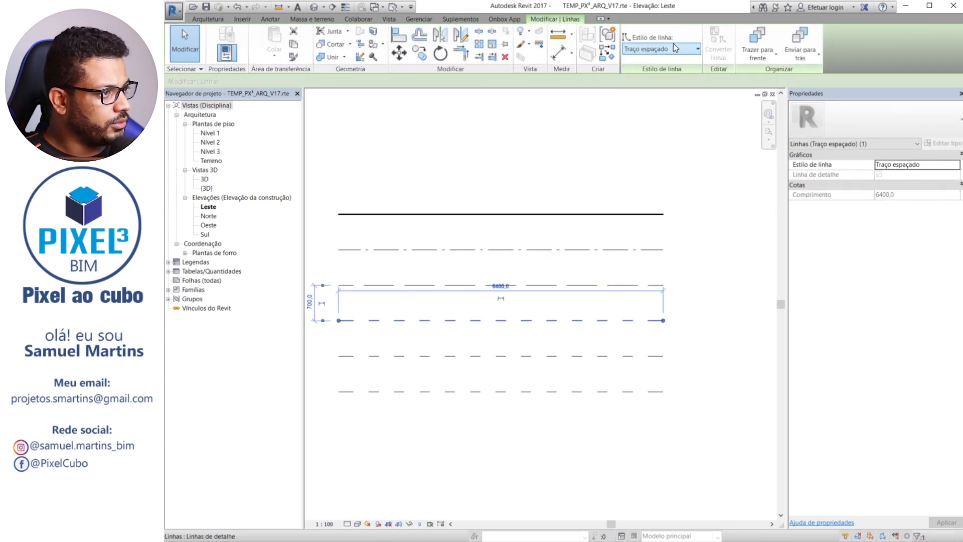
left_click(672, 49)
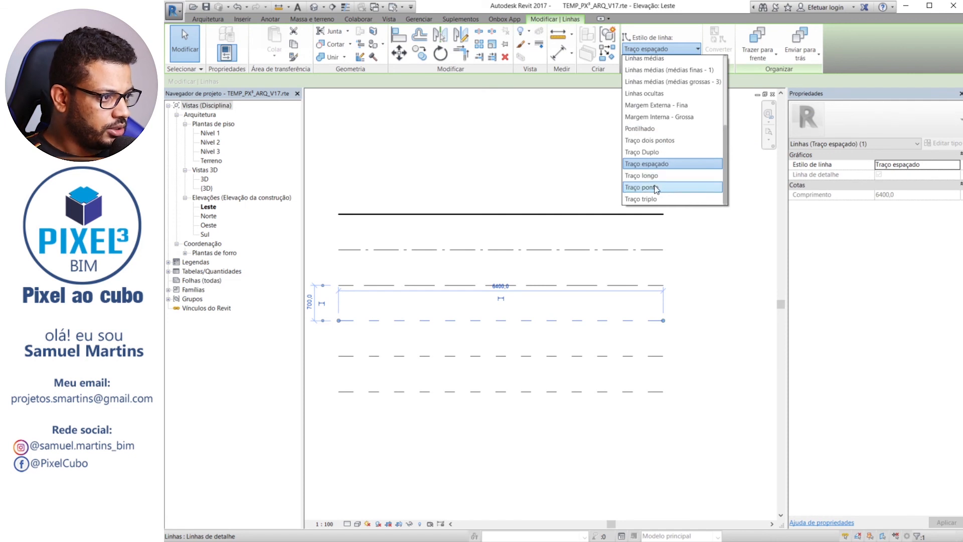
left_click(655, 187)
left_click(670, 307)
Set the fifth detail line from the top to the Traço triplo style after trying Traço ponto and Traço longo
left_click(622, 356)
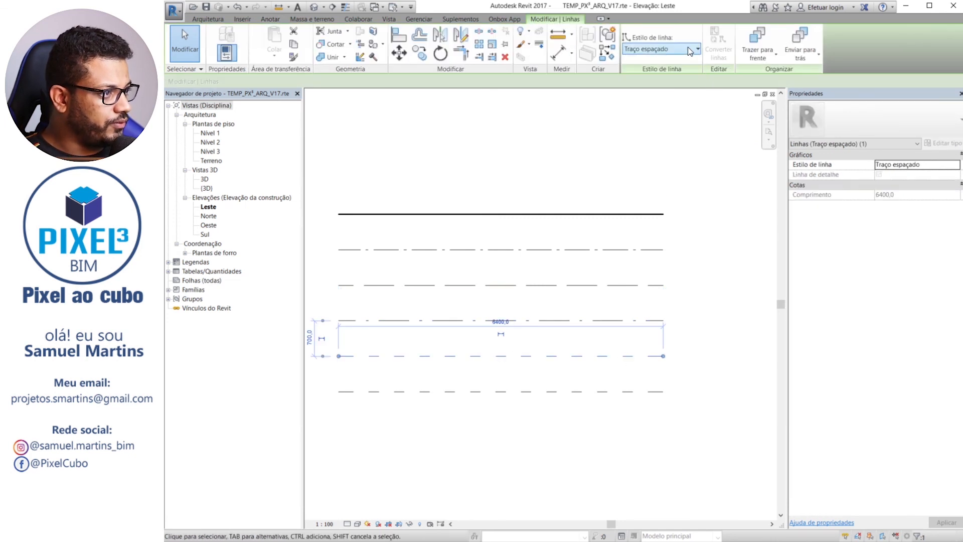
left_click(687, 49)
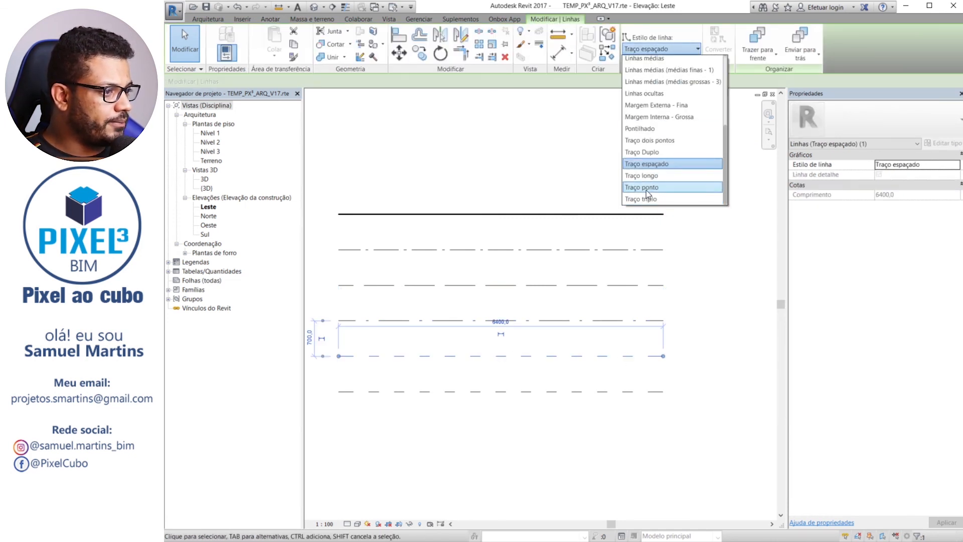
left_click(646, 190)
left_click(652, 49)
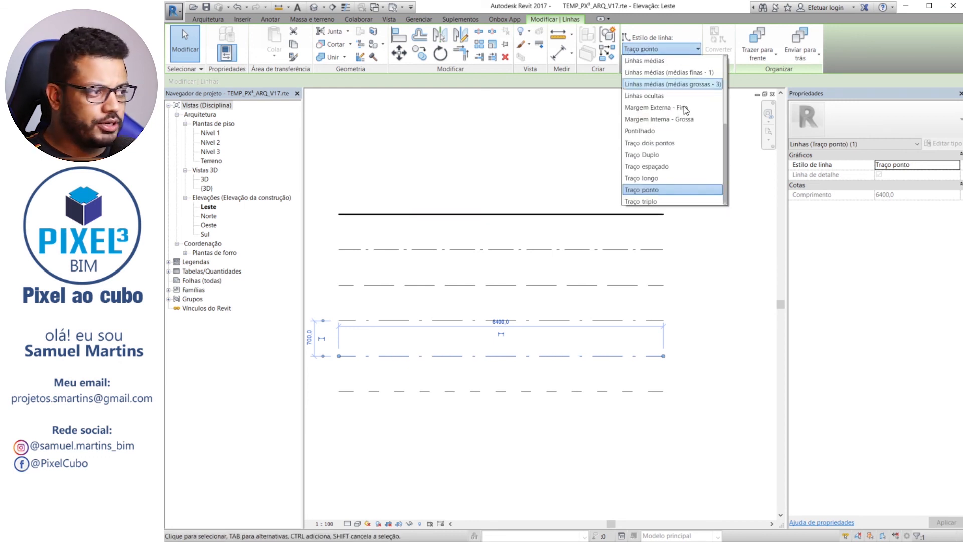
left_click(659, 177)
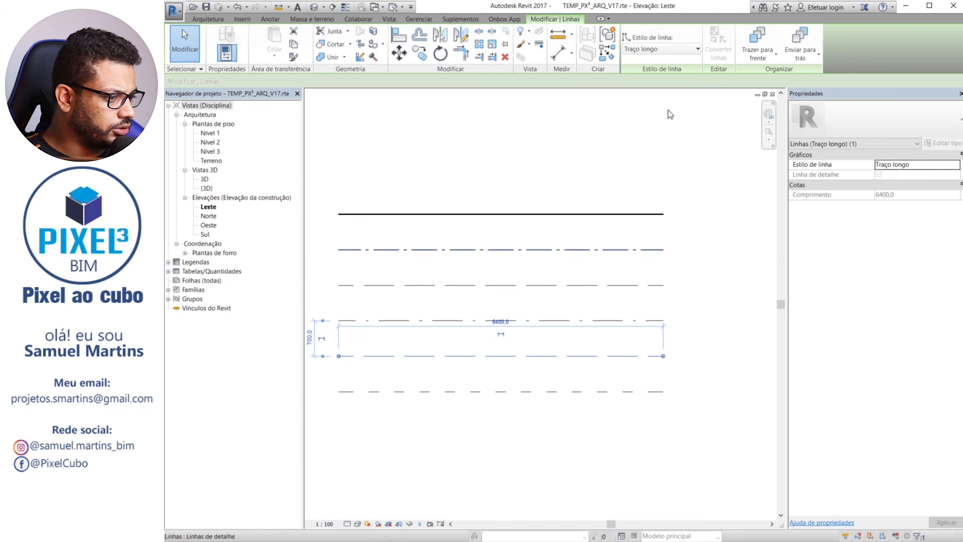
left_click(661, 48)
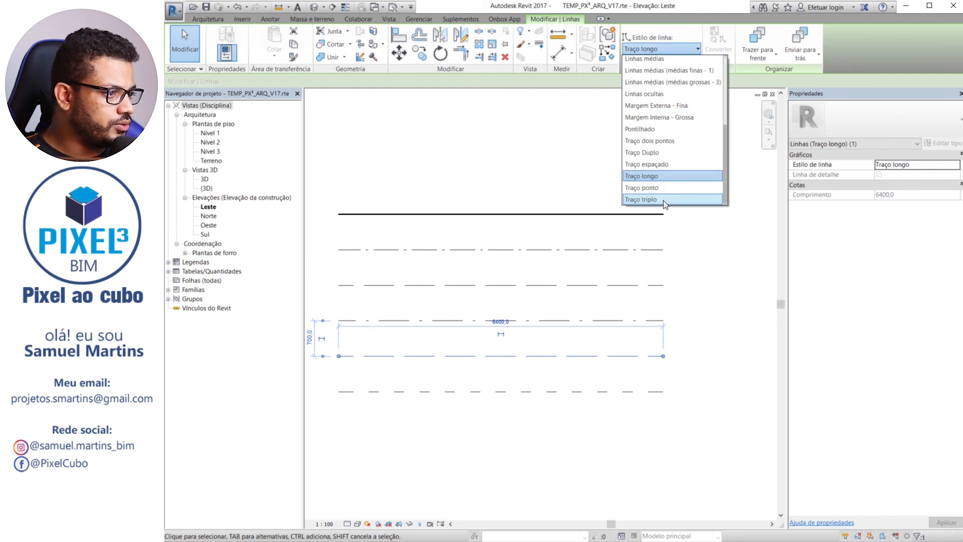
left_click(664, 200)
left_click(605, 373)
Review the line styles available for the lowest detail line without changing it, and compare the six sample lines
left_click(603, 391)
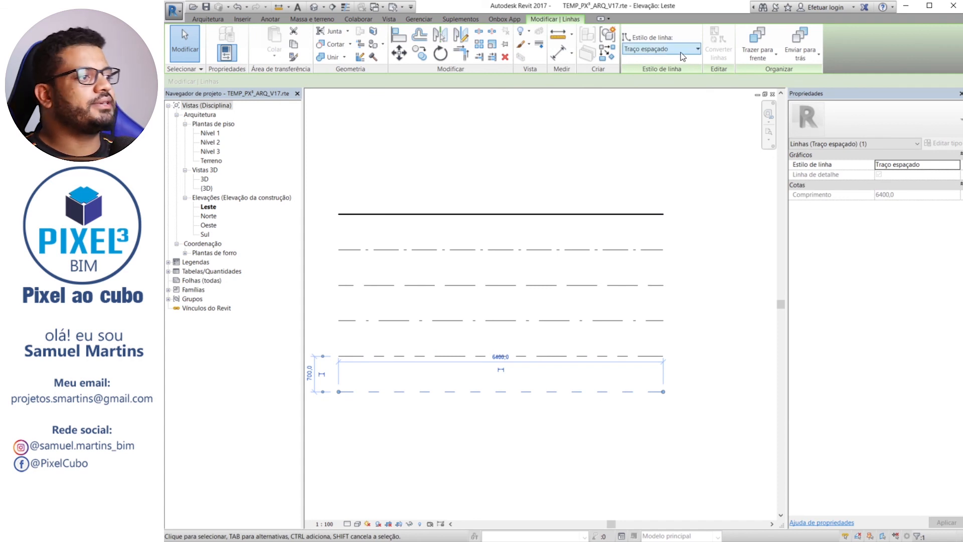
left_click(683, 50)
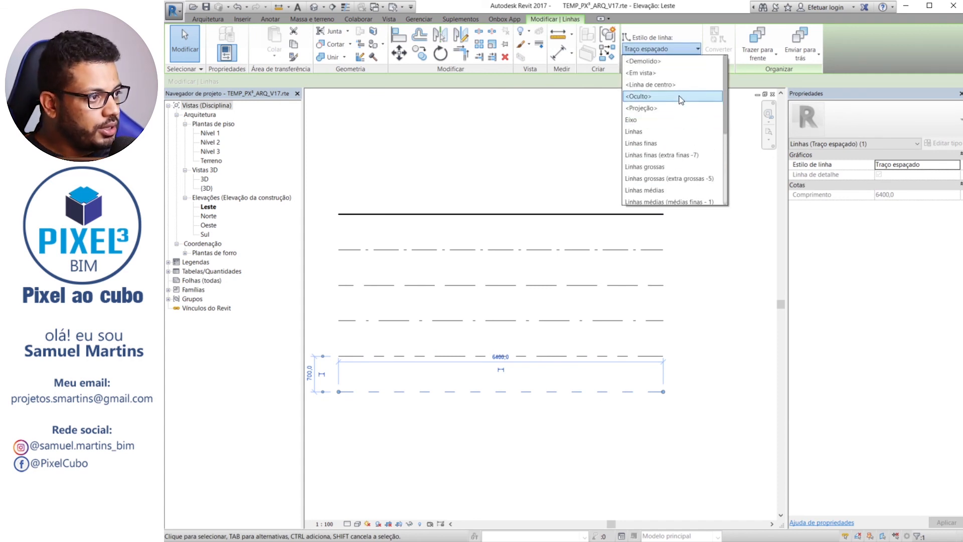
left_click(656, 220)
left_click(689, 300)
scroll(689, 300, "down", 2)
scroll(599, 382, "down", 1)
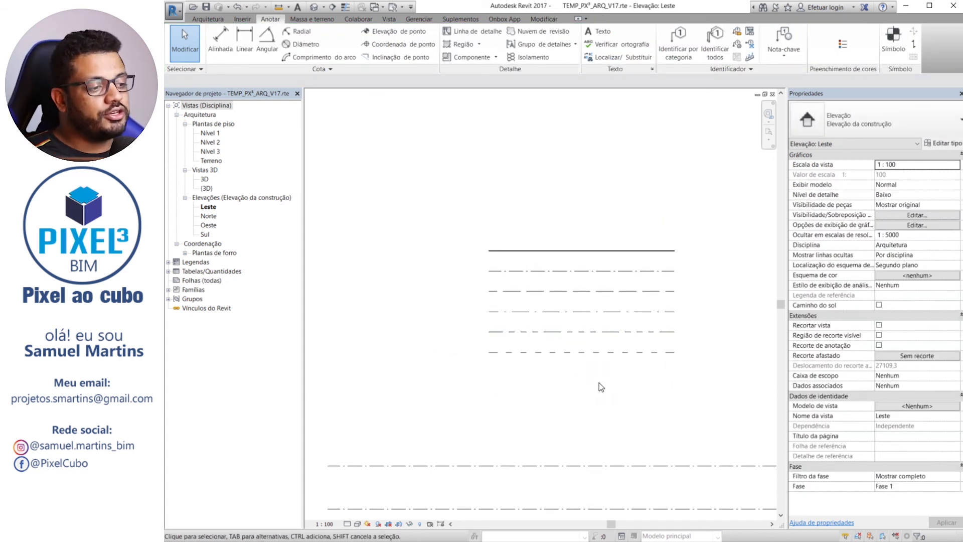
scroll(547, 384, "up", 3)
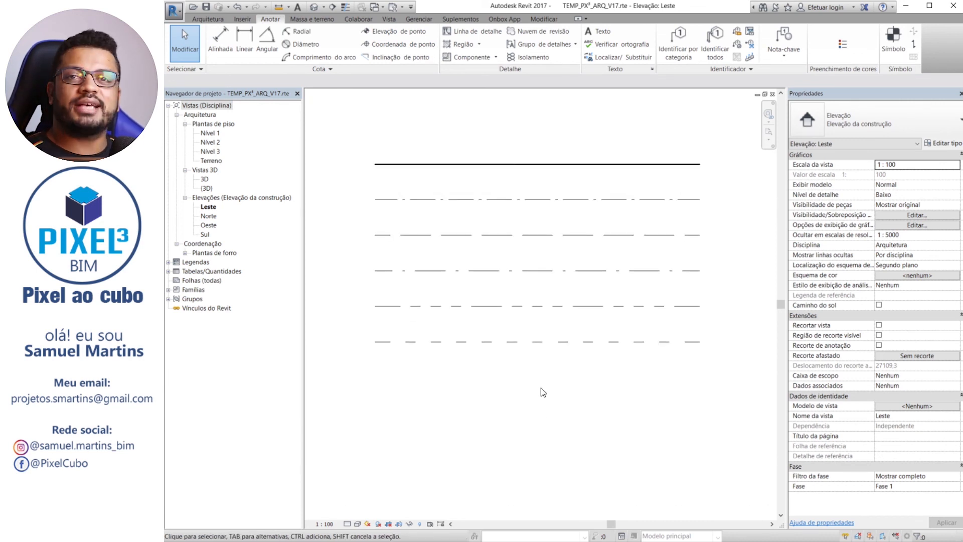